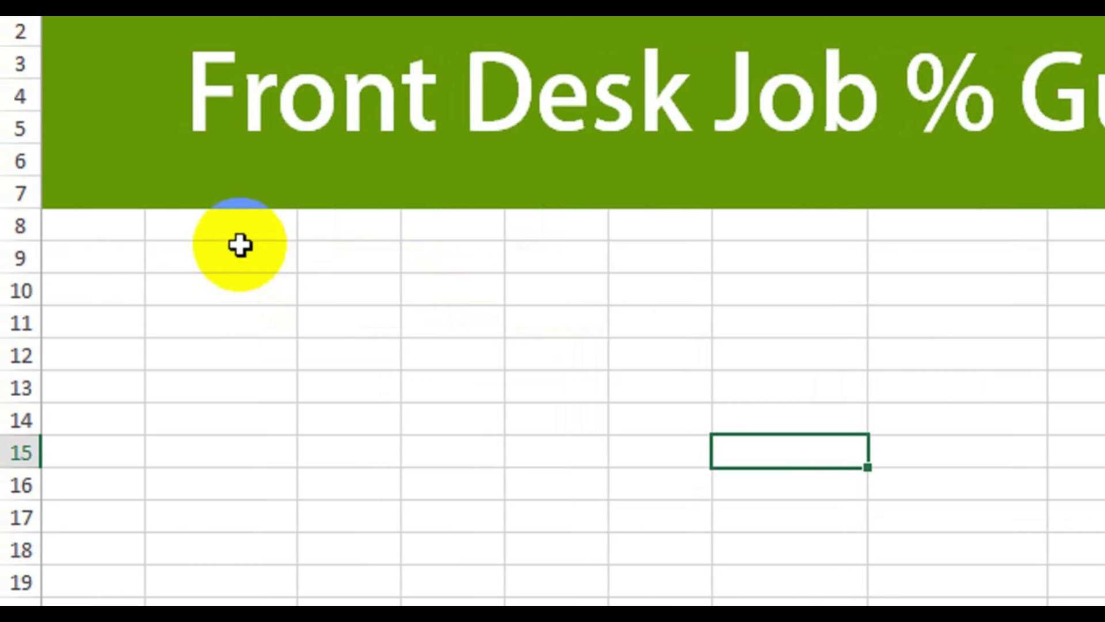
Enter the headers Courses in B8 and Amount in C8
click(239, 225)
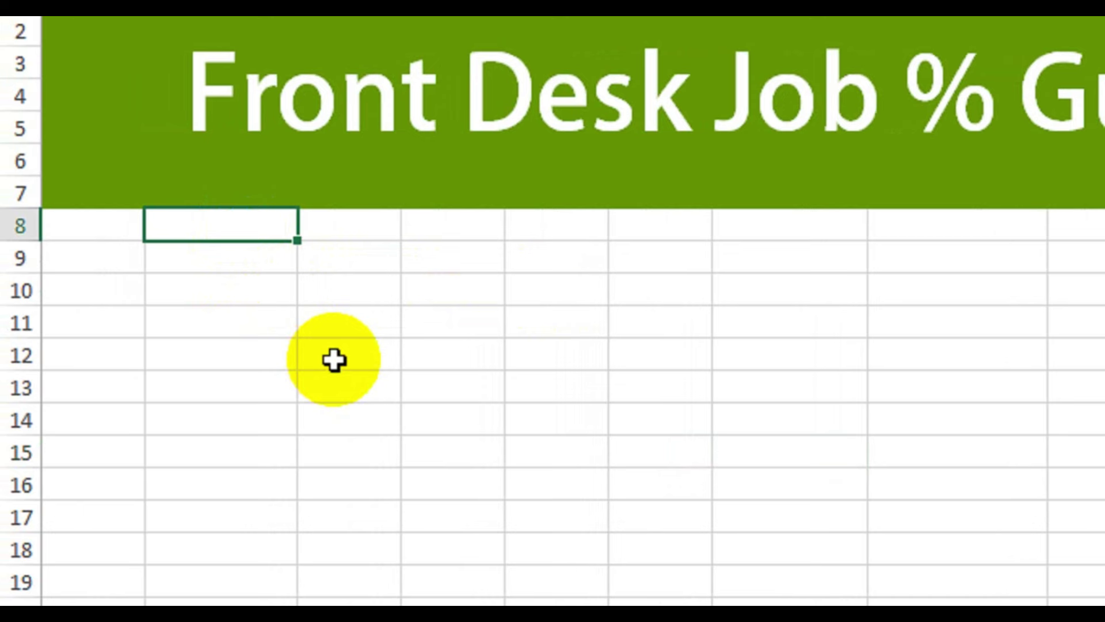
text(Cours)
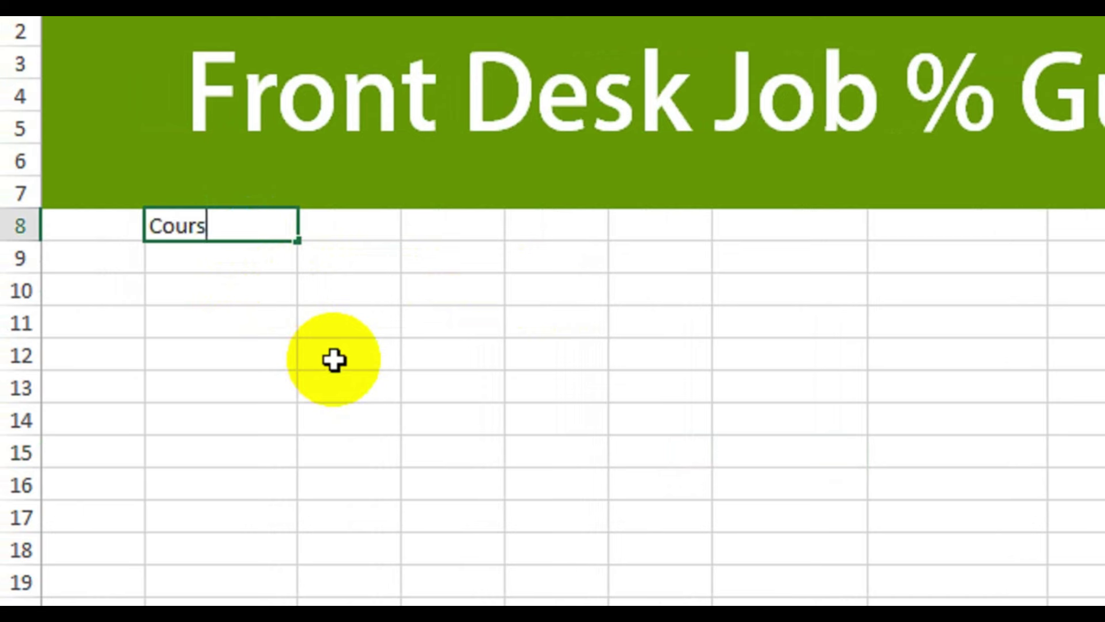
text(es)
key(Tab)
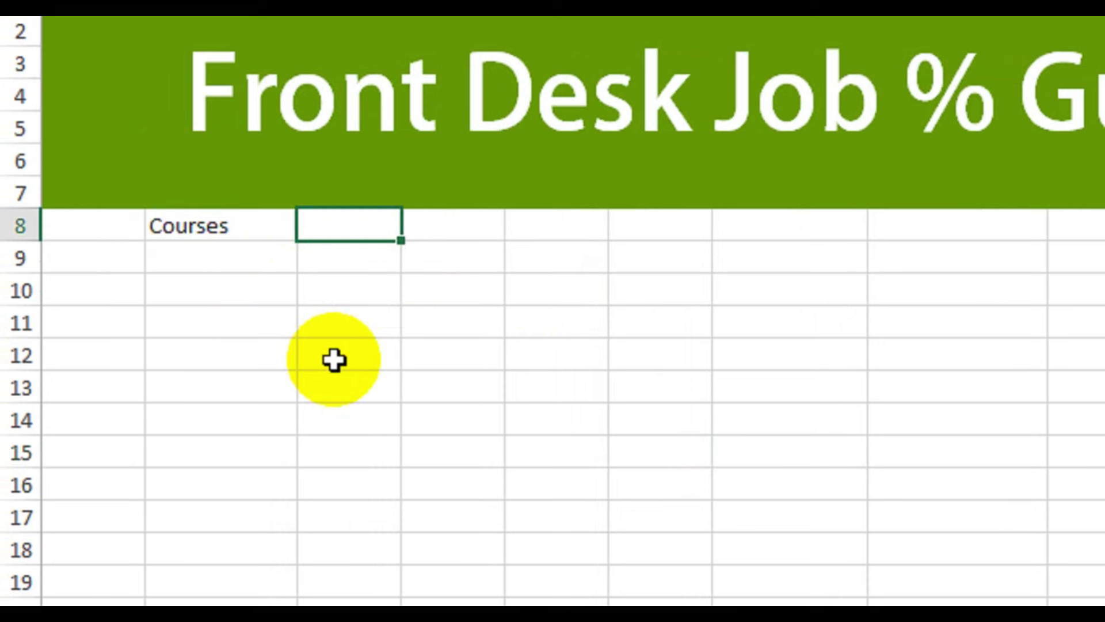
text(Amount)
key(Return)
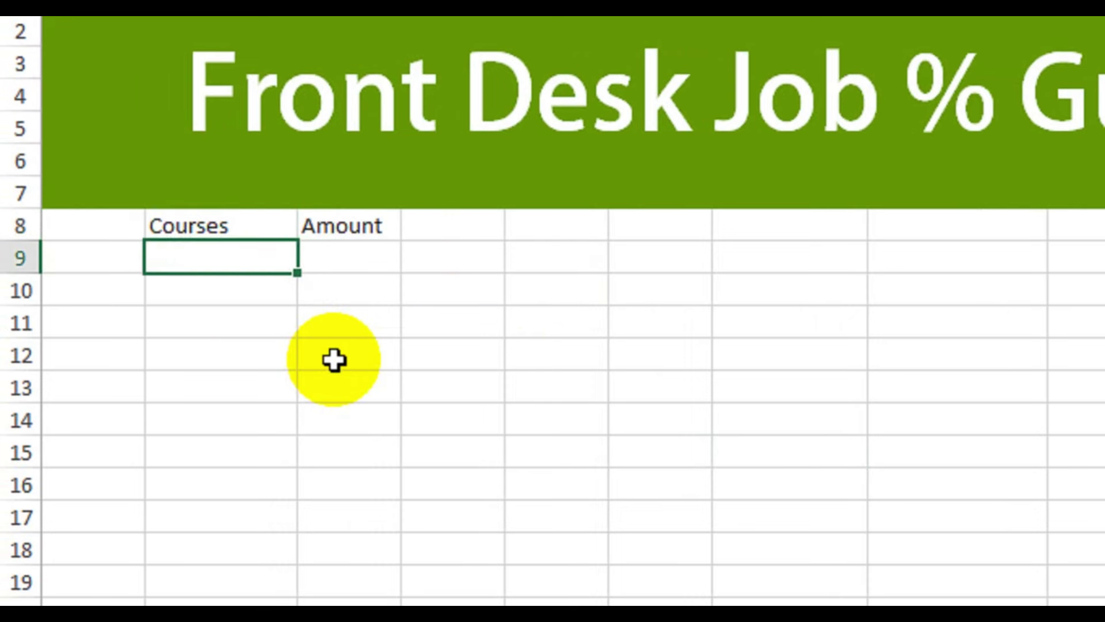
List Graphic Designing and Web Designing under Courses, widening column B to fit
text(Graphic )
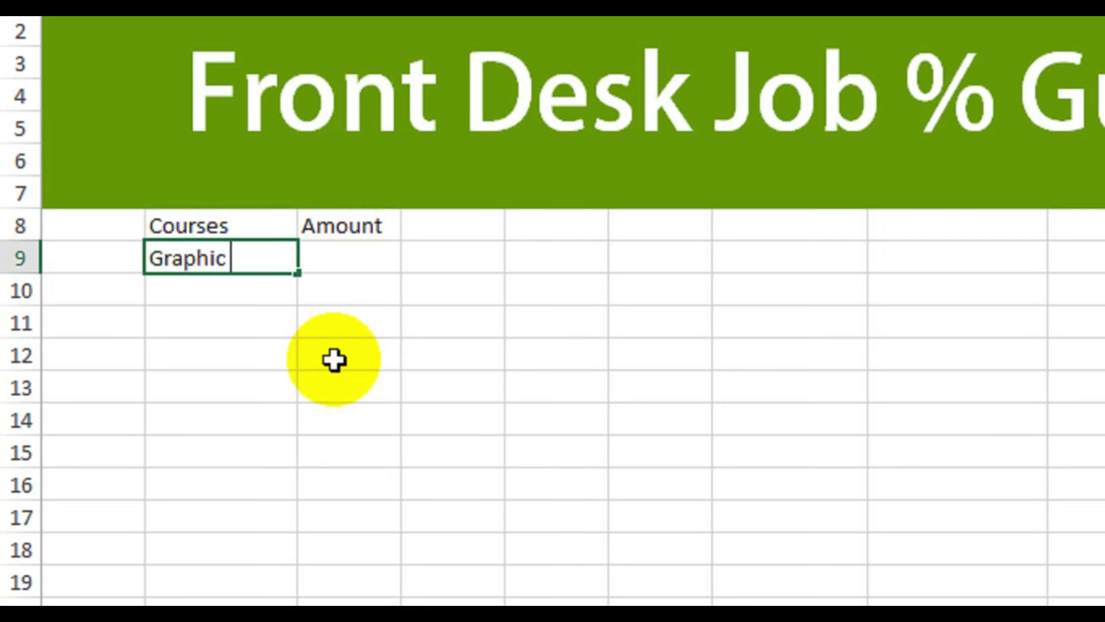
text(Designi)
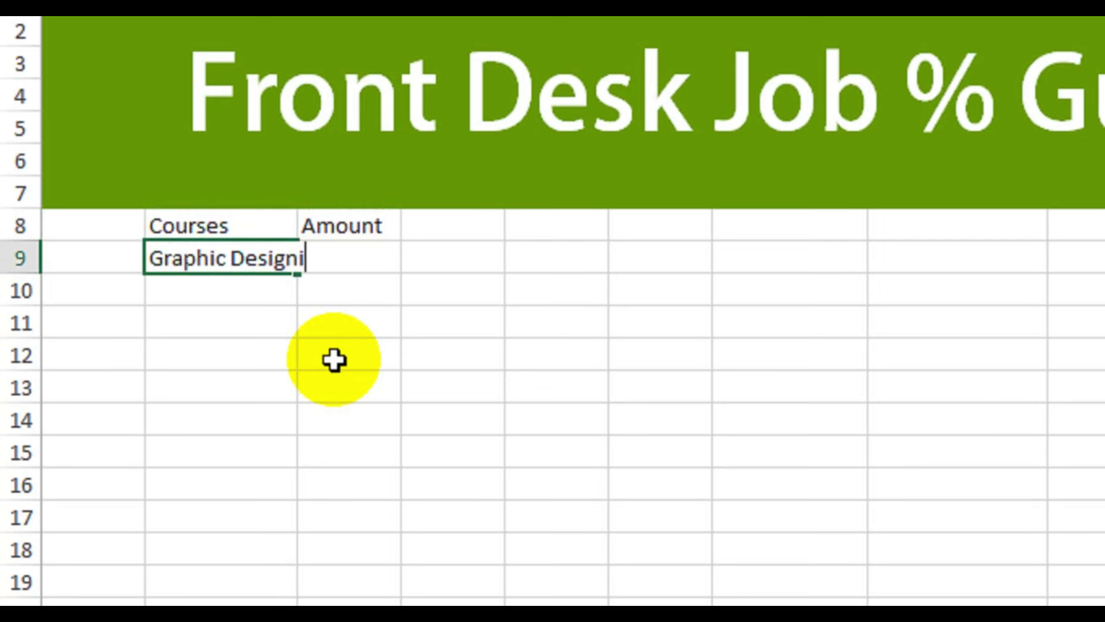
text(ng)
key(Return)
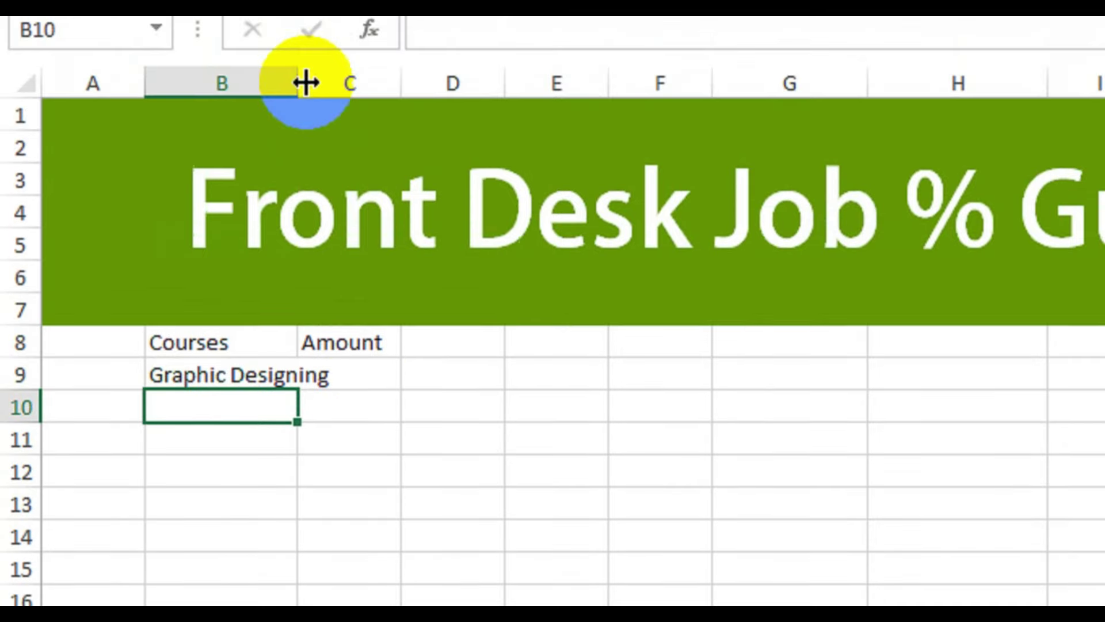
drag(298, 132, 338, 132)
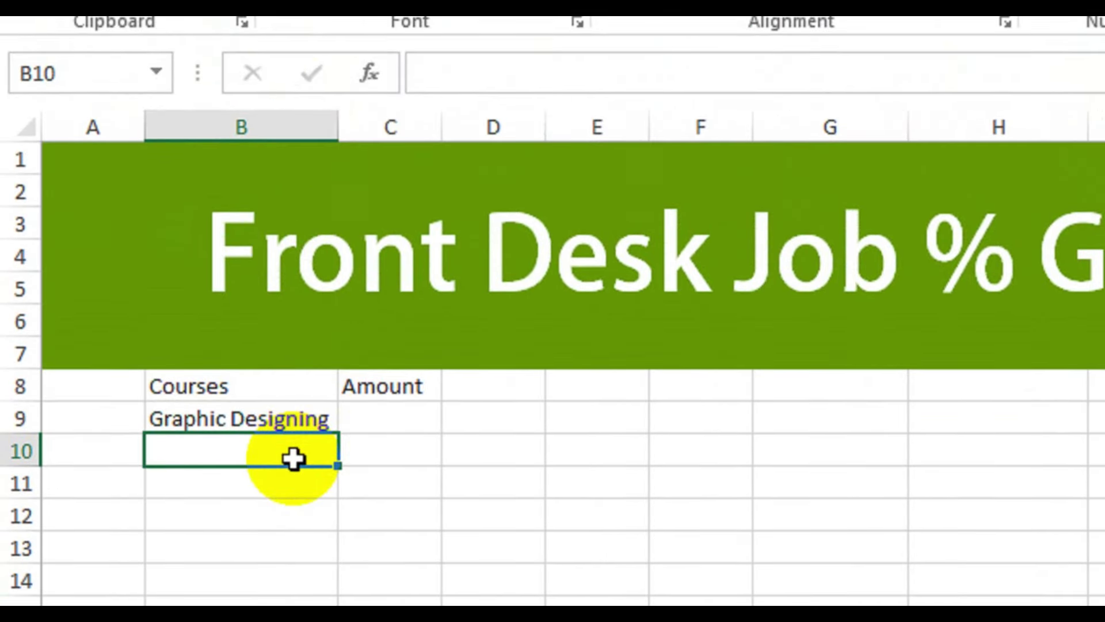
text(Web)
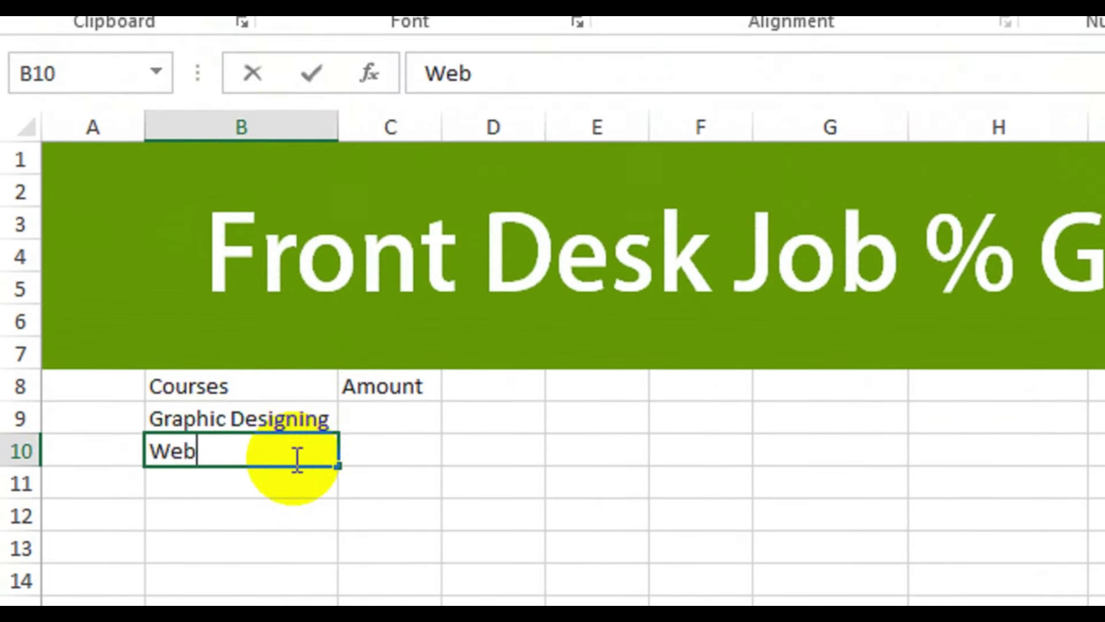
text( Designi)
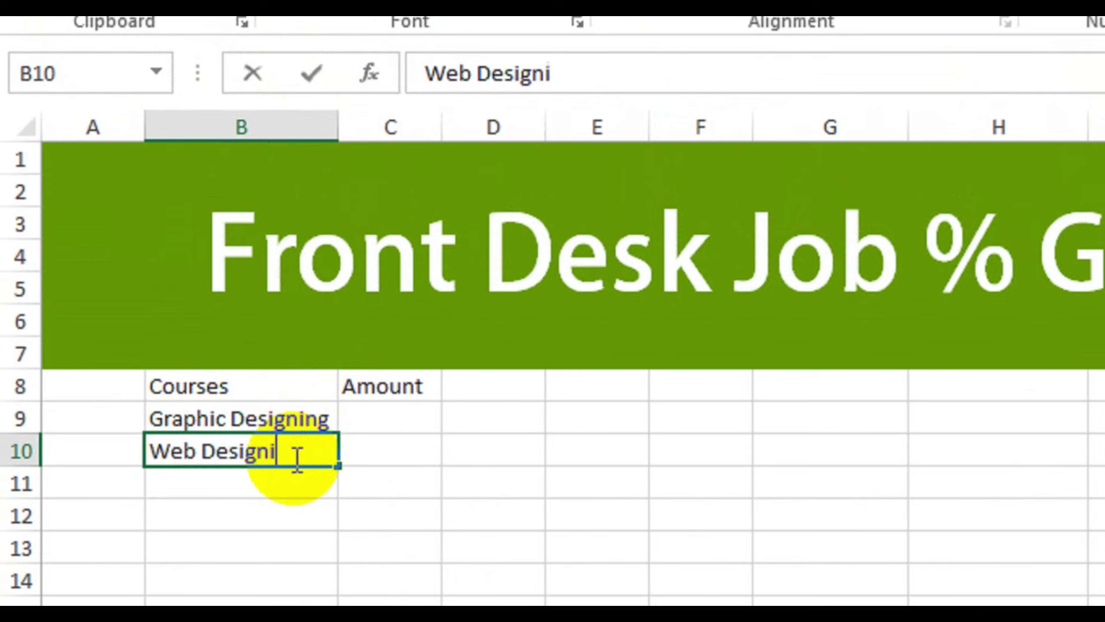
text(ng)
key(Return)
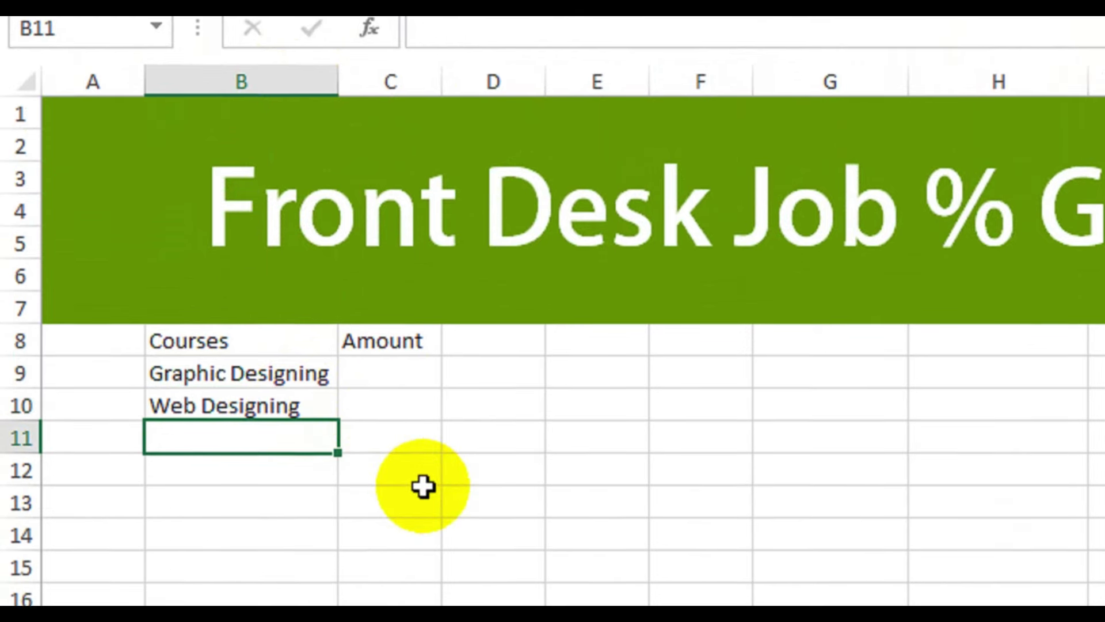
Add Development, Accounting, Animation and Video Editing below them in the Courses column
text(Devel)
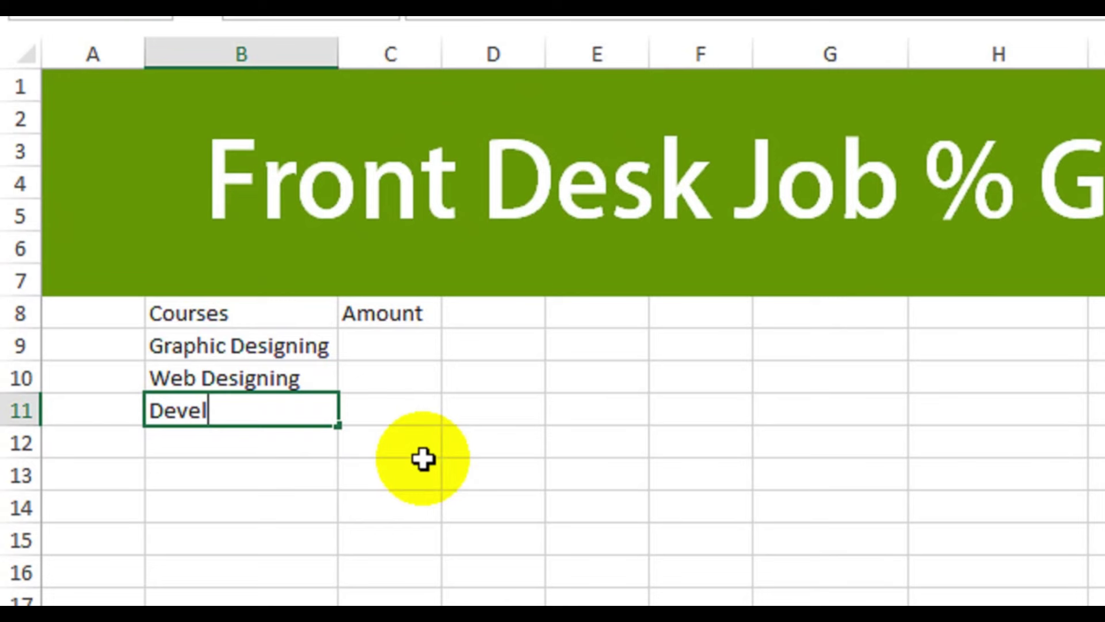
text(opment)
key(Return)
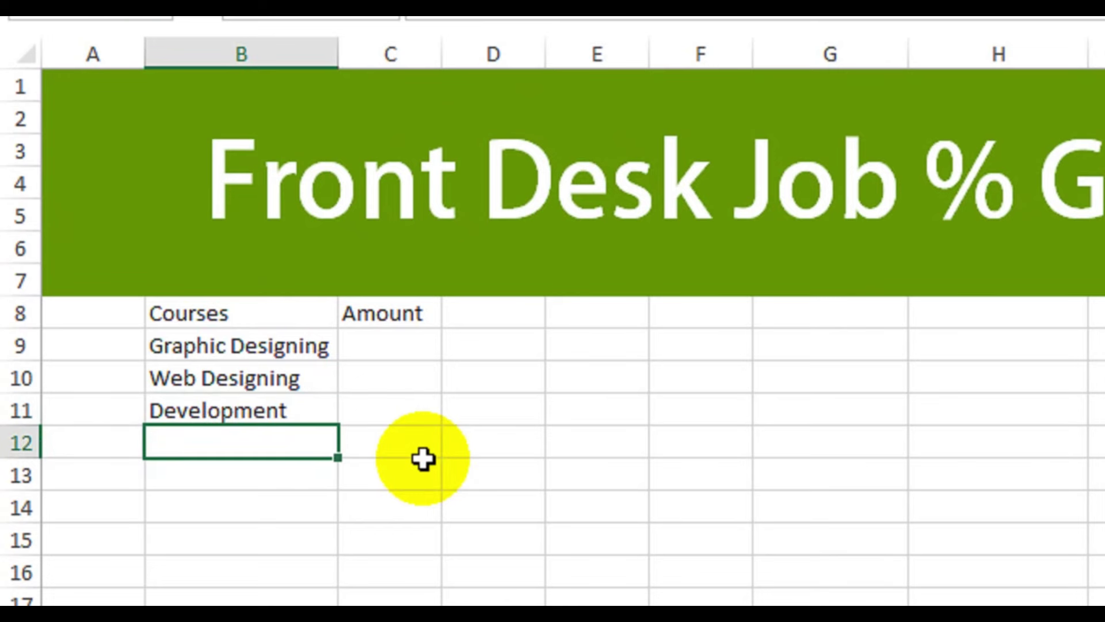
text(Acco)
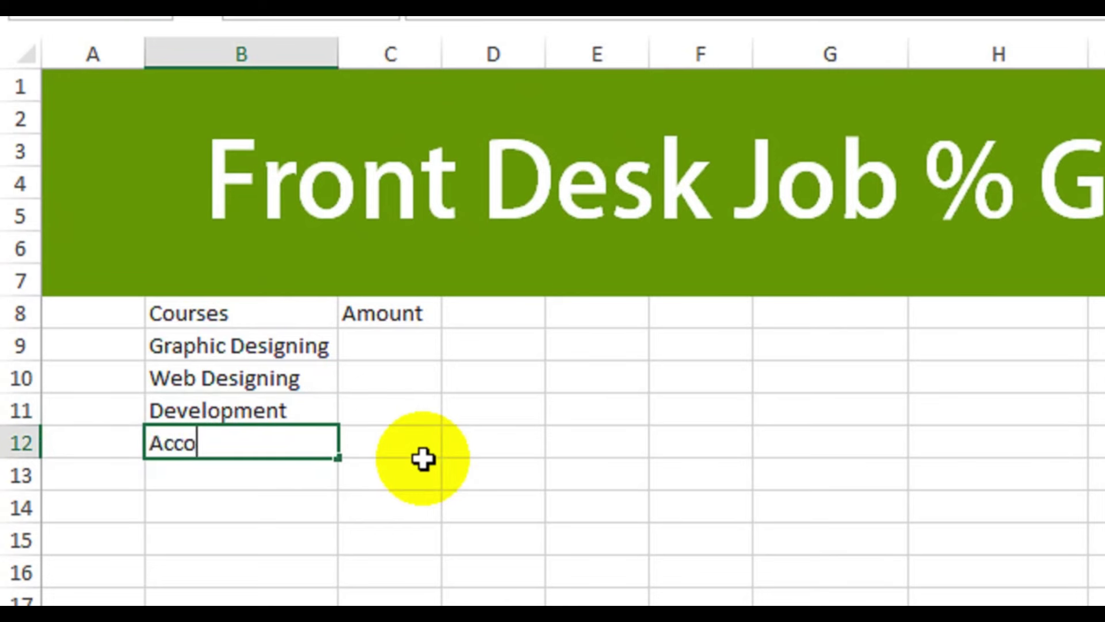
text(unting)
key(Return)
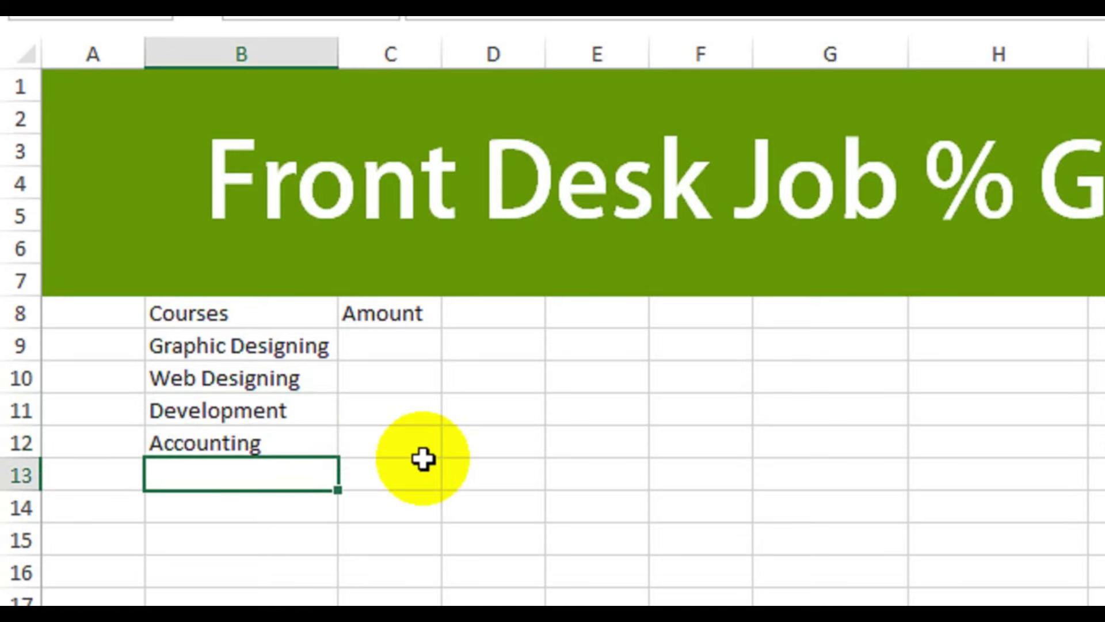
text(Ani)
text(mation)
key(Return)
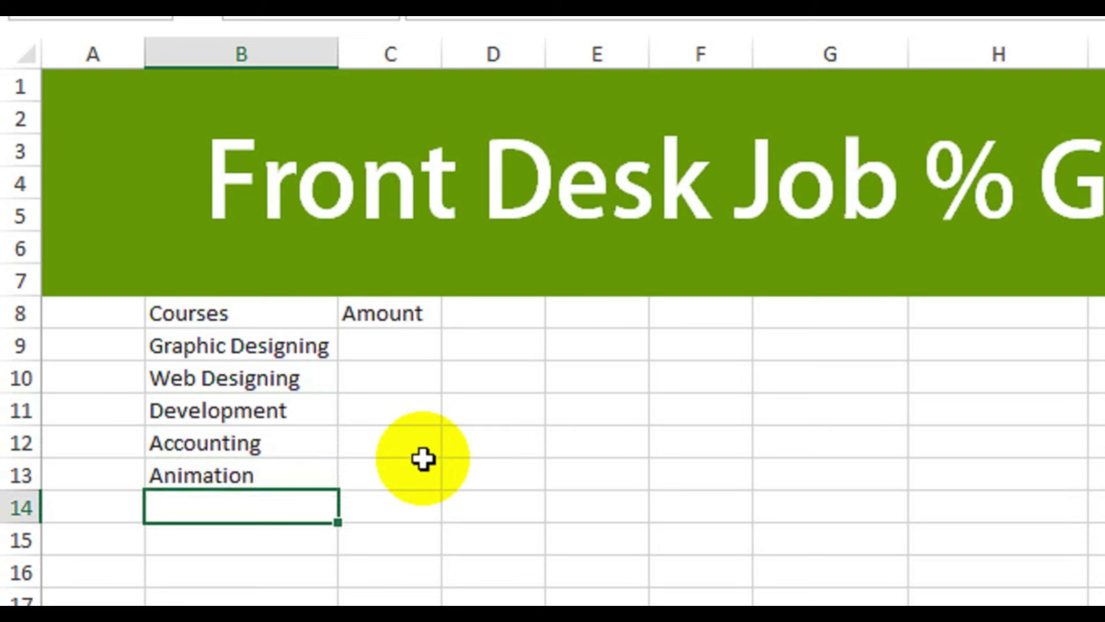
text(V)
text(ideo Ed)
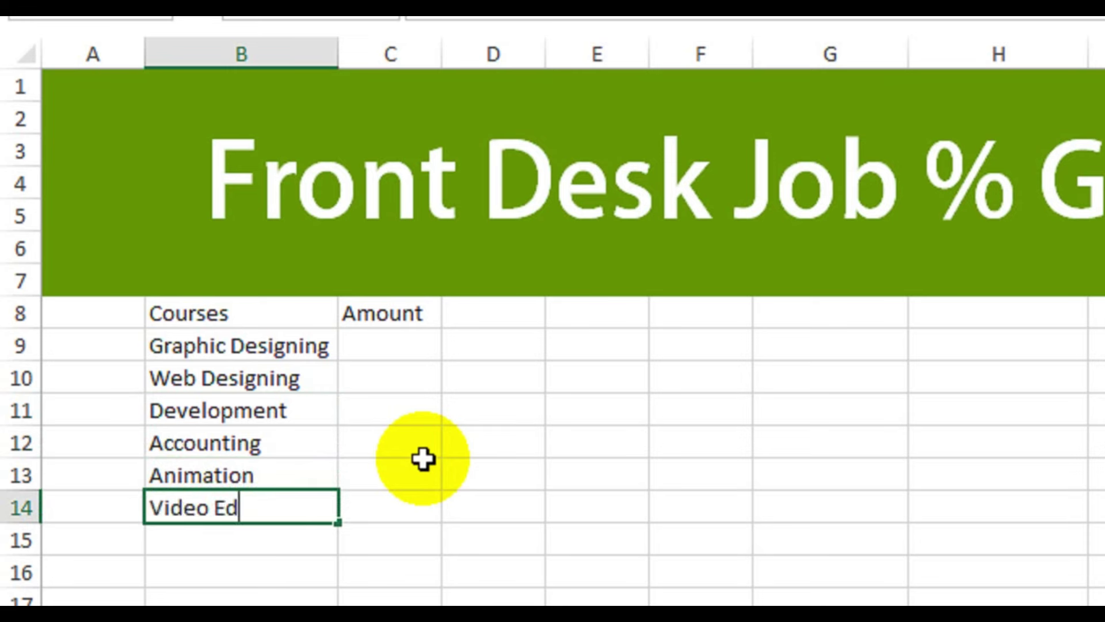
text(iting)
key(Return)
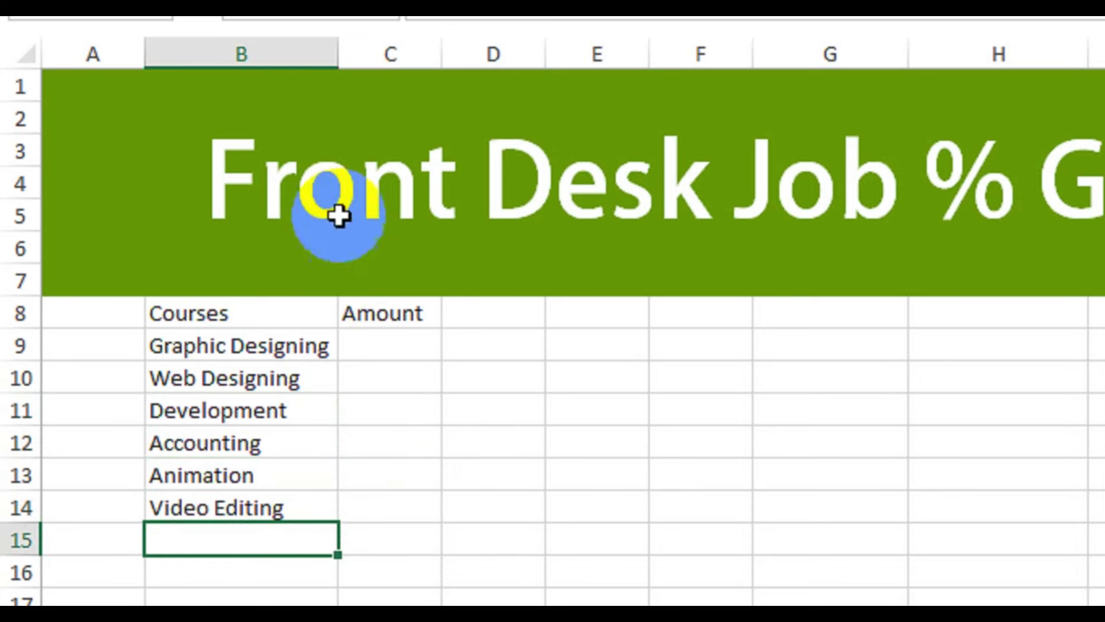
Apply All Borders to the Courses and Amount table B8:C14
click(301, 455)
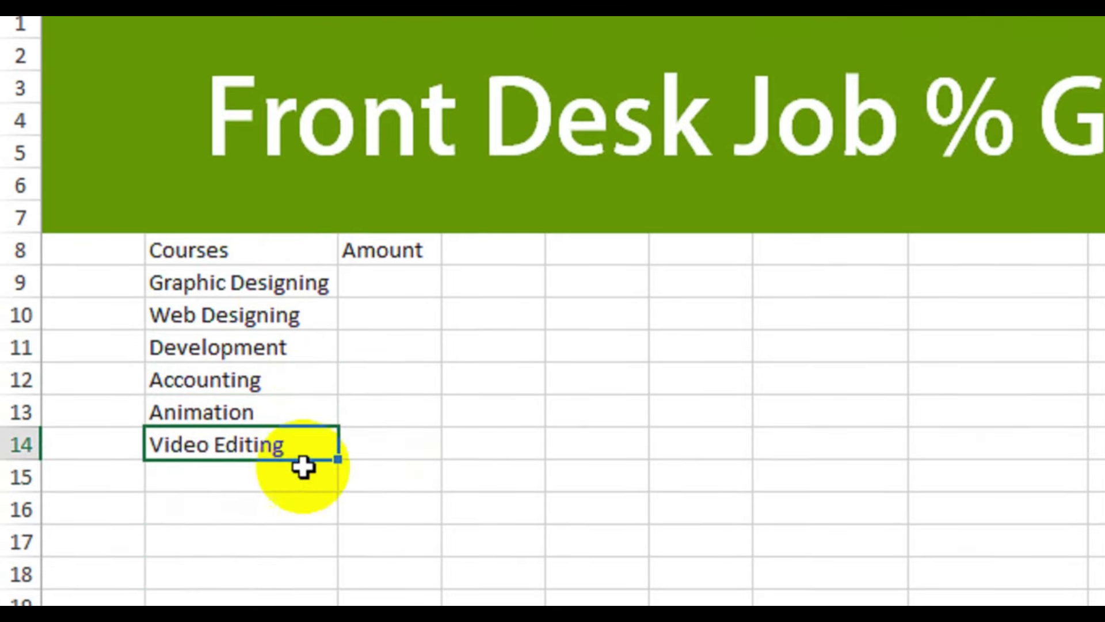
drag(283, 283, 254, 509)
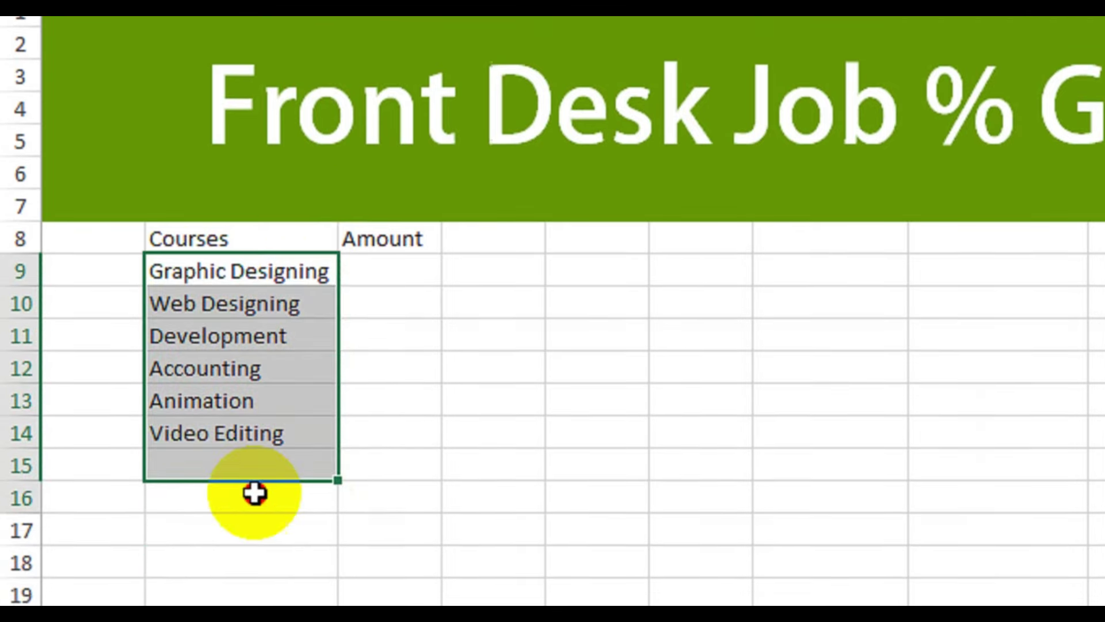
drag(225, 217, 385, 407)
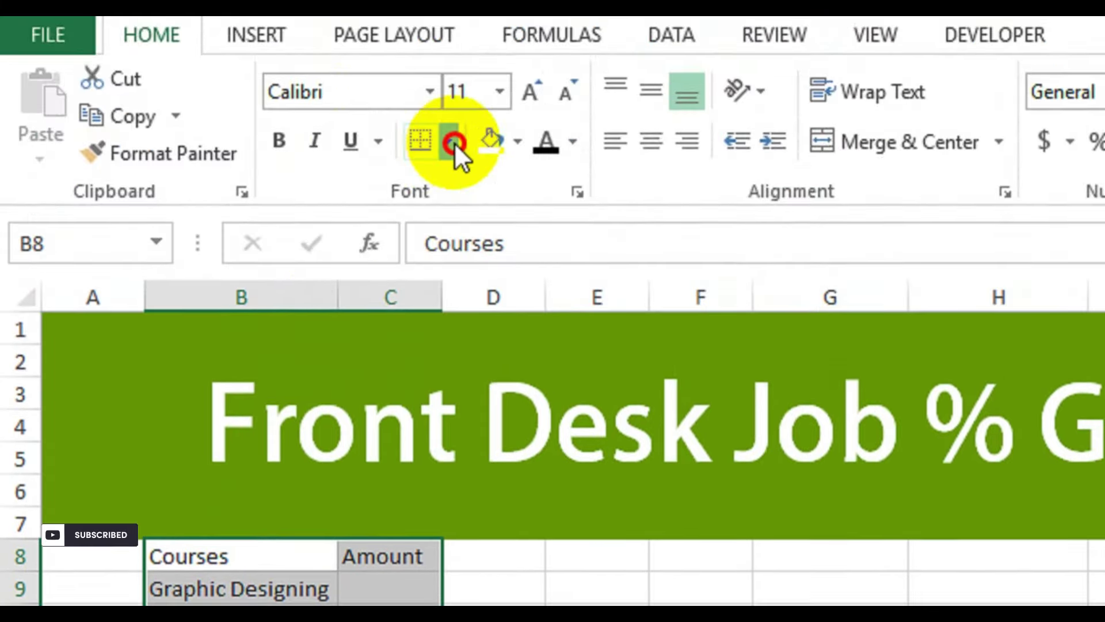
click(448, 148)
click(476, 424)
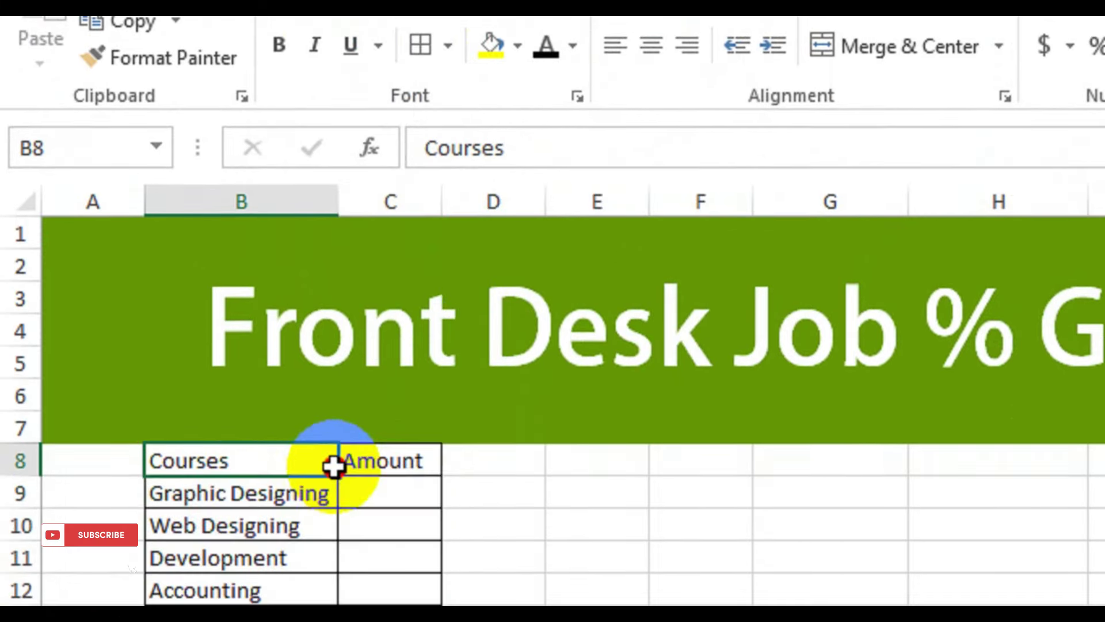
Give the header cells a light blue fill with bold white text, and widen the column
drag(334, 465, 391, 460)
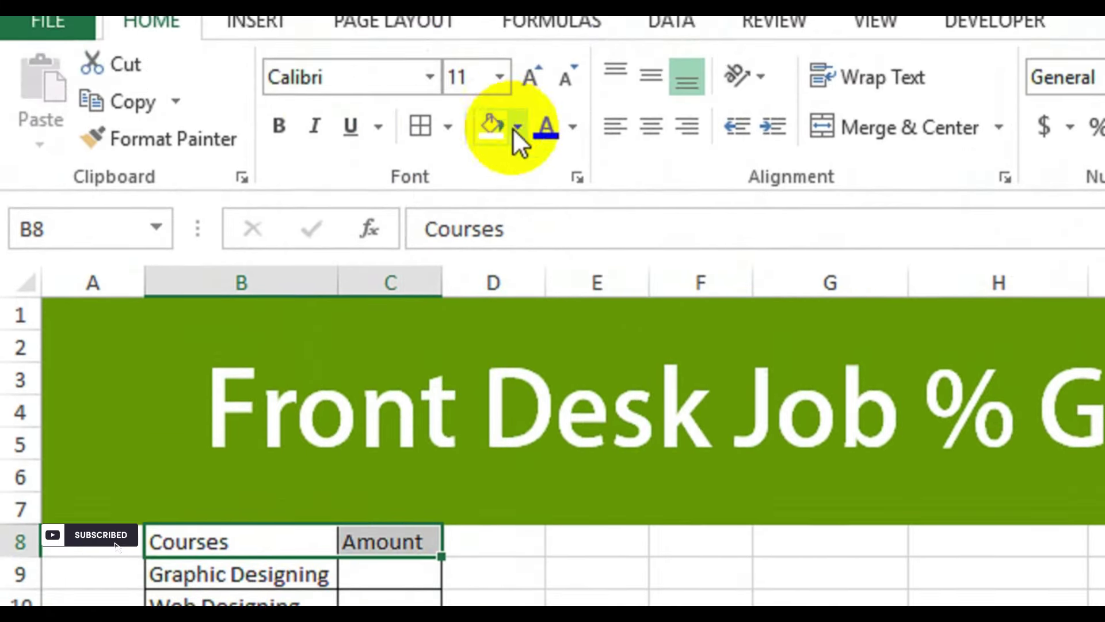
click(517, 146)
click(659, 396)
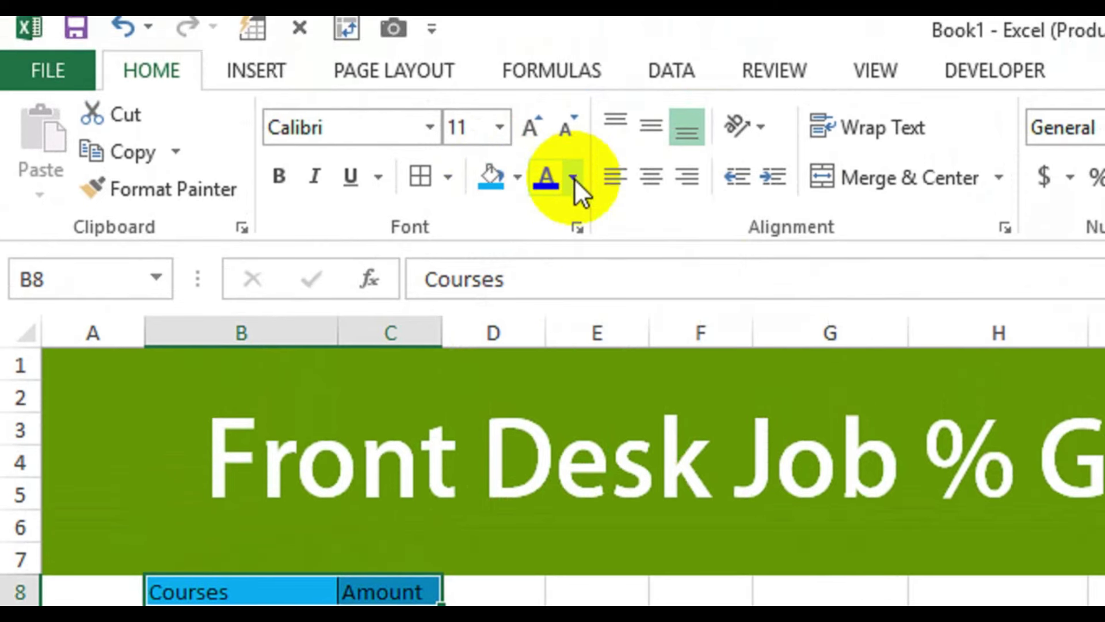
click(573, 177)
click(548, 290)
click(279, 175)
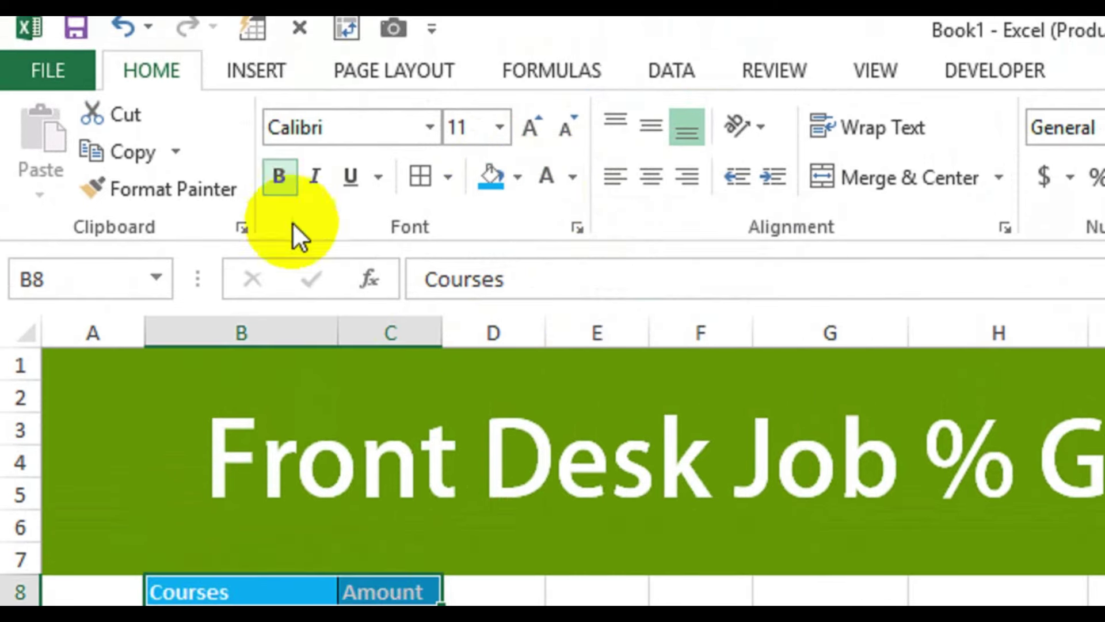
drag(337, 264, 379, 263)
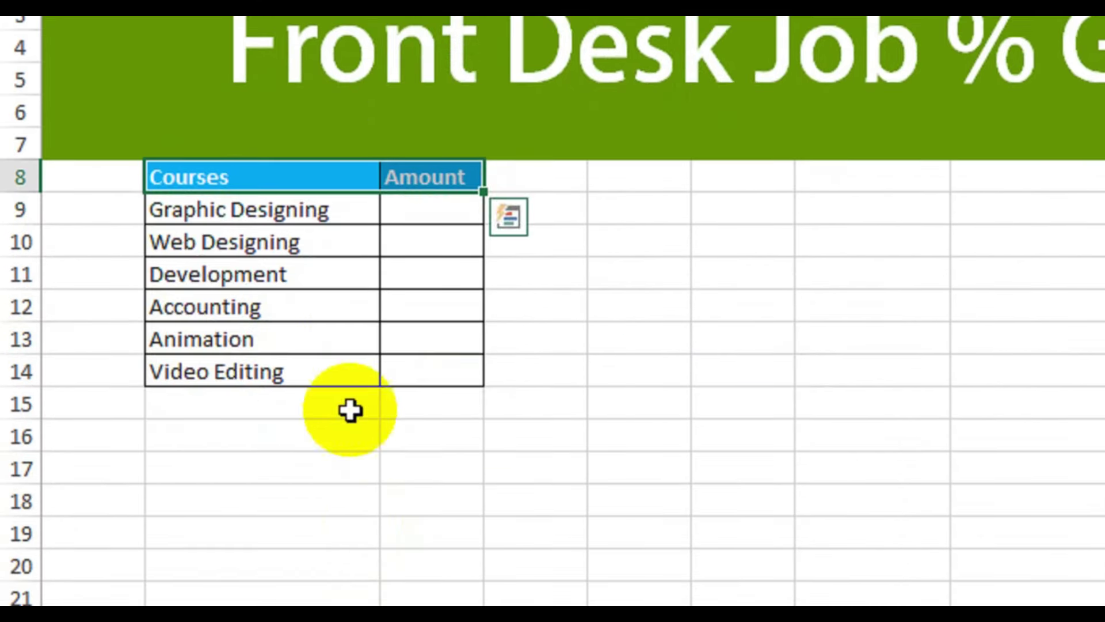
click(350, 410)
drag(267, 182, 415, 371)
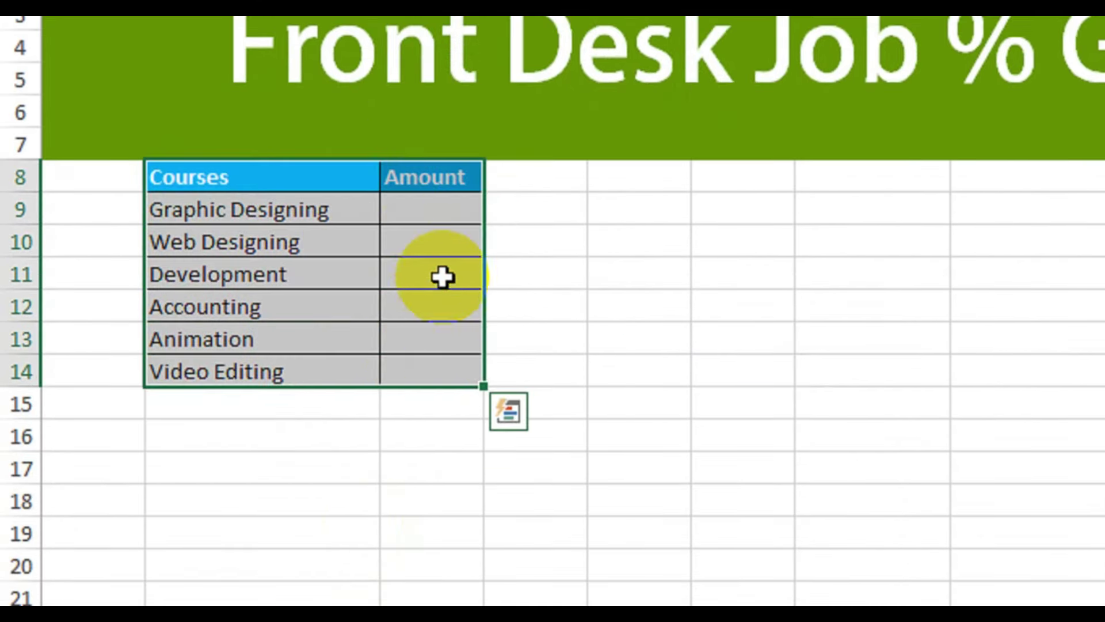
Enter amounts 6000, 8000 and 15000 for Graphic Designing, Web Designing and Development
click(438, 208)
text(6)
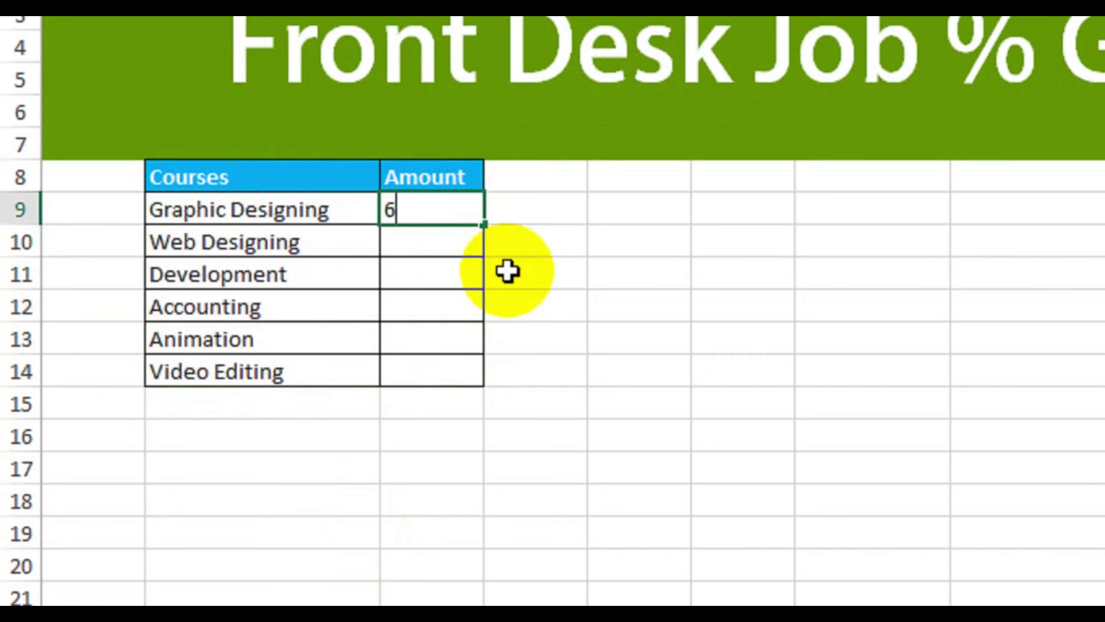
text(000)
key(Return)
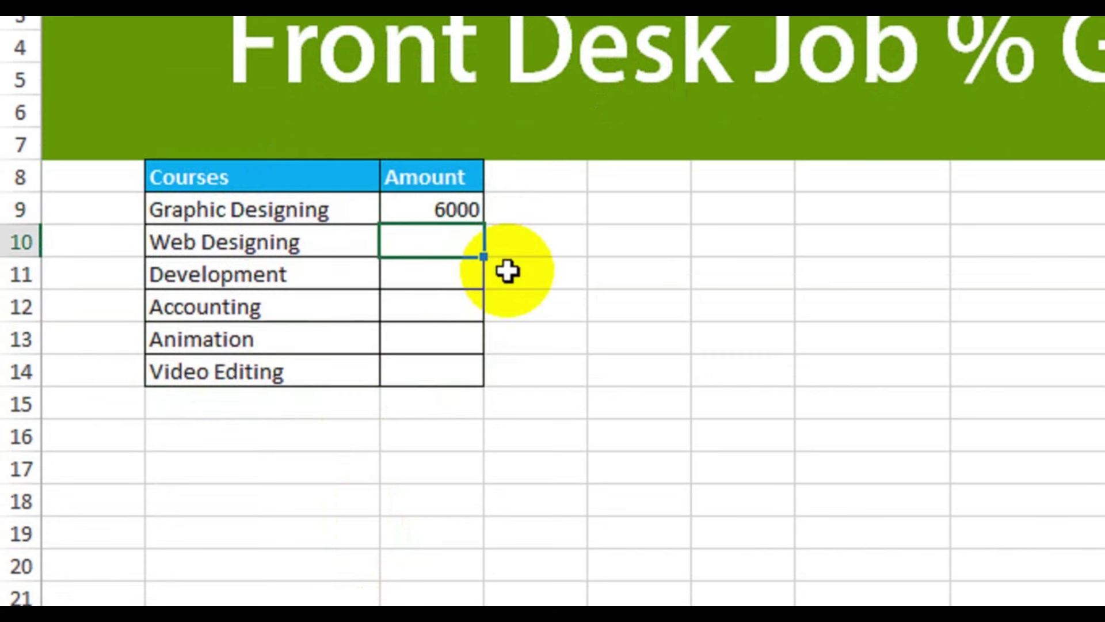
text(8000)
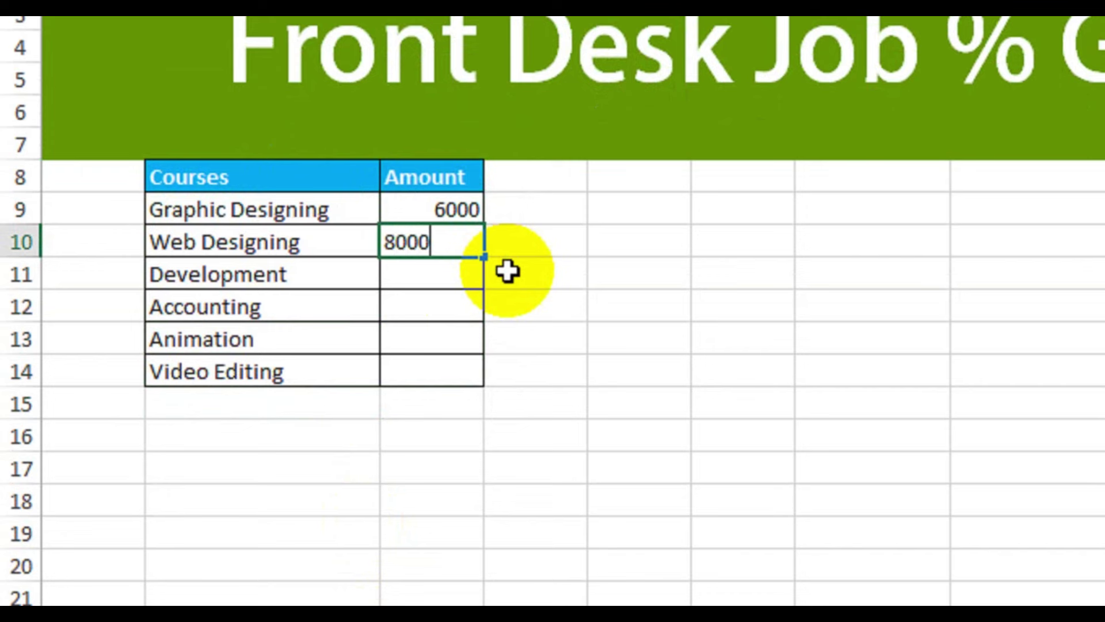
key(Return)
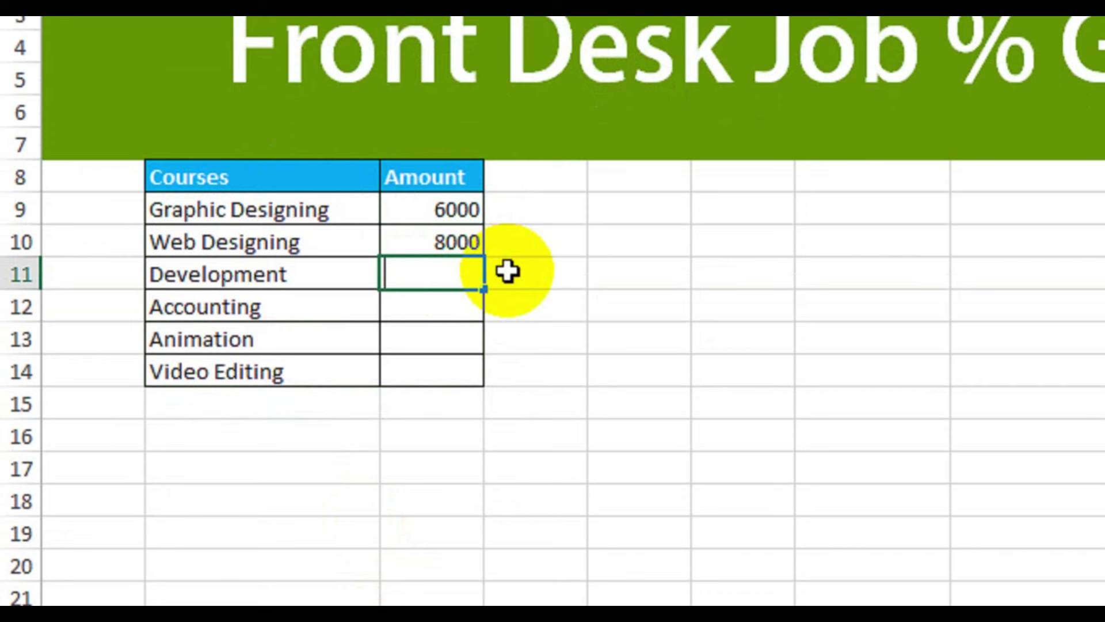
text(15000)
key(Return)
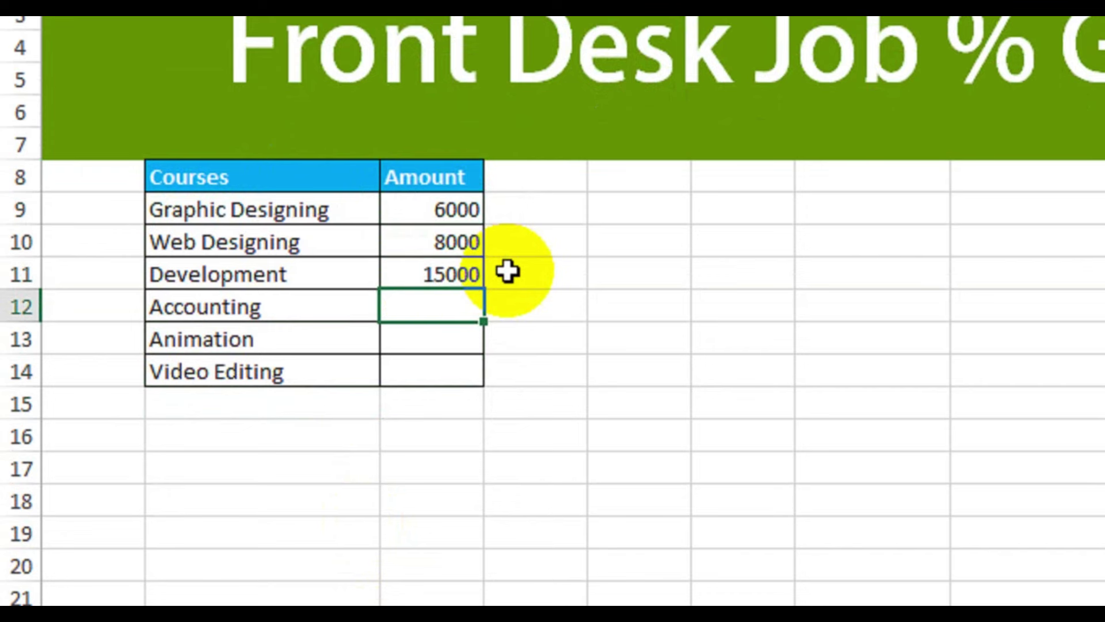
Enter 7500, 5000 and 9500 for Accounting, Animation and Video Editing
text(75)
text(00)
key(Return)
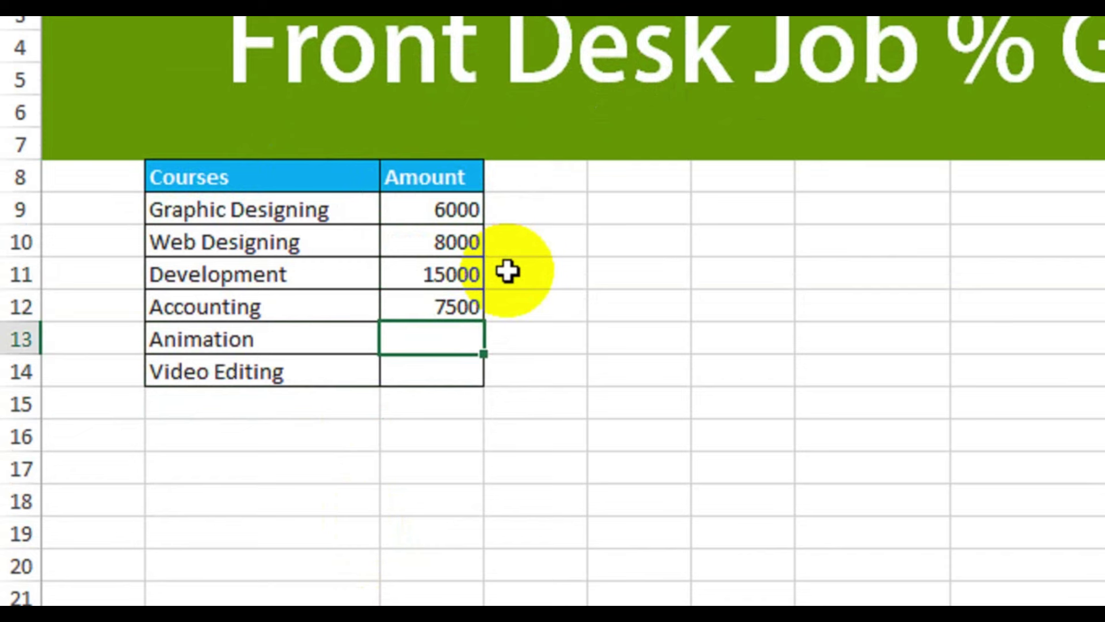
text(5000)
key(Return)
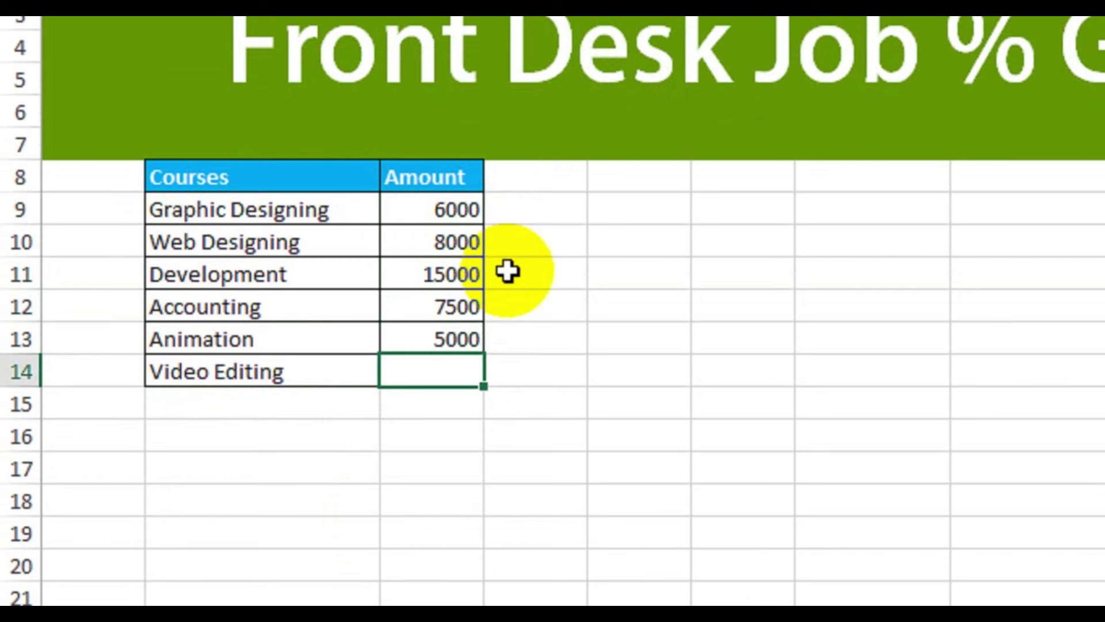
text(9500)
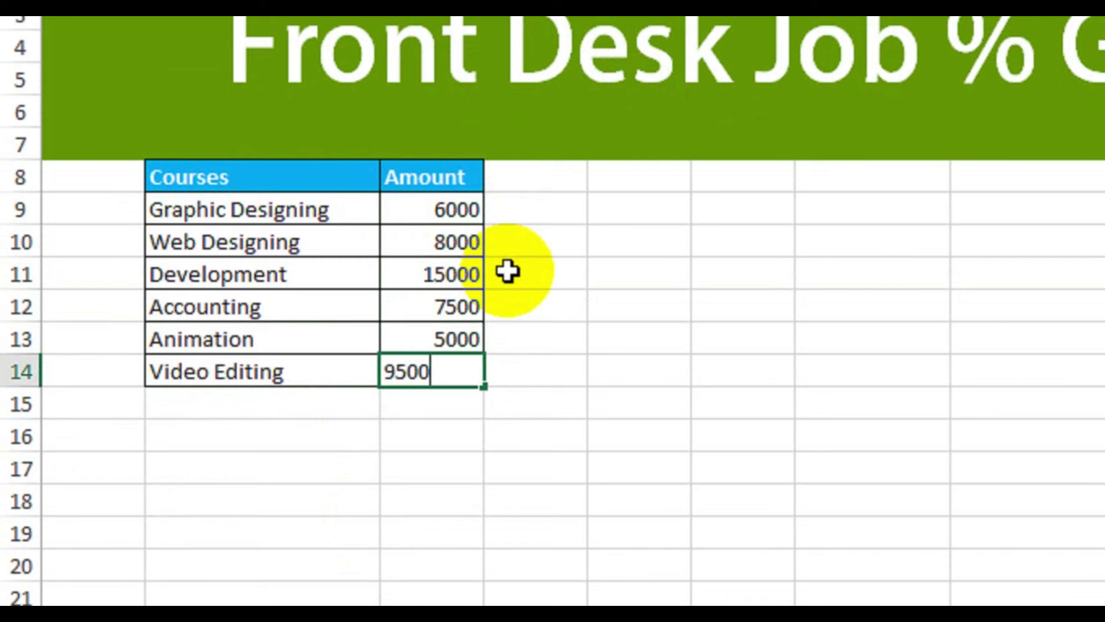
key(Return)
Apply Comma Style to amounts C9:C14, widen column C, and start the register header with 'Sr #'
drag(460, 213, 458, 374)
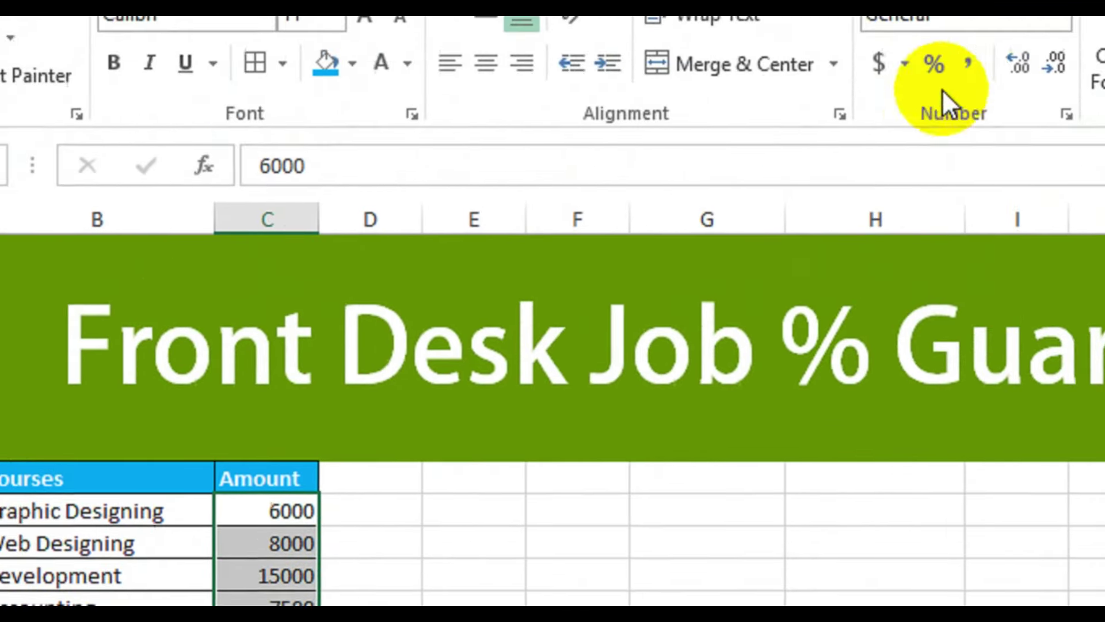
click(872, 136)
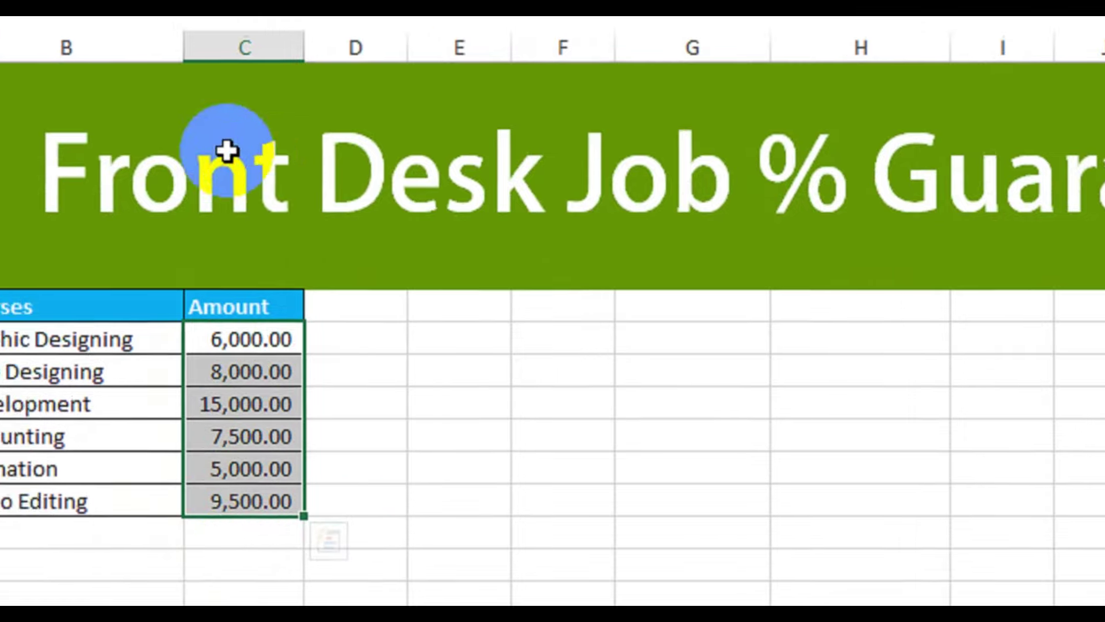
drag(367, 47, 393, 47)
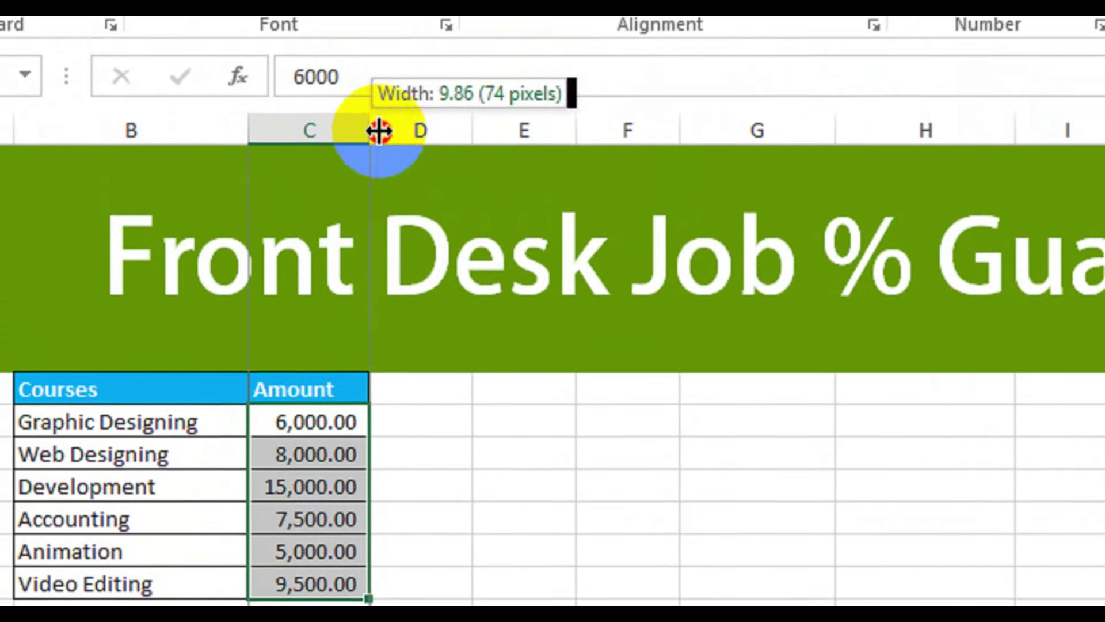
drag(277, 421, 308, 435)
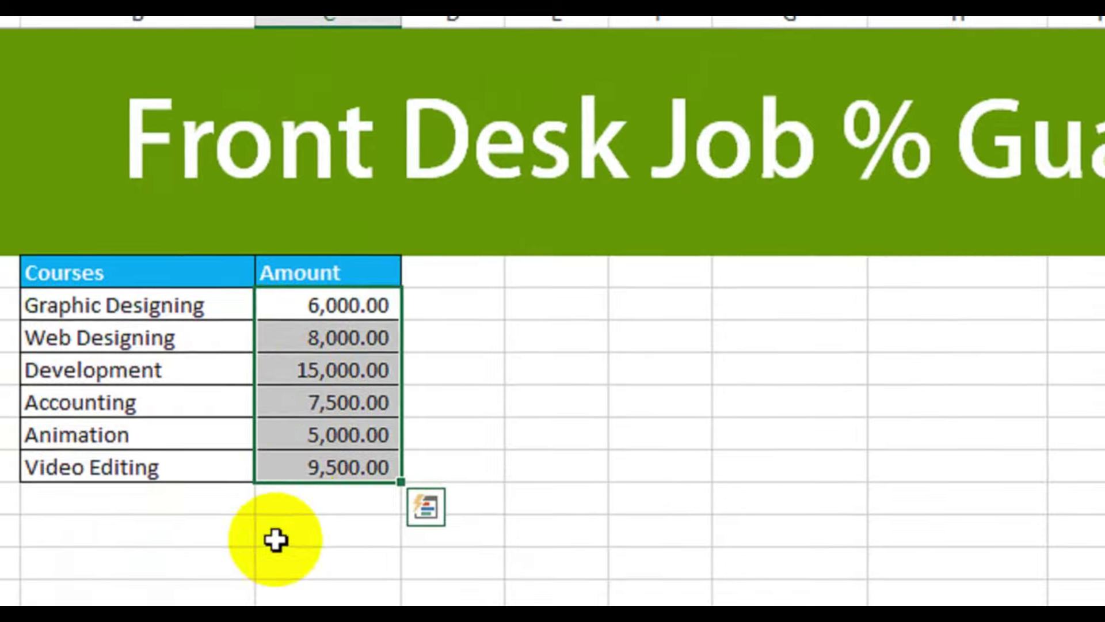
click(276, 539)
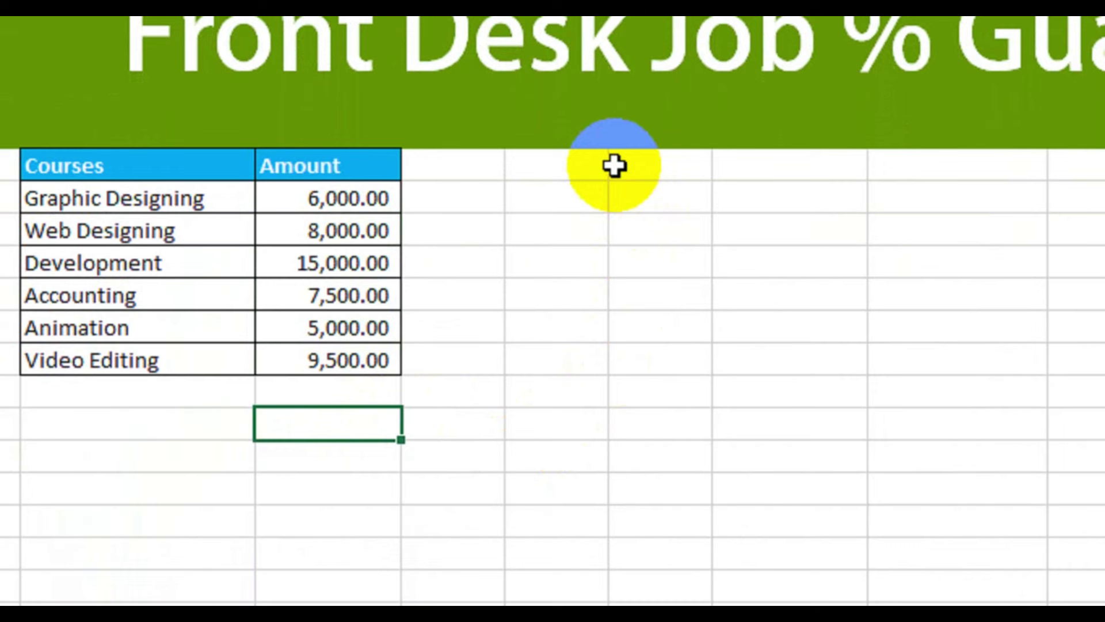
click(614, 166)
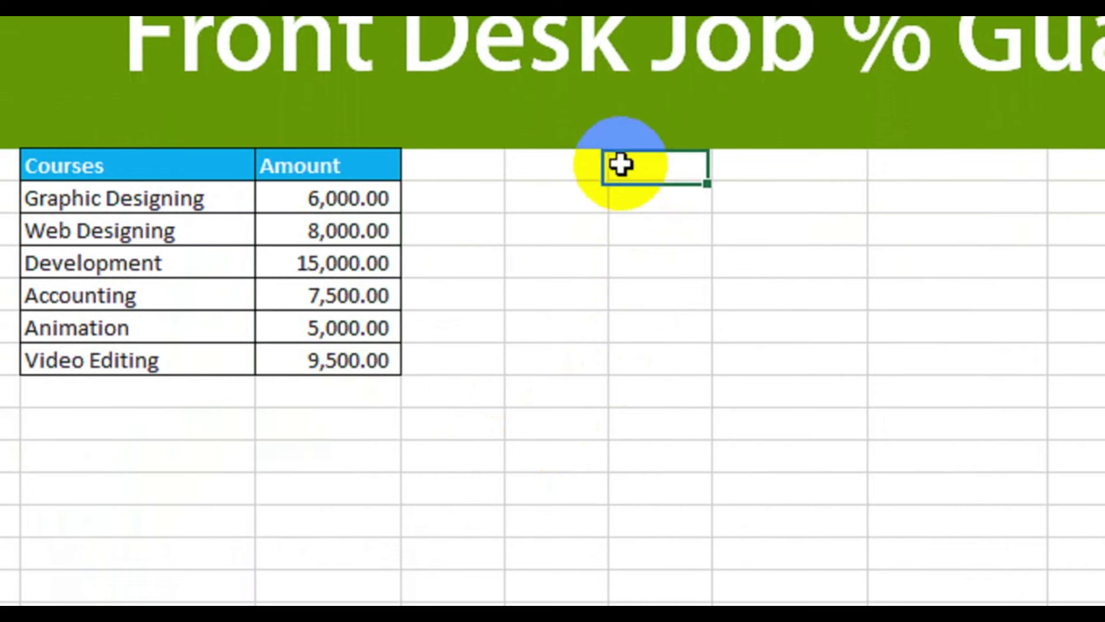
text(Sr)
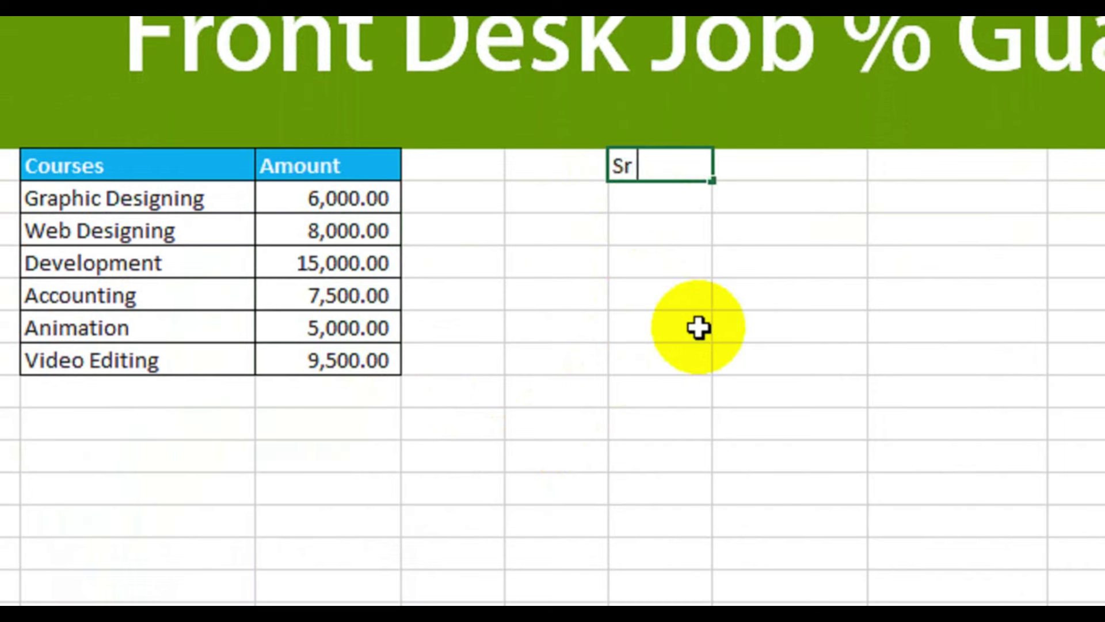
text( #)
Continue the header row after Sr # with Name, Course Name and Ad Date
key(Tab)
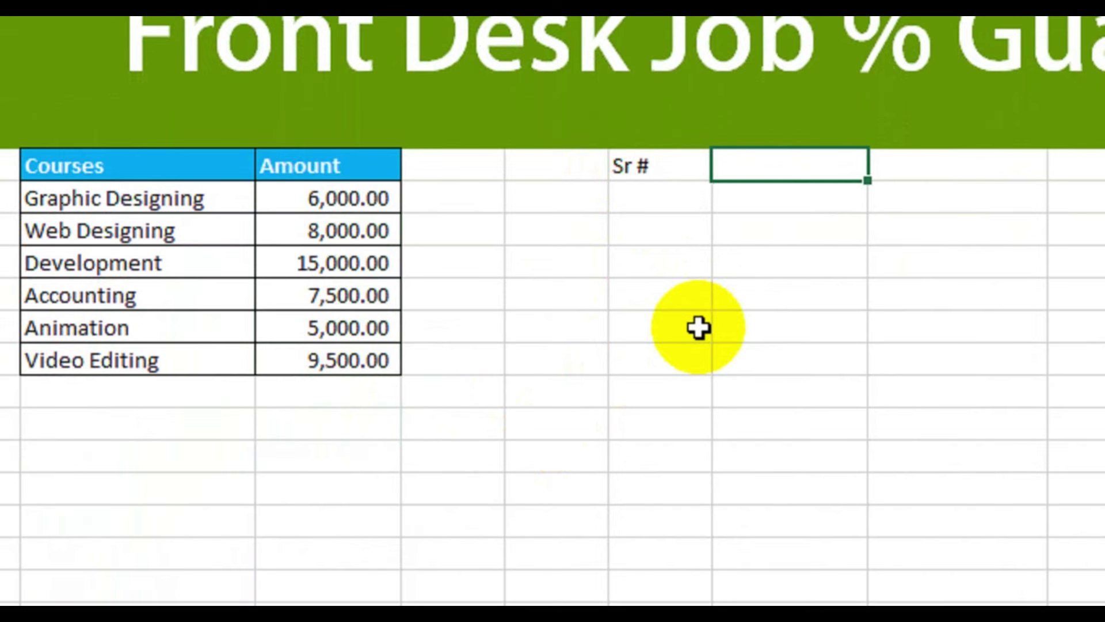
text(Nam)
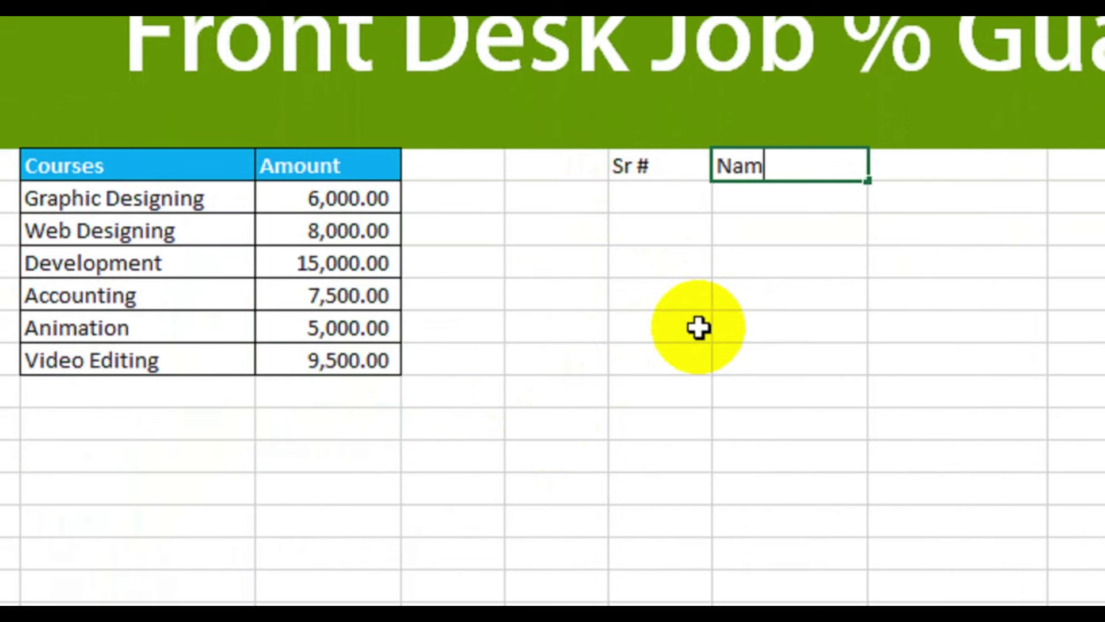
text(e)
key(Tab)
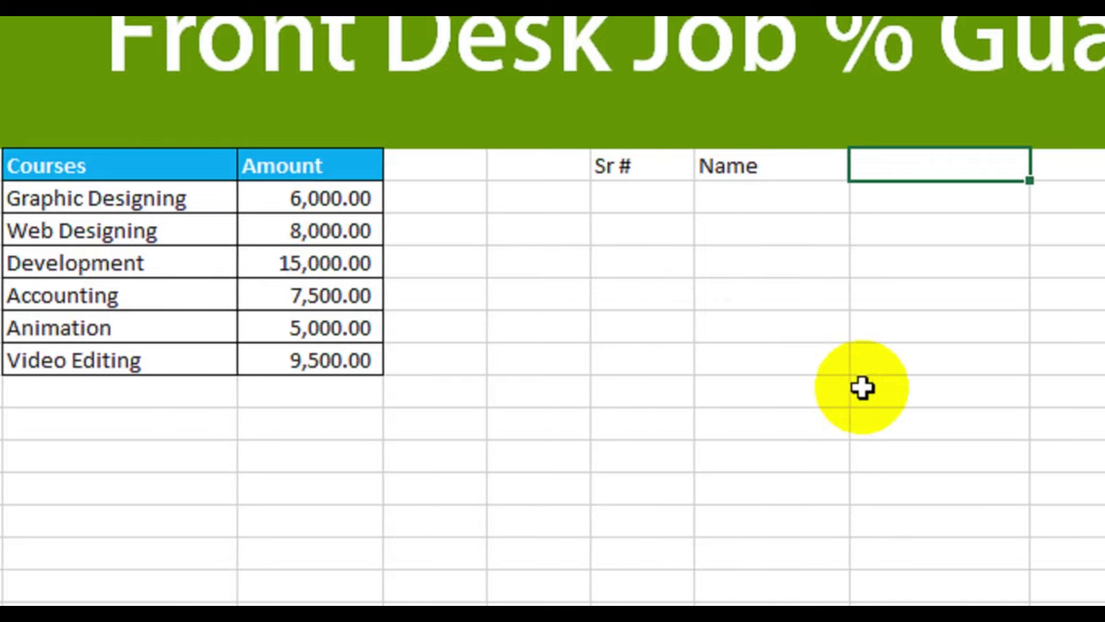
text(Cour)
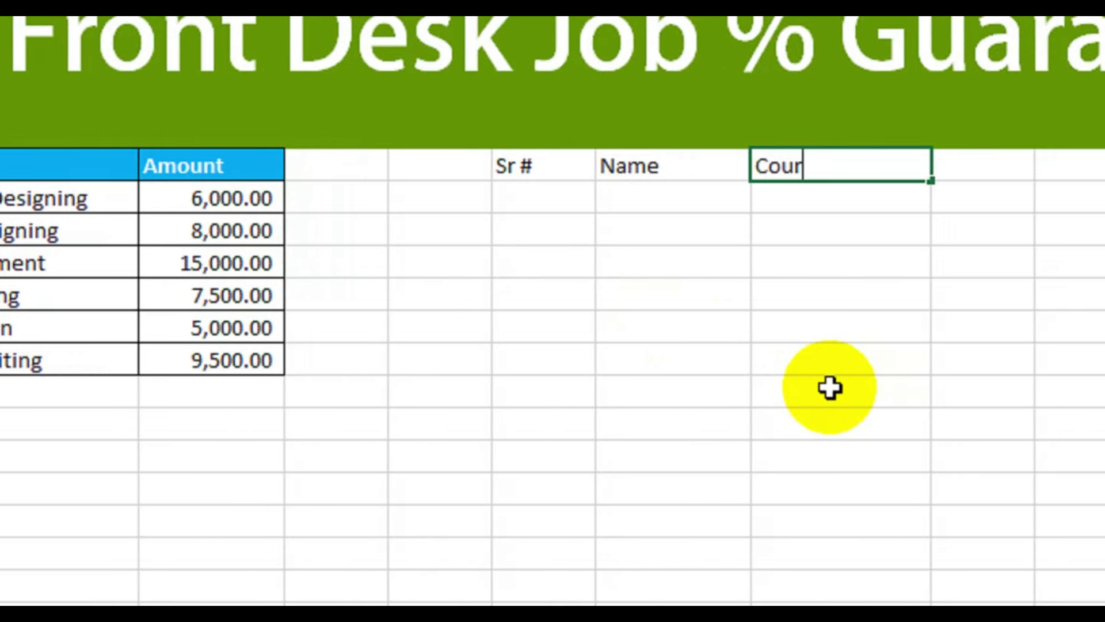
text(se Name)
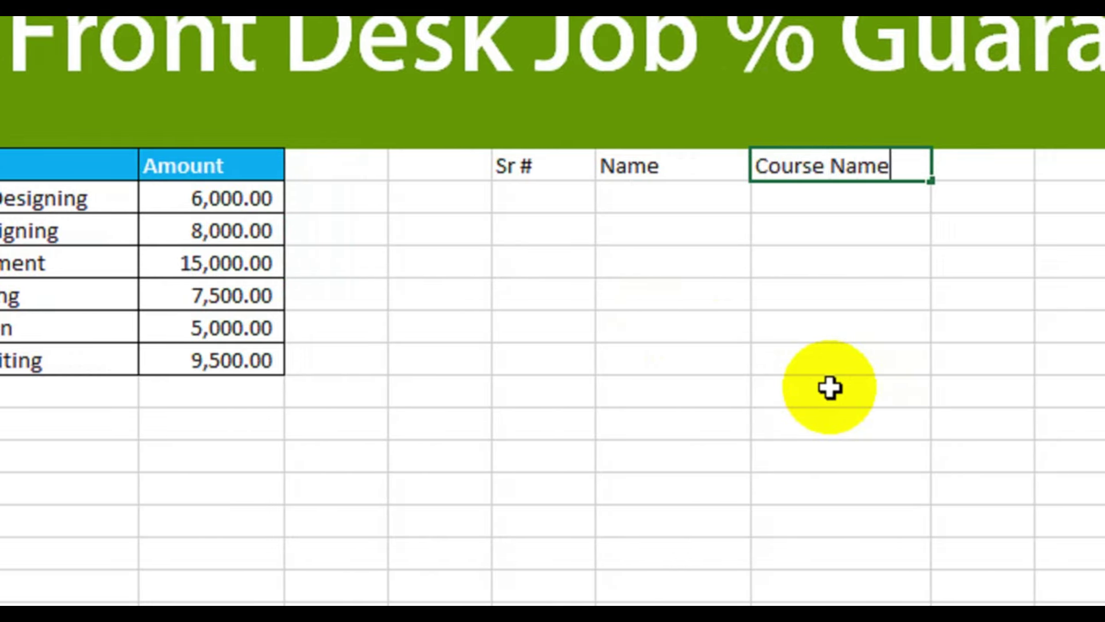
key(Tab)
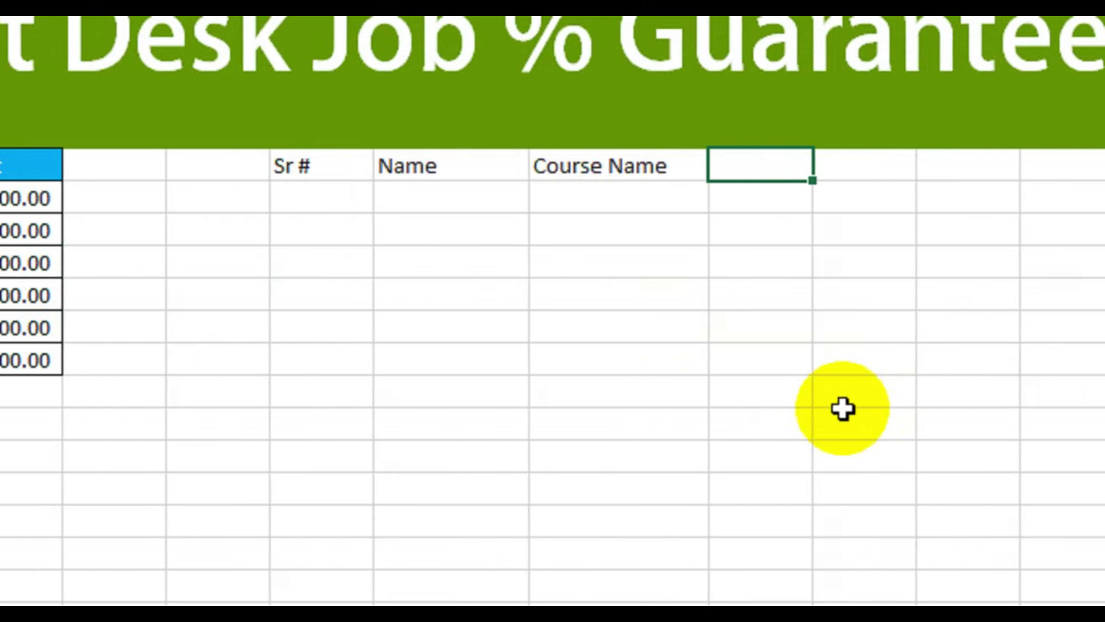
text(Ad D)
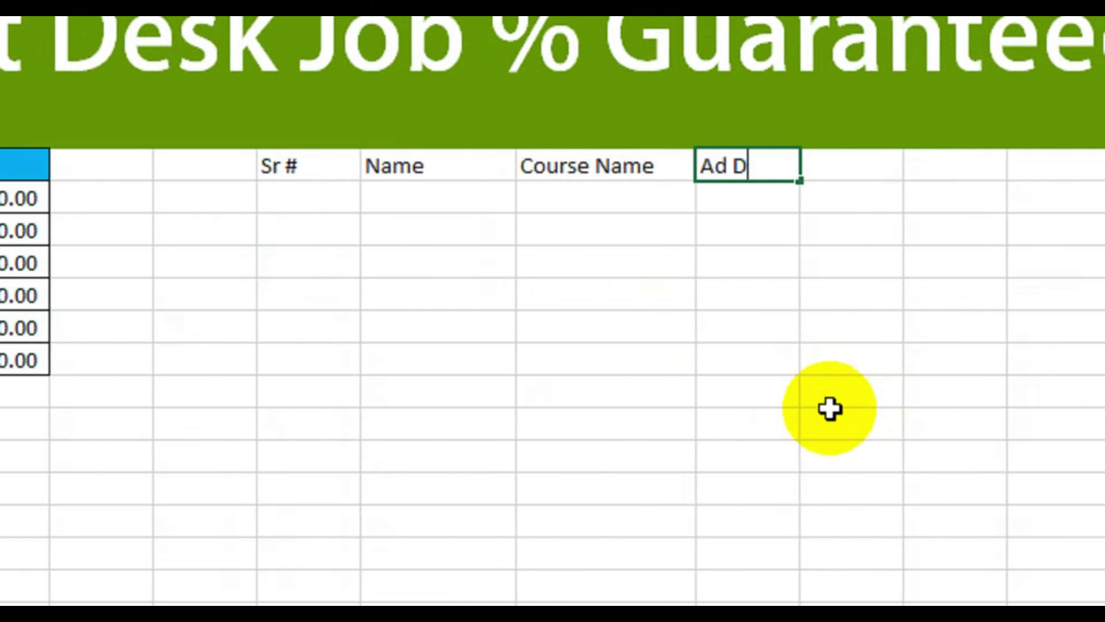
text(ate)
key(Tab)
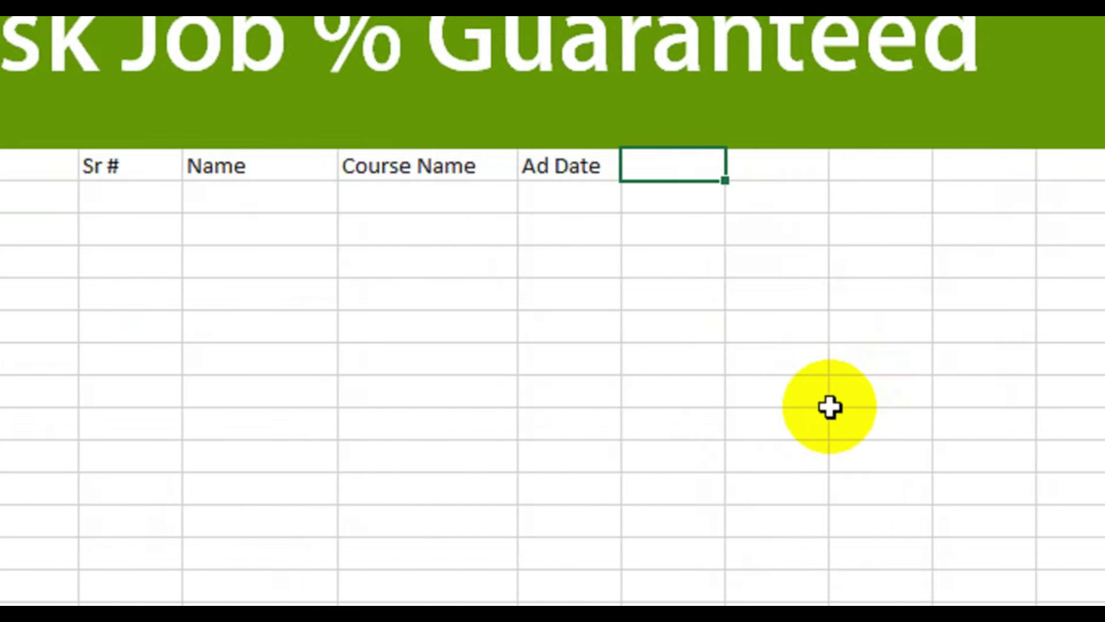
Add the Fee, Advance, Balance and Status headers to finish the row
text(Fee)
key(Tab)
text(AD)
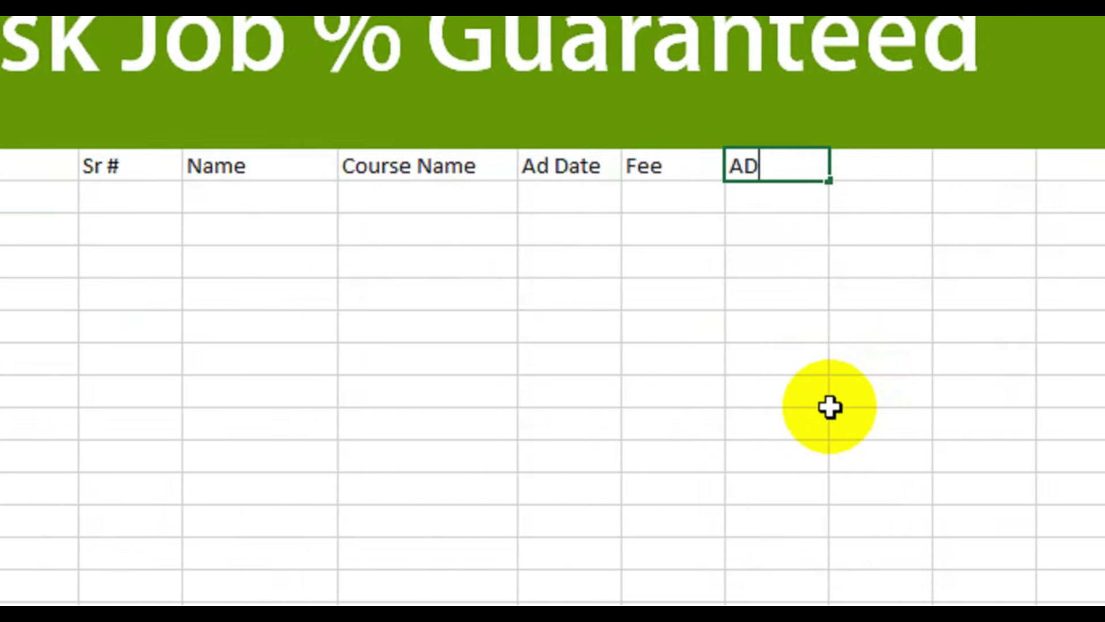
text(vance)
key(Tab)
text(Balanc)
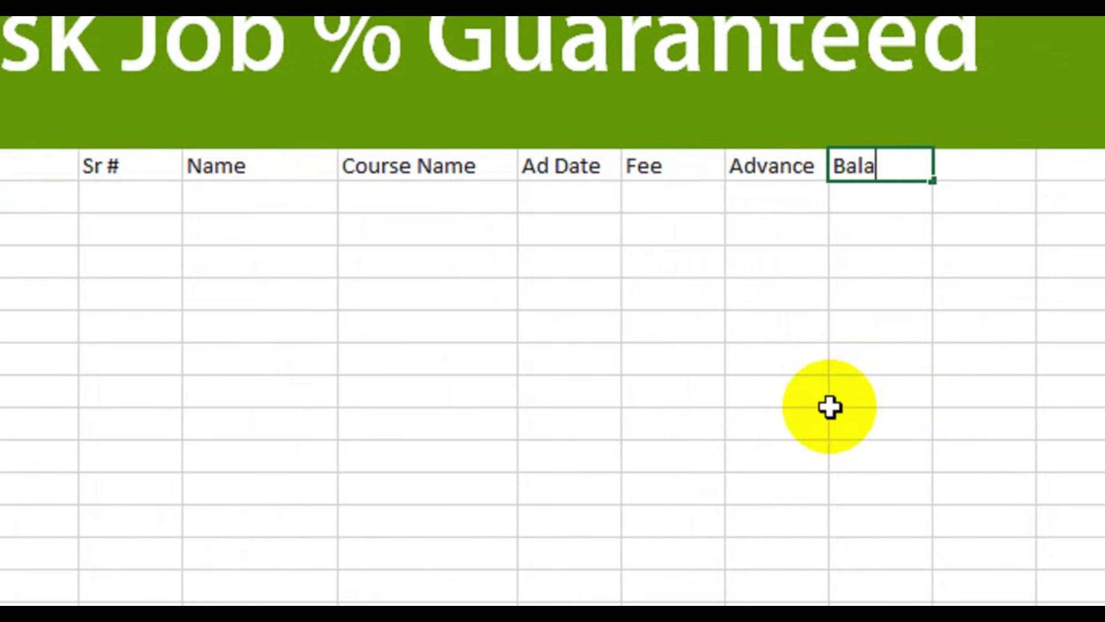
text(e)
key(Tab)
text(Status)
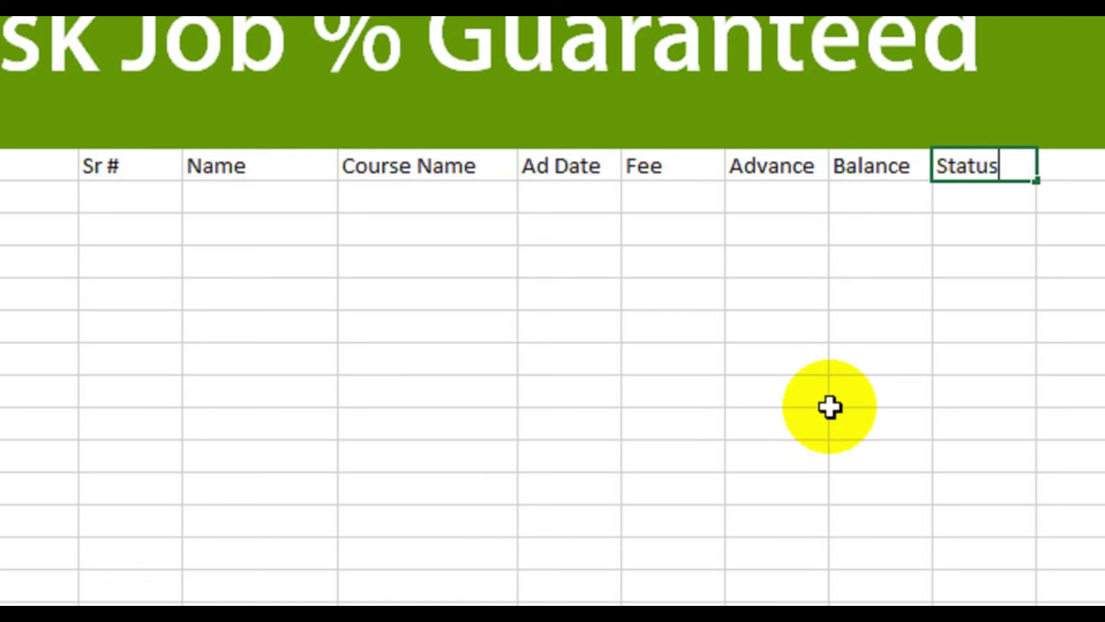
key(Return)
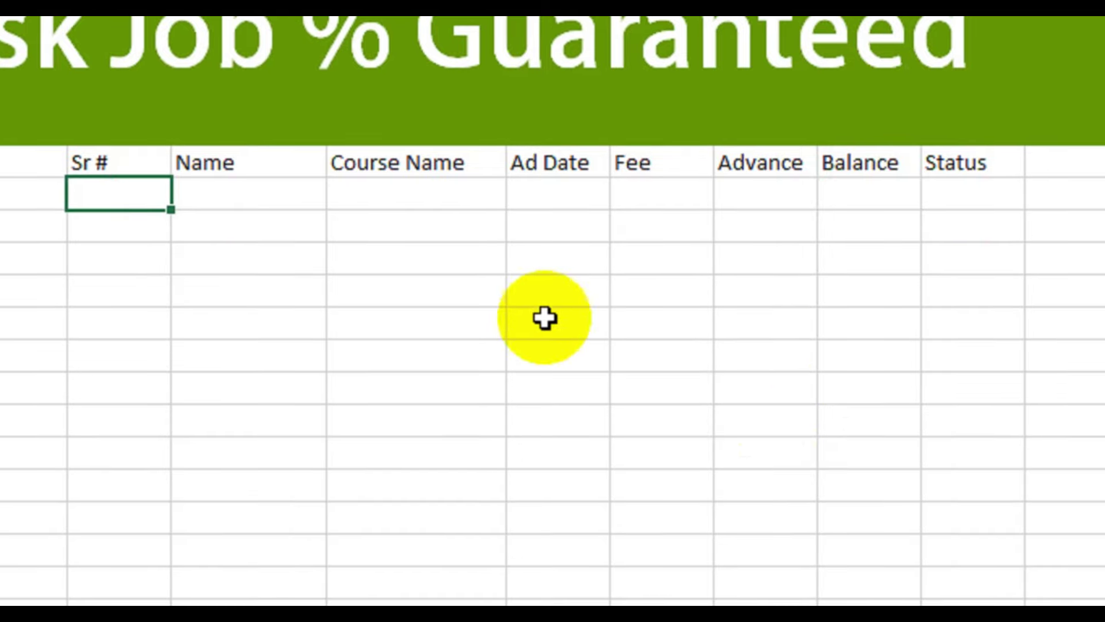
Make the register header row, Sr # through Status, bold
drag(197, 165, 506, 168)
click(513, 291)
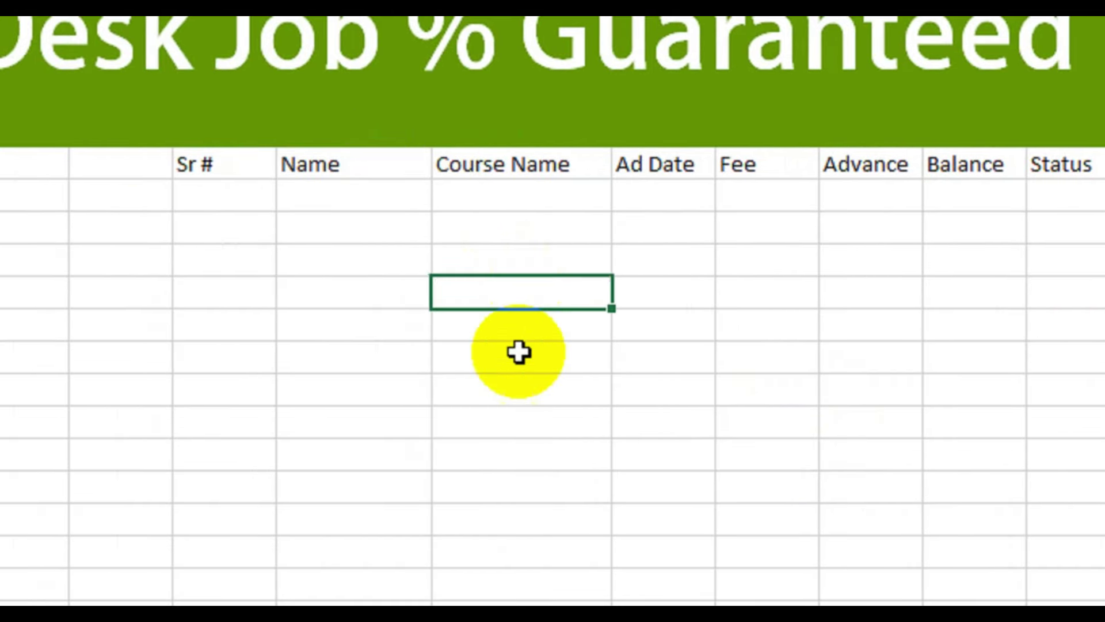
click(264, 165)
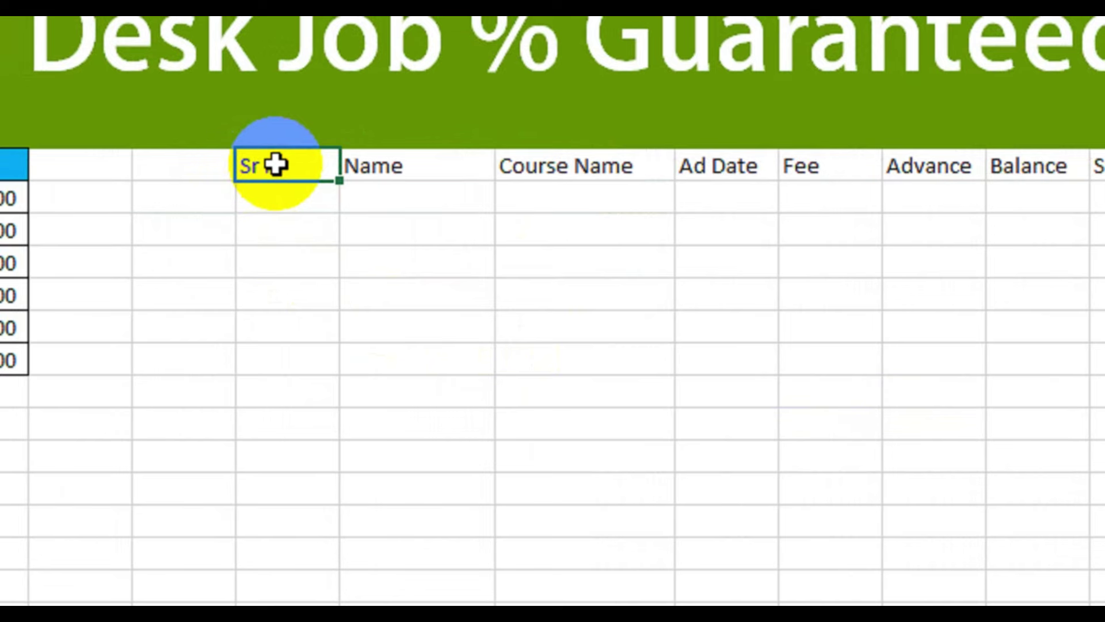
click(156, 165)
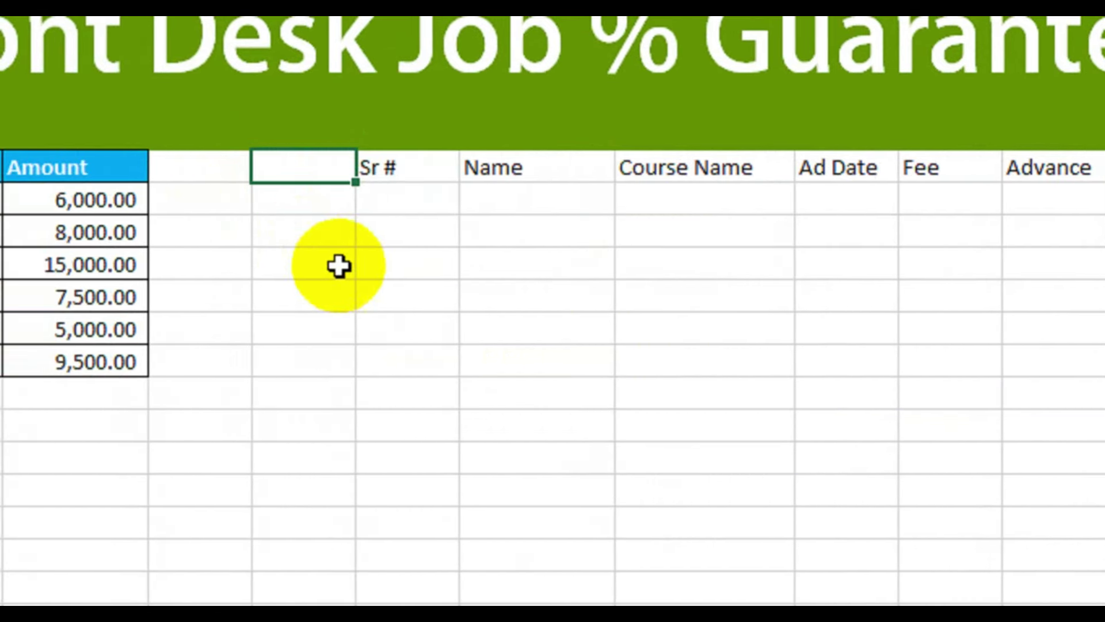
drag(377, 166, 856, 167)
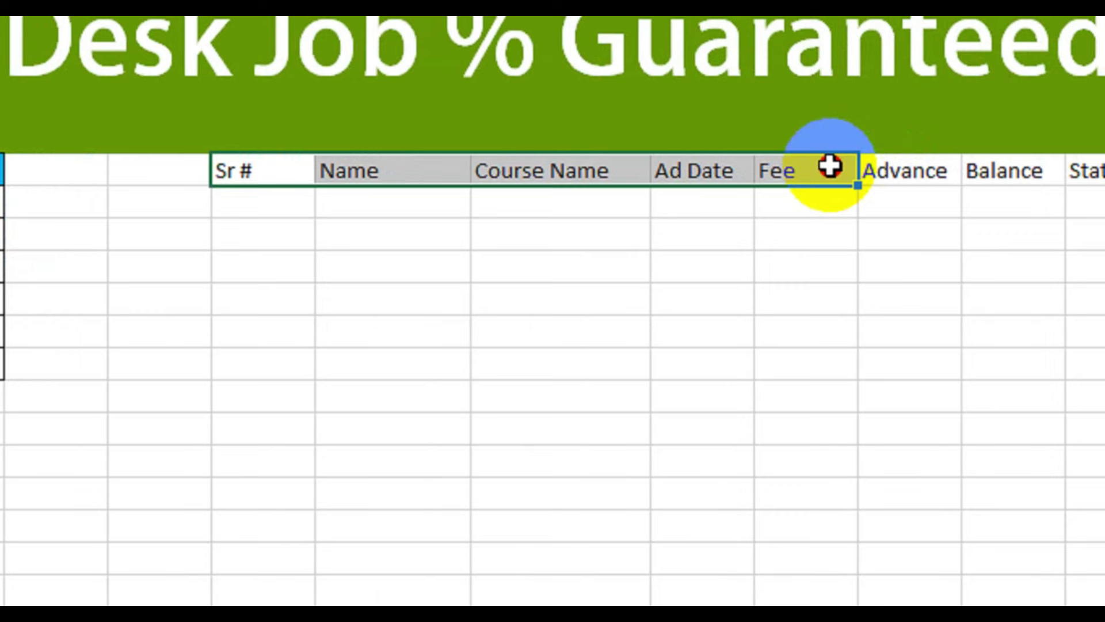
drag(829, 167, 904, 170)
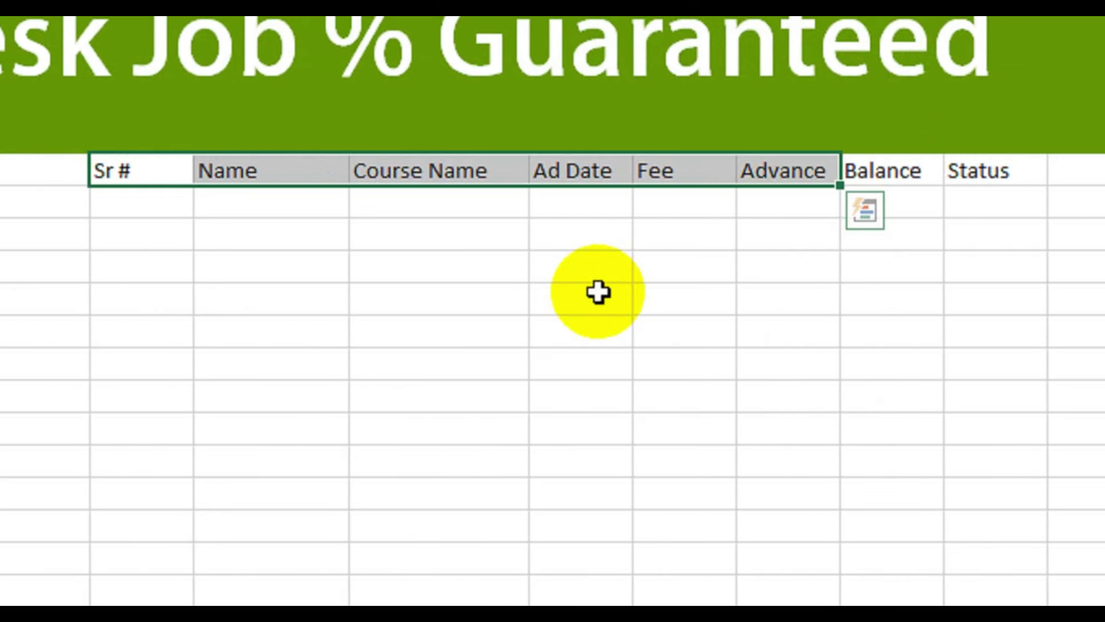
drag(232, 171, 763, 180)
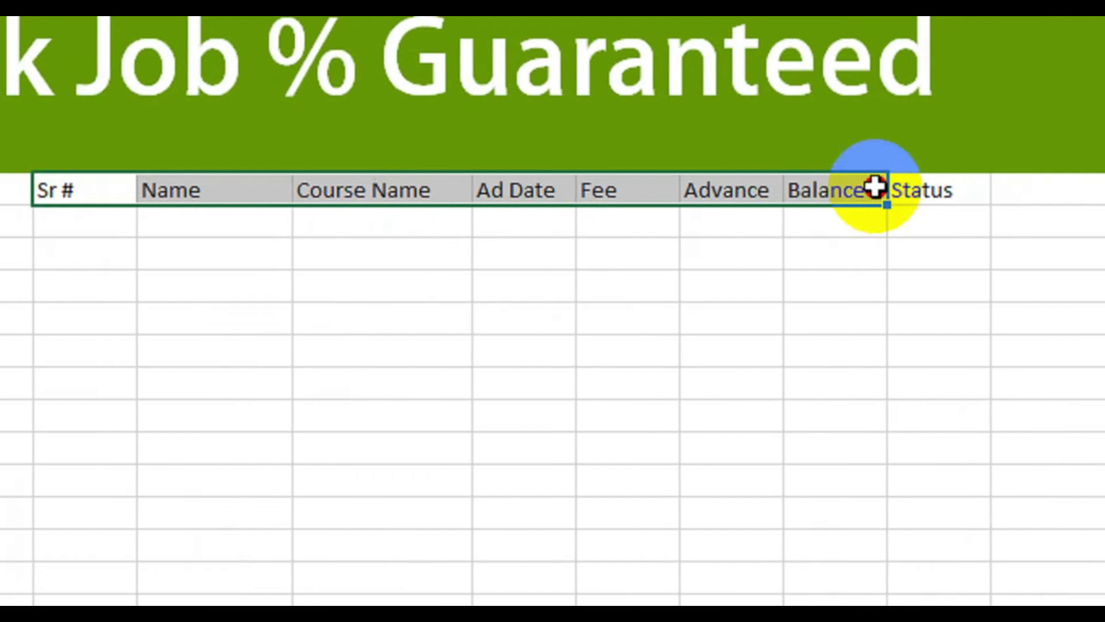
drag(763, 180, 852, 190)
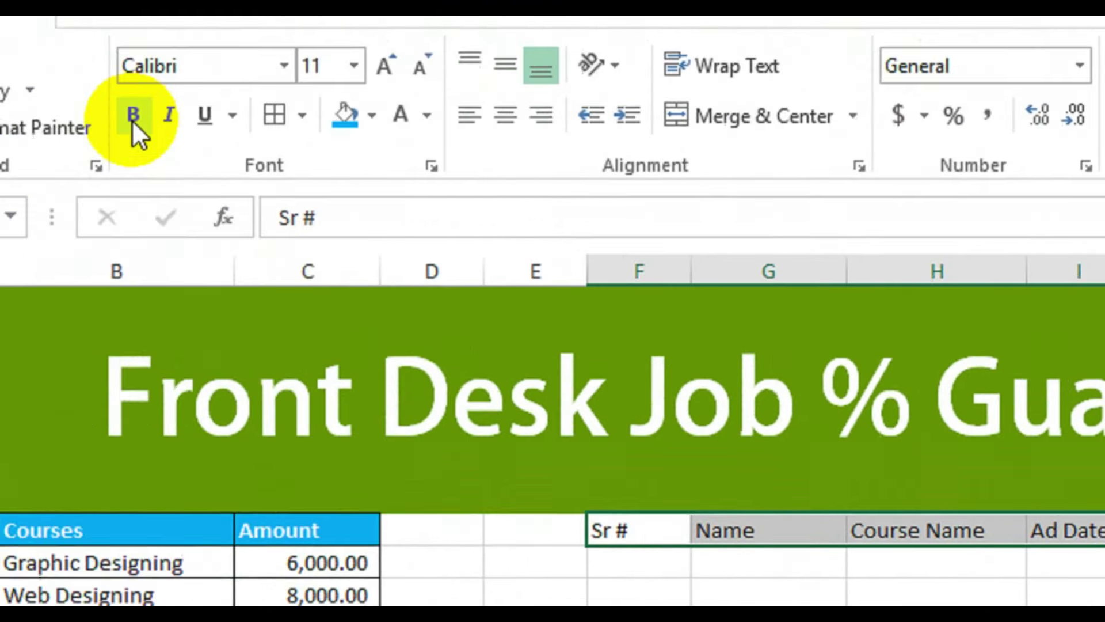
click(149, 120)
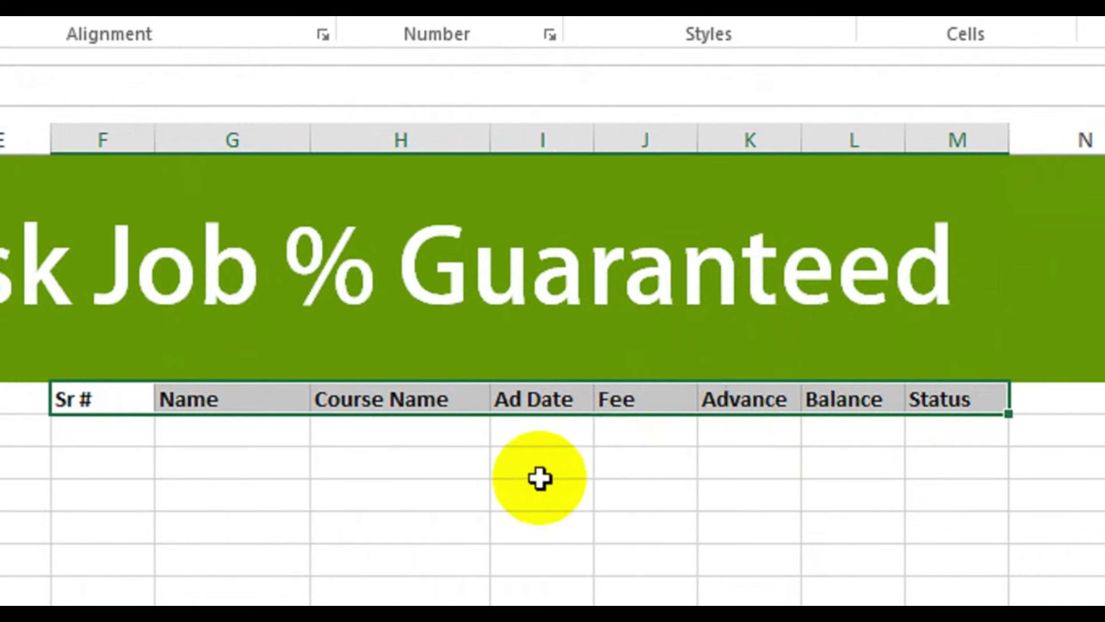
click(539, 479)
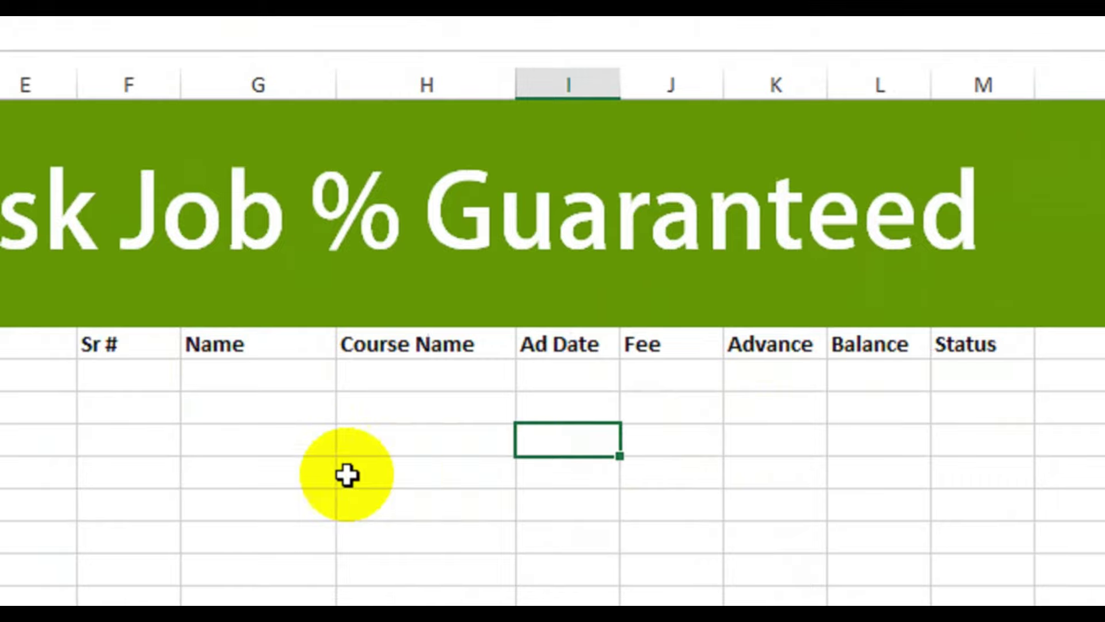
Fill the Sr # column with serial numbers 1 to 10 from a 1, 2 sequence
click(129, 375)
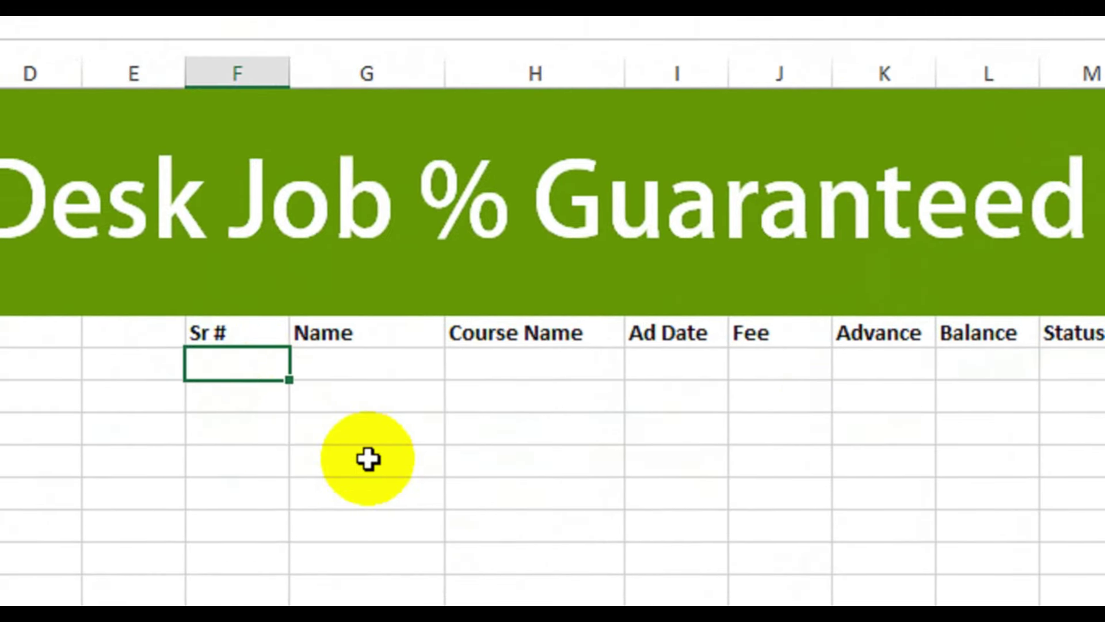
key(Return)
text(2)
key(Return)
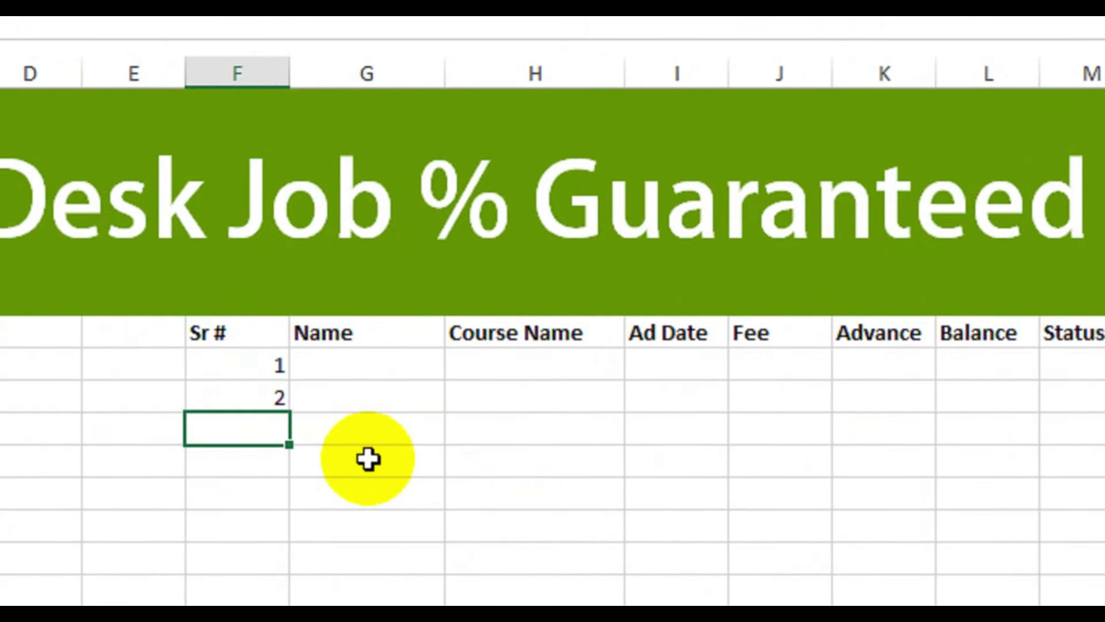
mouse_move(276, 365)
mouse_down()
mouse_move(286, 560)
mouse_move(284, 516)
mouse_up()
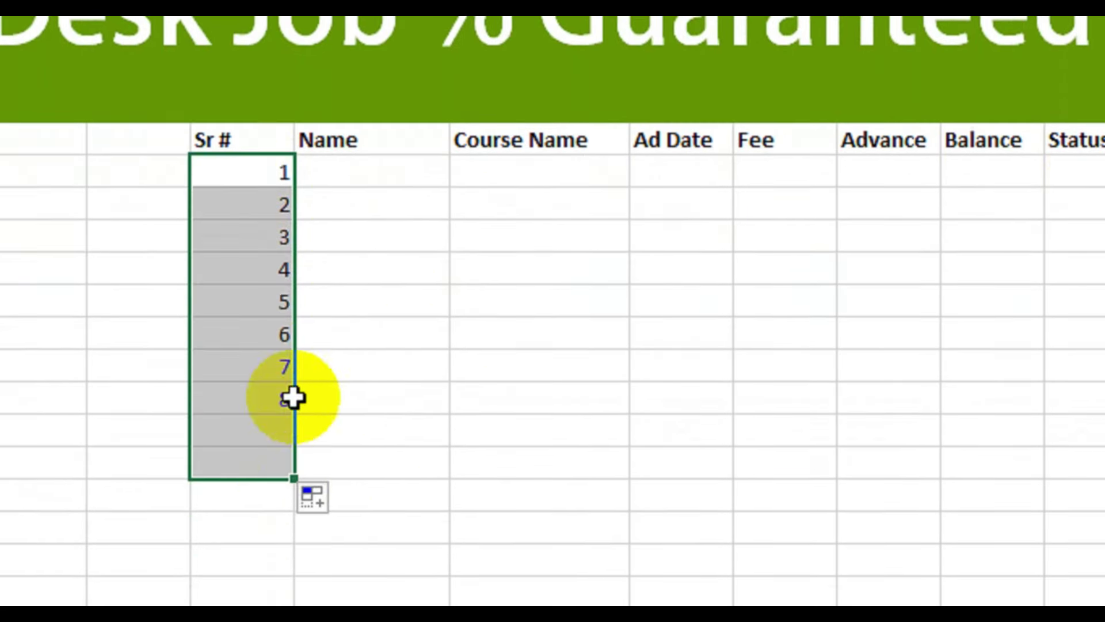
Enter student names in the first five Name cells
click(377, 169)
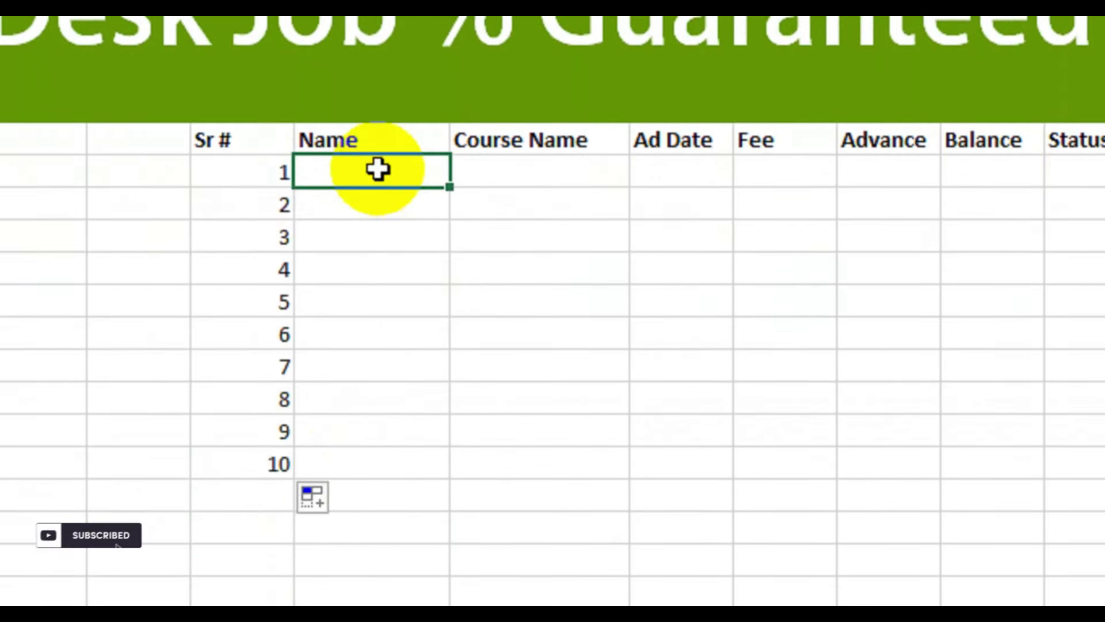
text(Qamar)
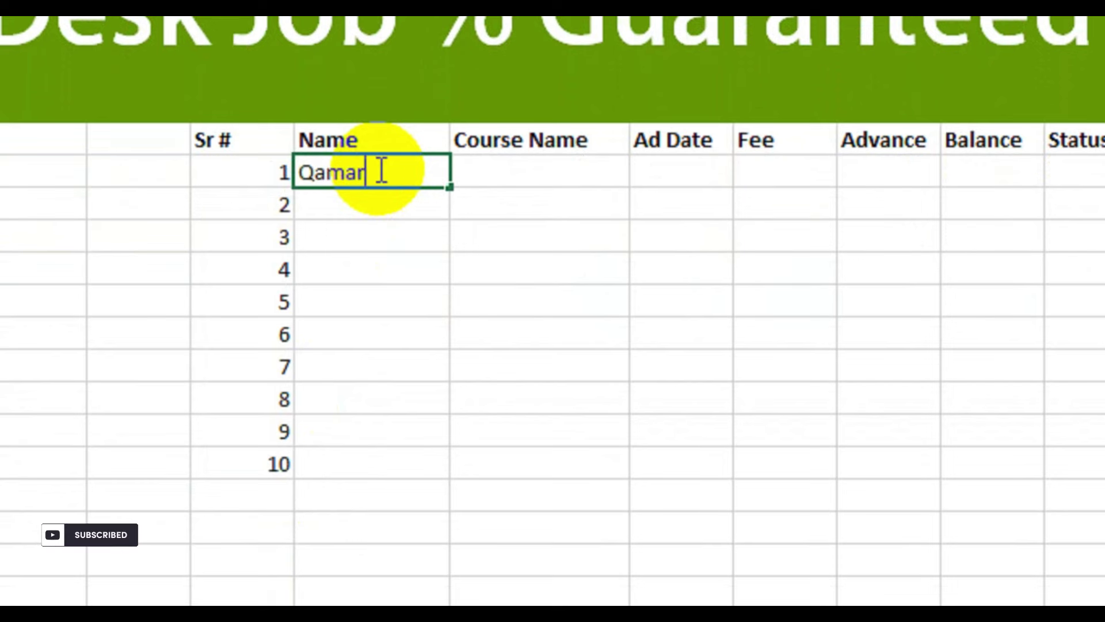
key(Return)
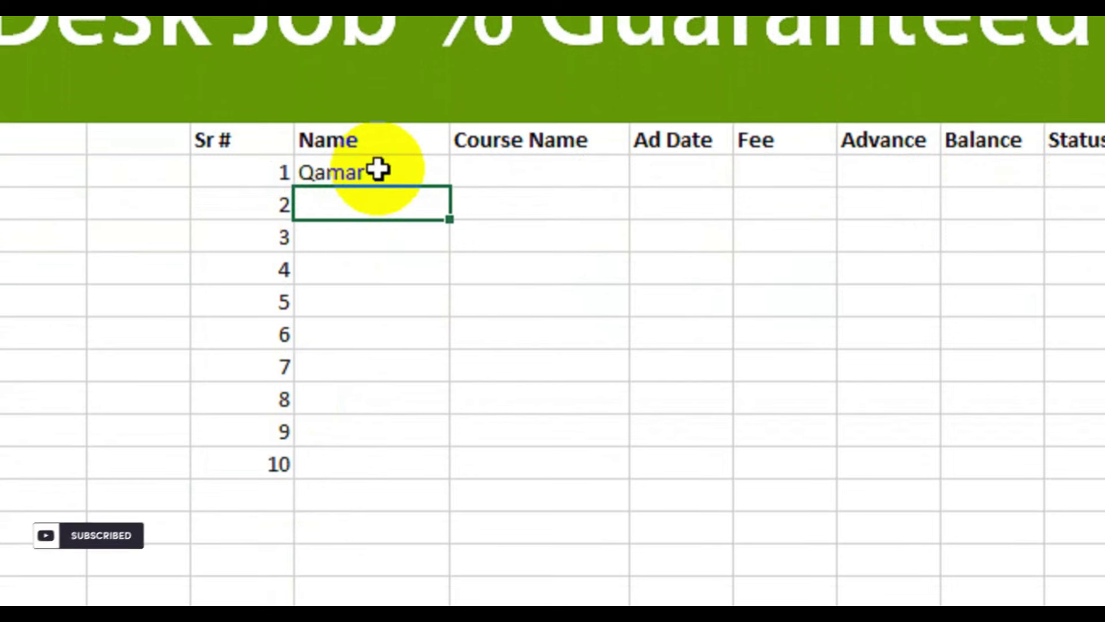
text(Imran)
key(Return)
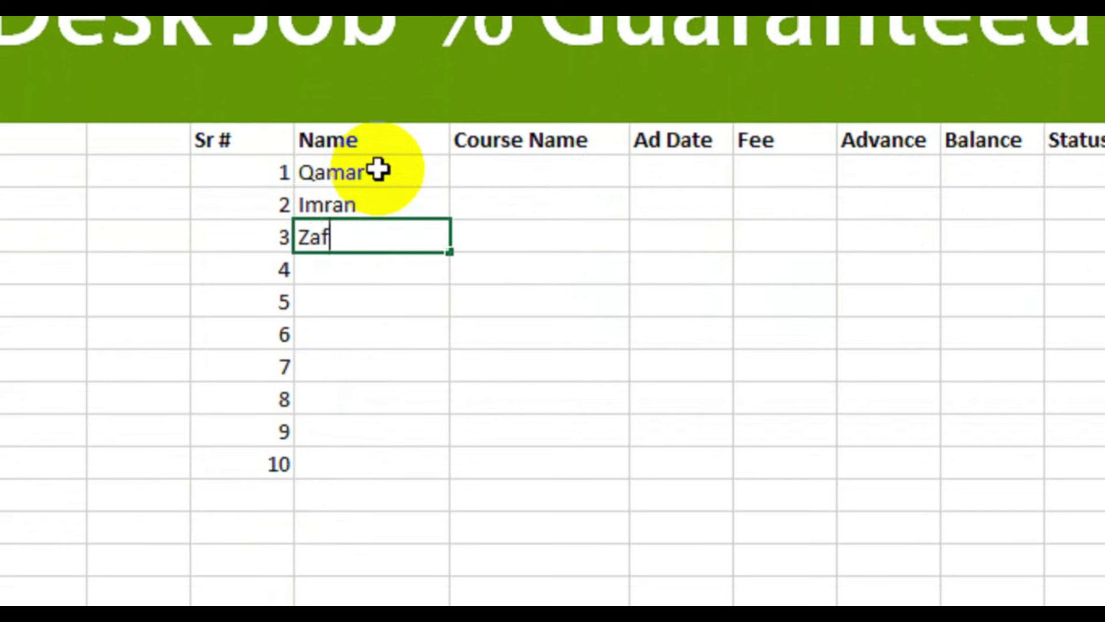
key(Return)
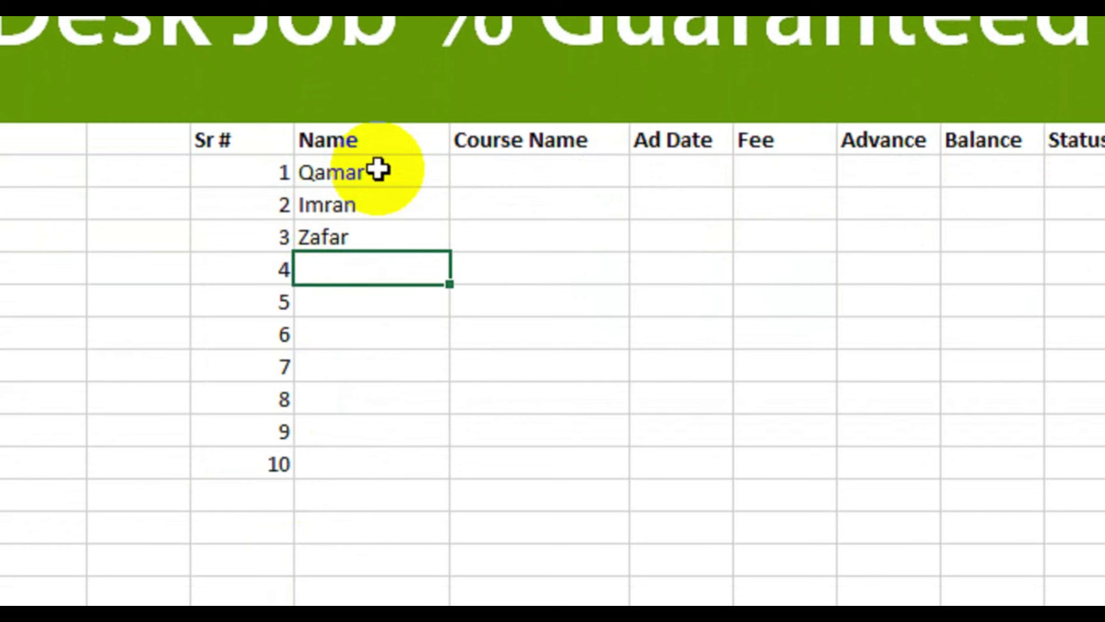
key(Return)
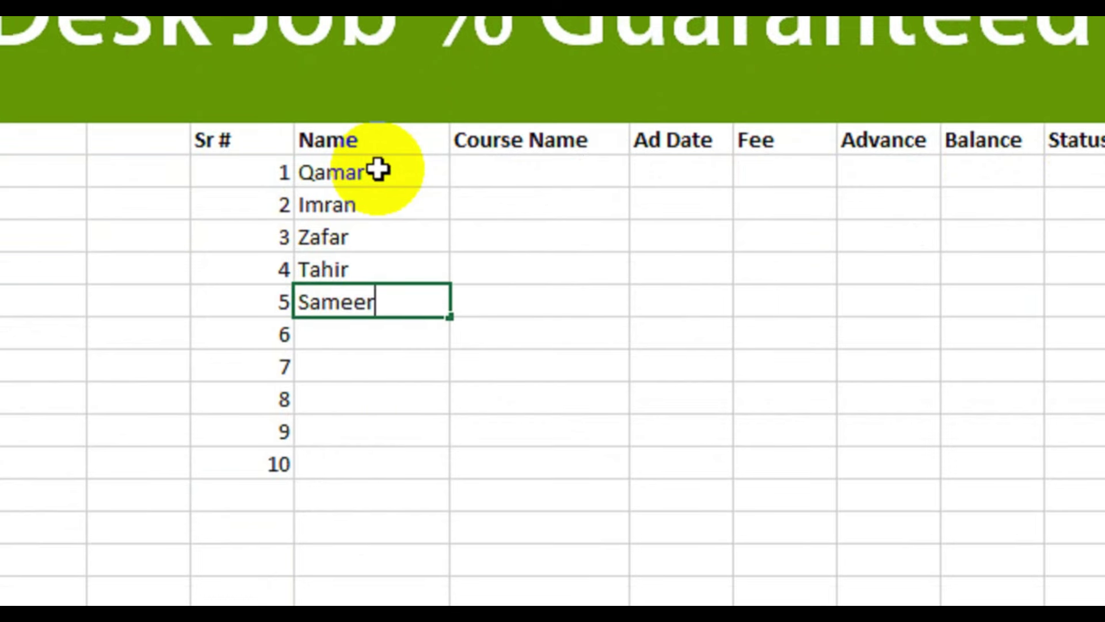
key(Return)
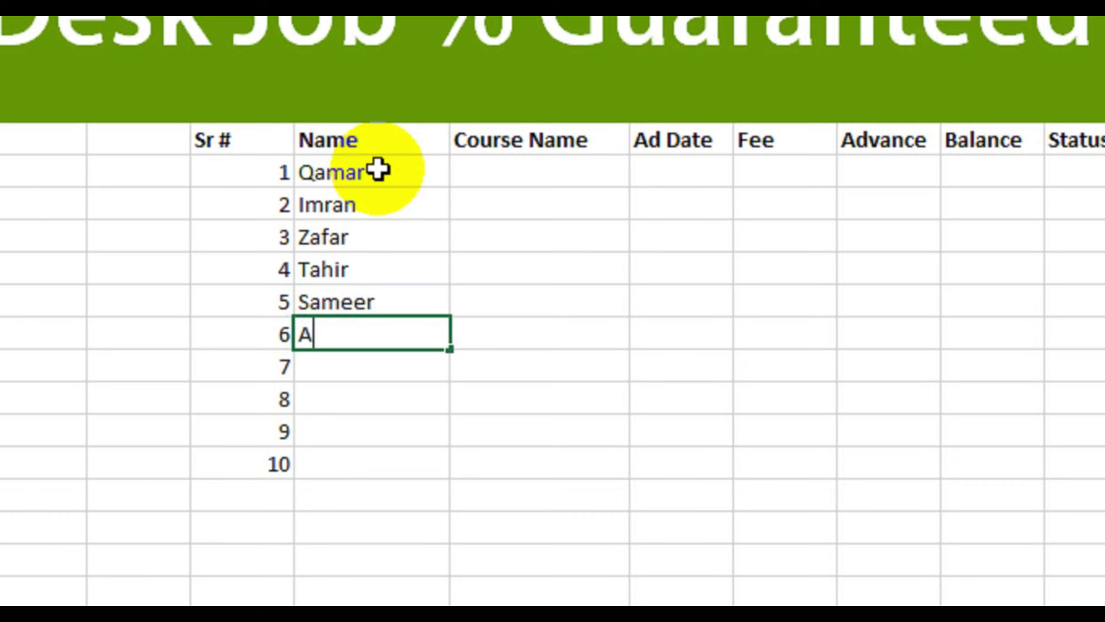
Enter student names in the remaining five Name cells
text(ed)
key(Return)
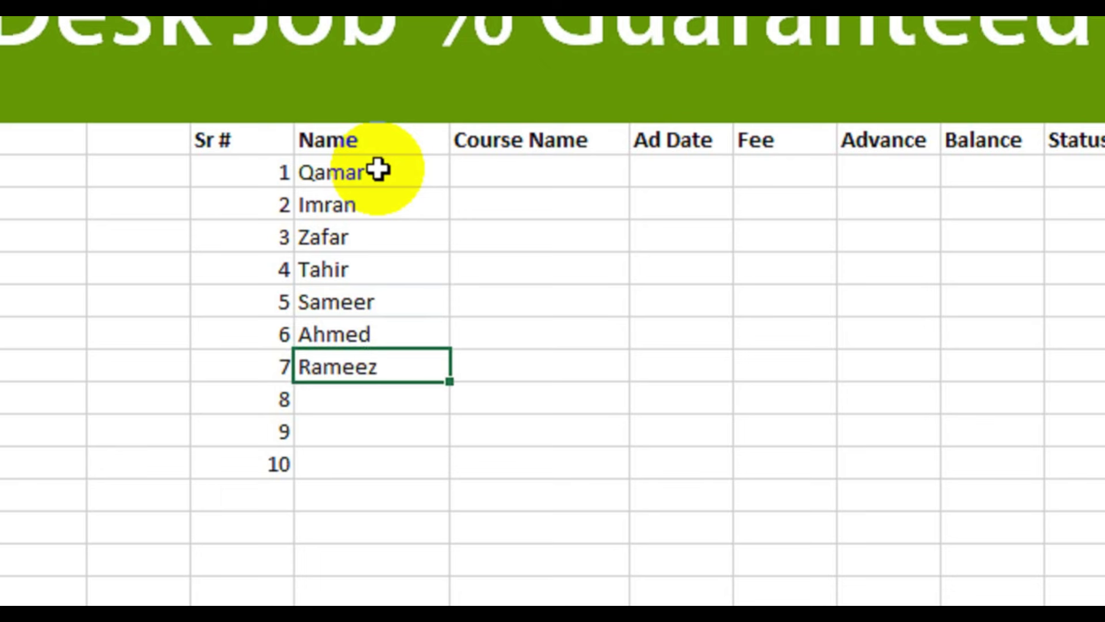
key(Return)
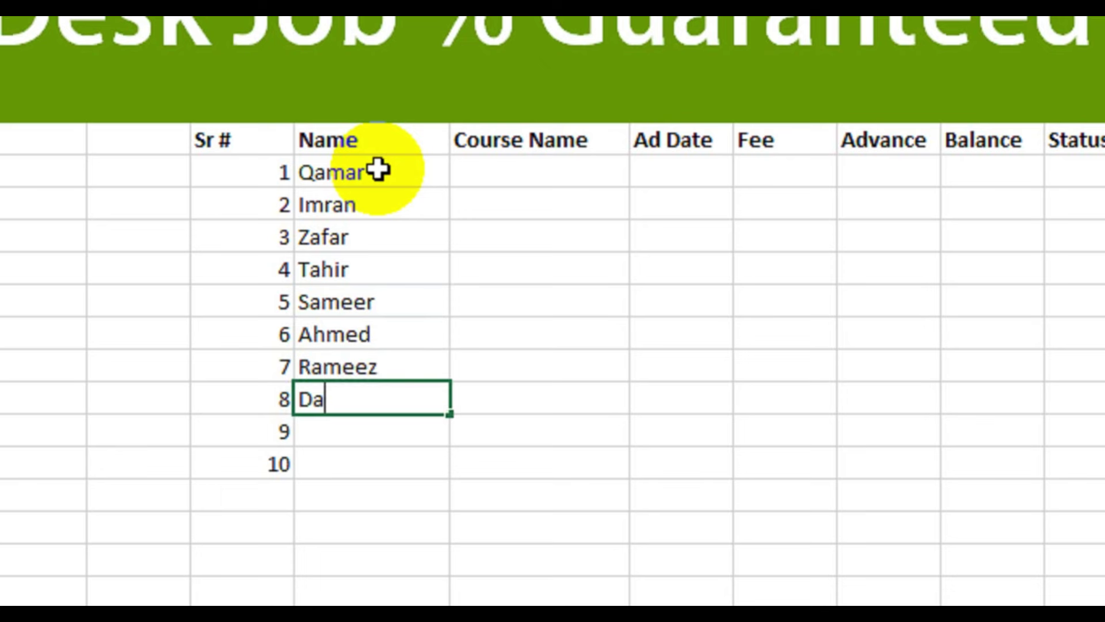
text(h)
key(Return)
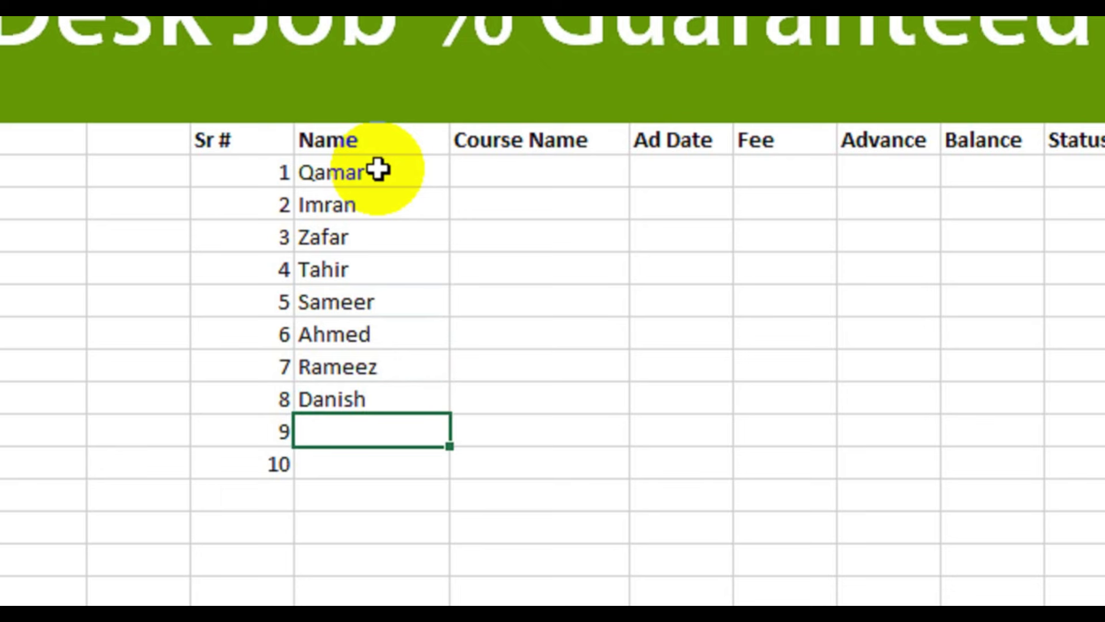
key(Return)
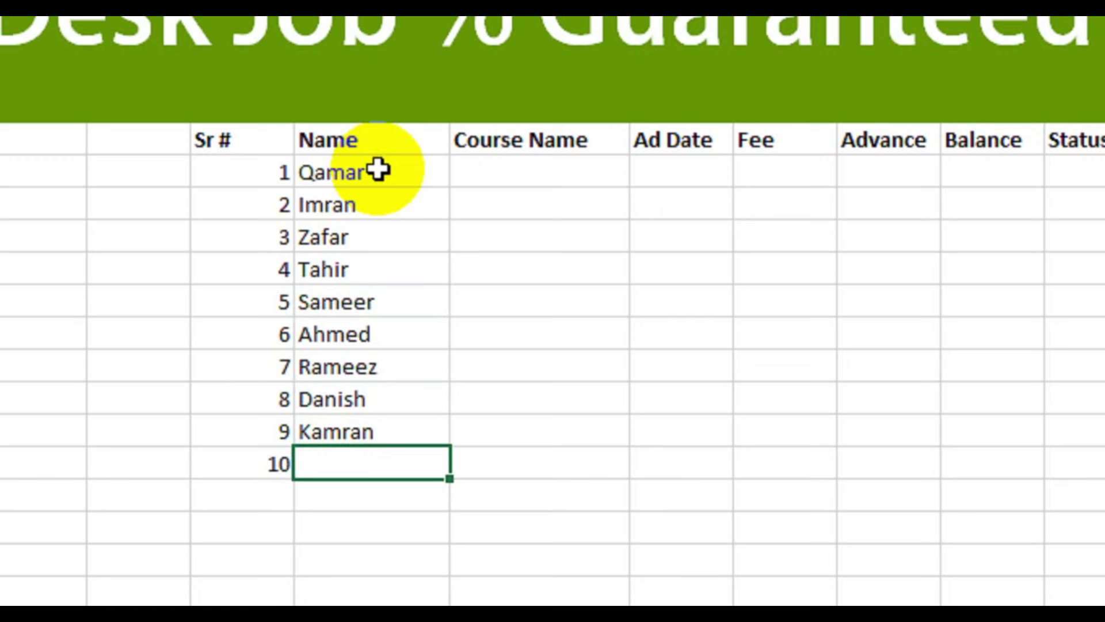
text(Salman)
key(Return)
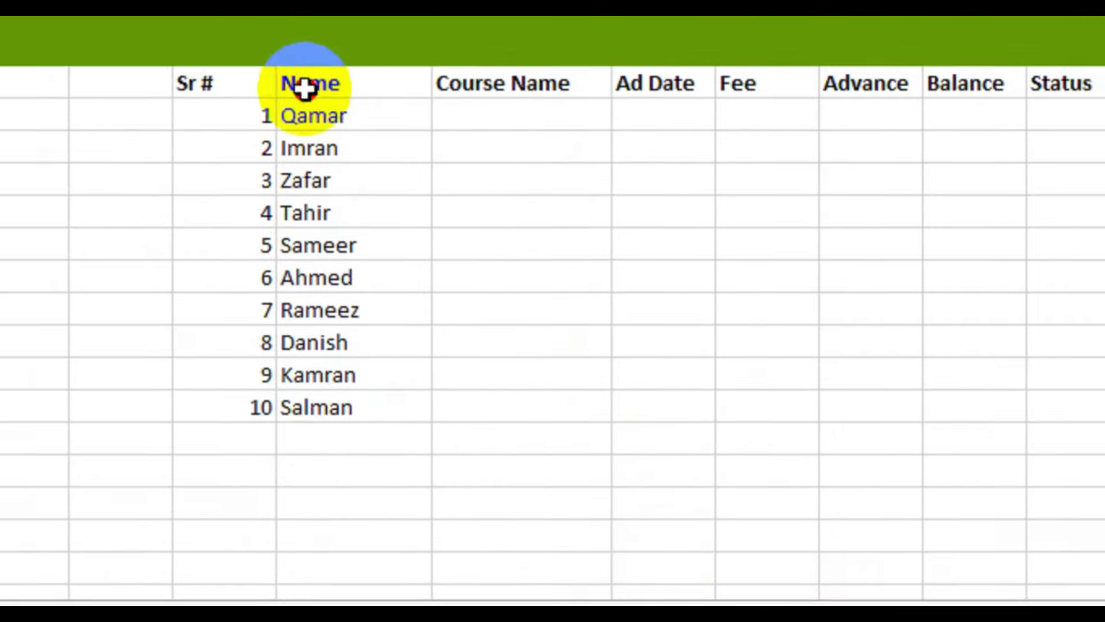
Add all borders to the register and fill its Sr # to Status header row red
click(253, 175)
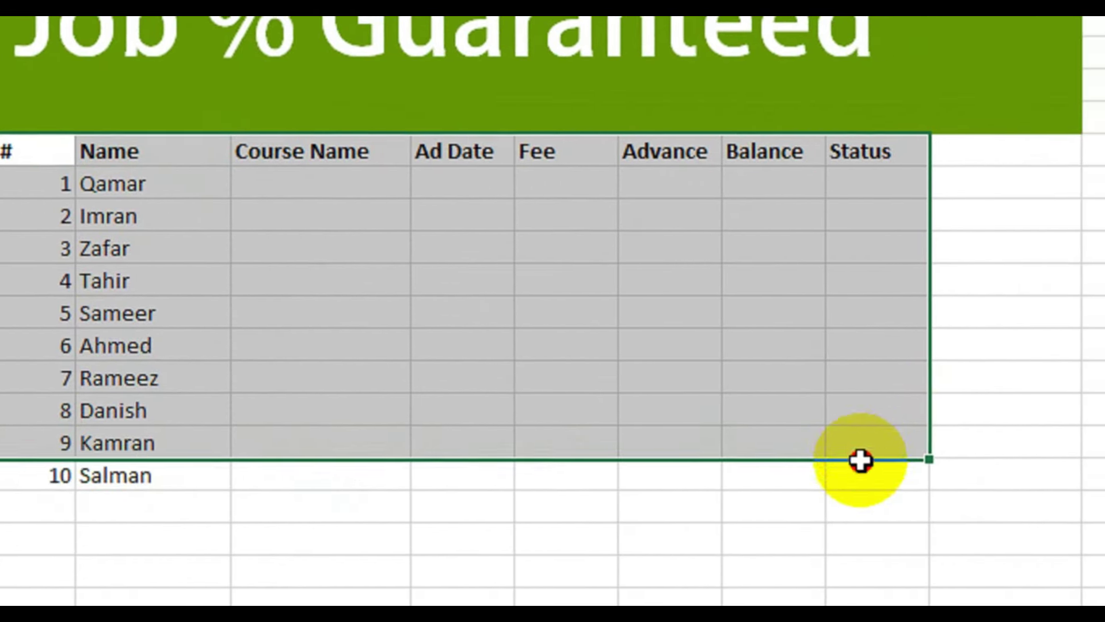
drag(248, 143, 886, 464)
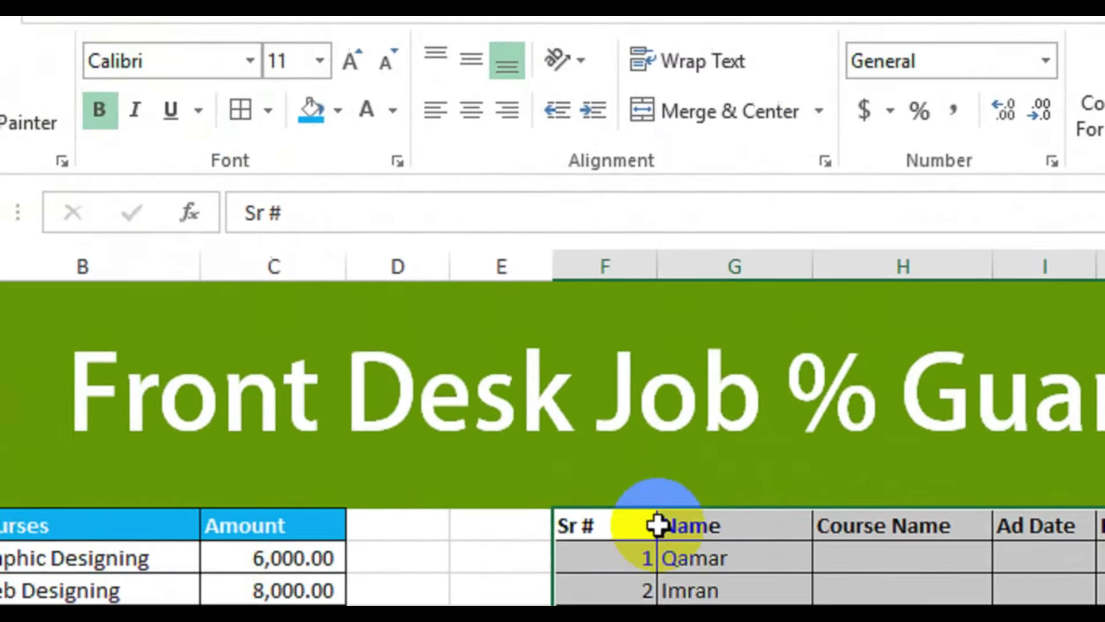
drag(658, 525, 783, 452)
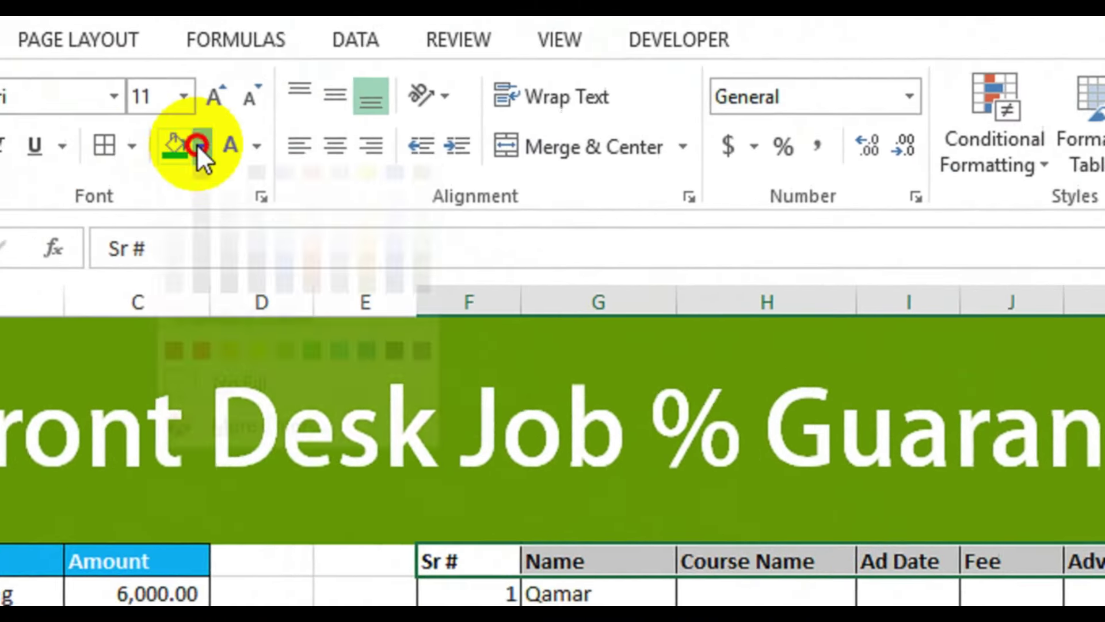
click(198, 151)
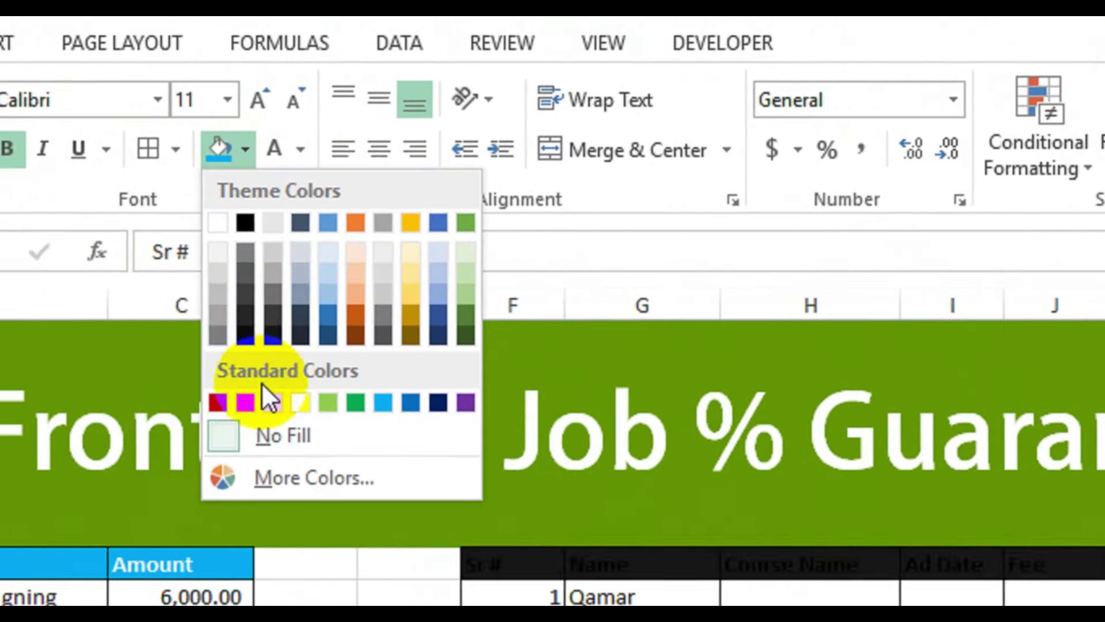
click(262, 396)
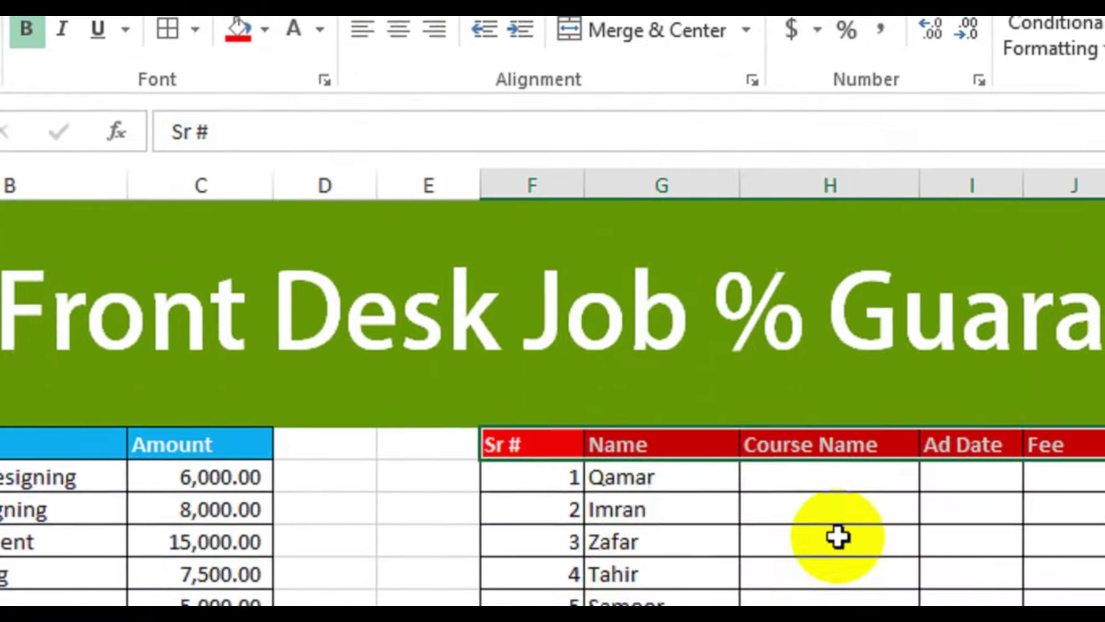
Restrict the ten Course Name cells to a List validation dropdown sourced from $B$9:$B$14
click(835, 481)
drag(829, 417, 825, 481)
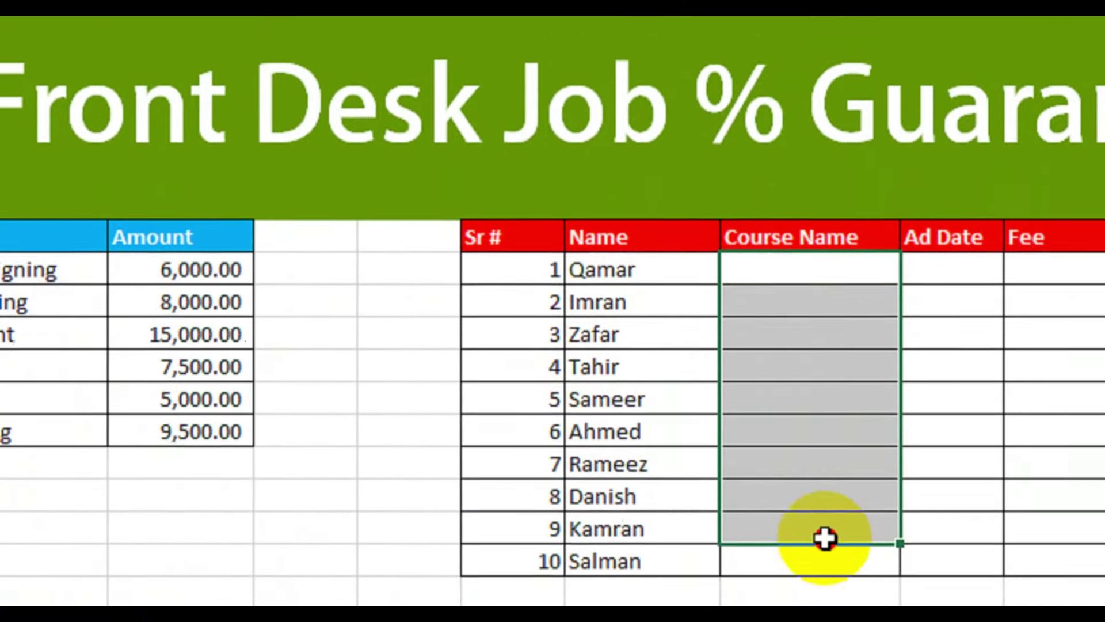
drag(824, 459, 800, 503)
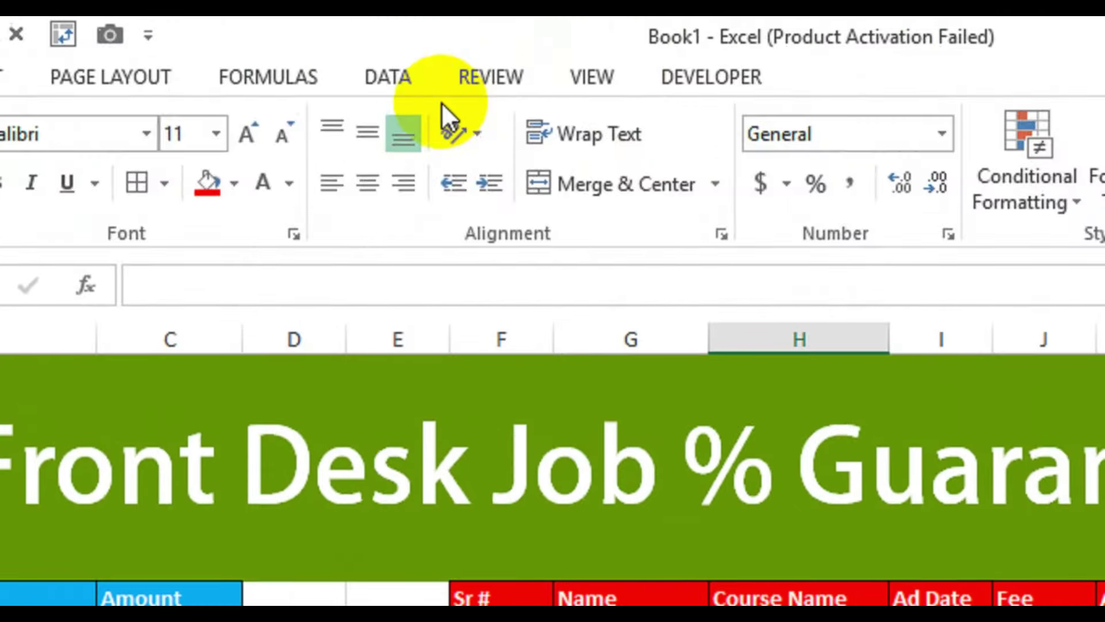
click(420, 75)
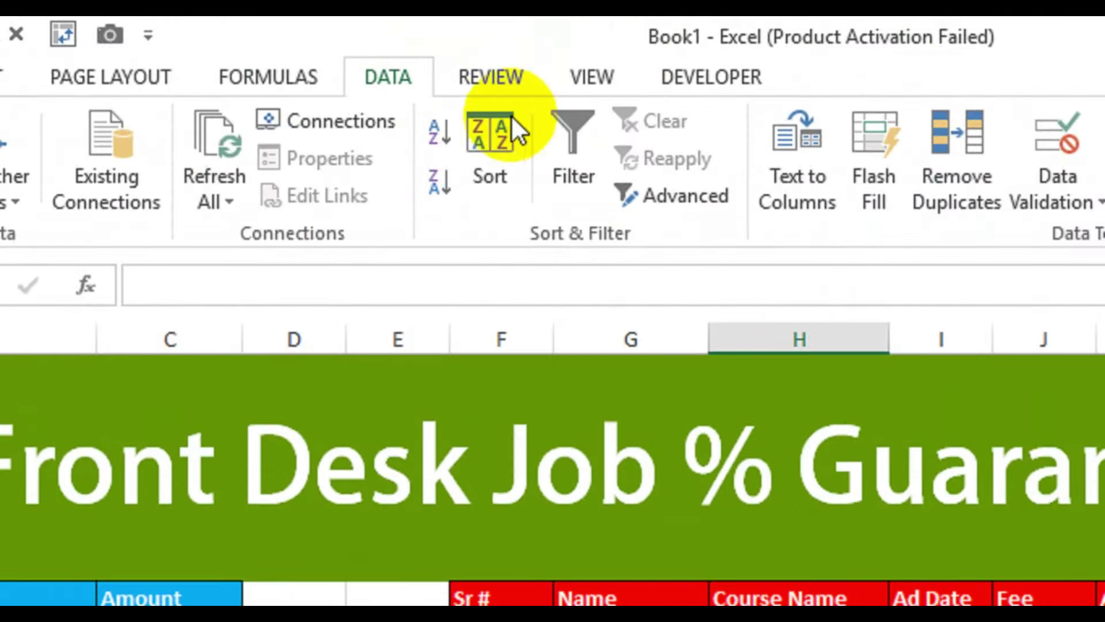
click(948, 195)
click(852, 245)
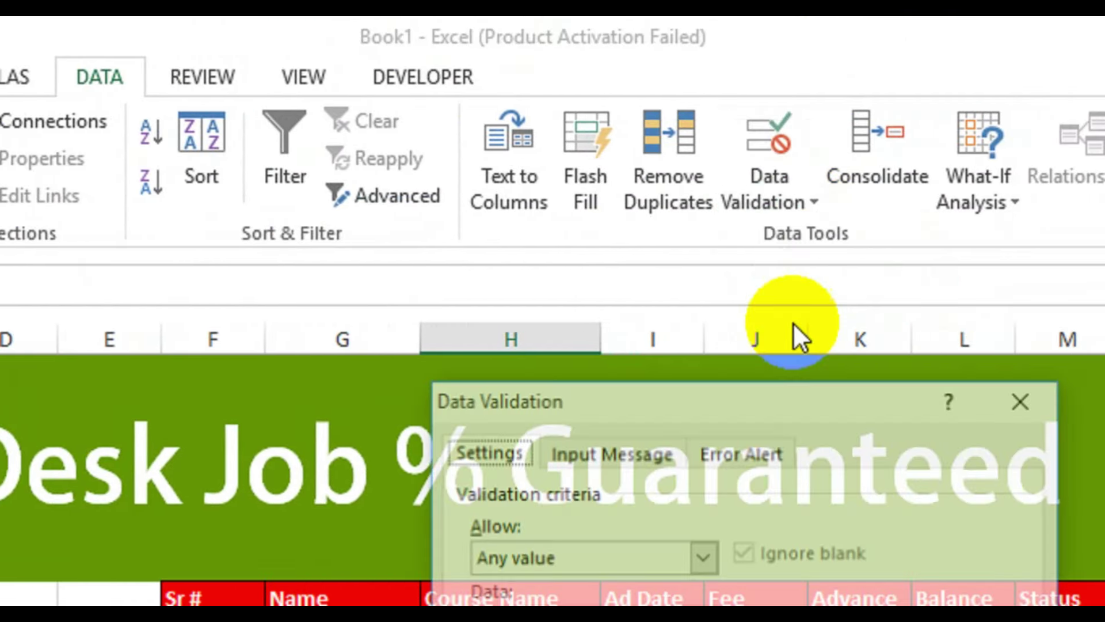
click(633, 442)
click(602, 533)
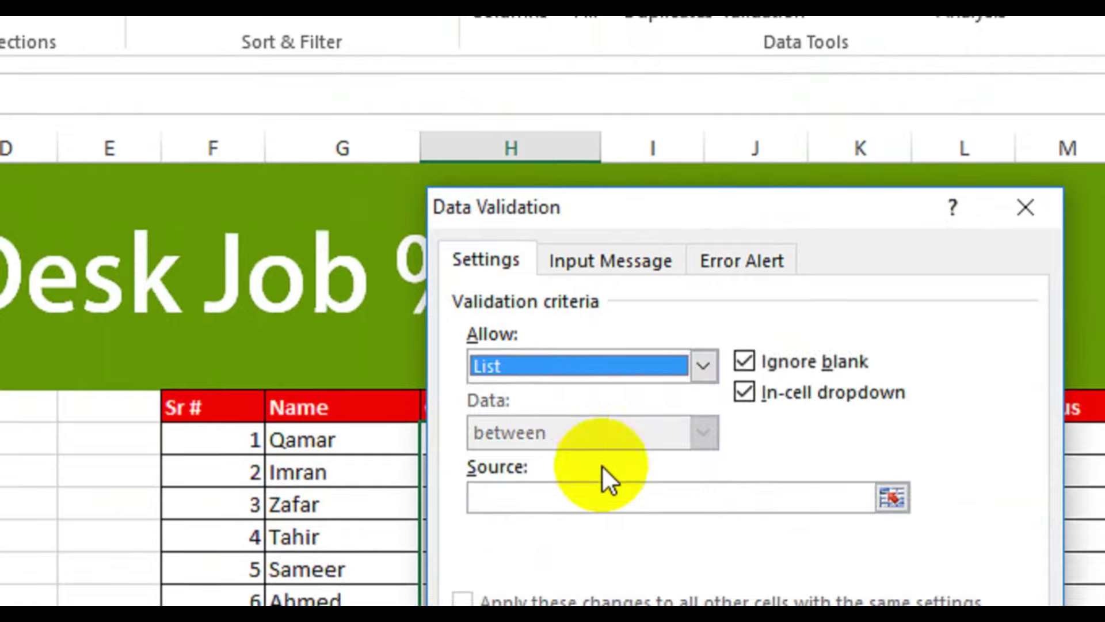
click(540, 484)
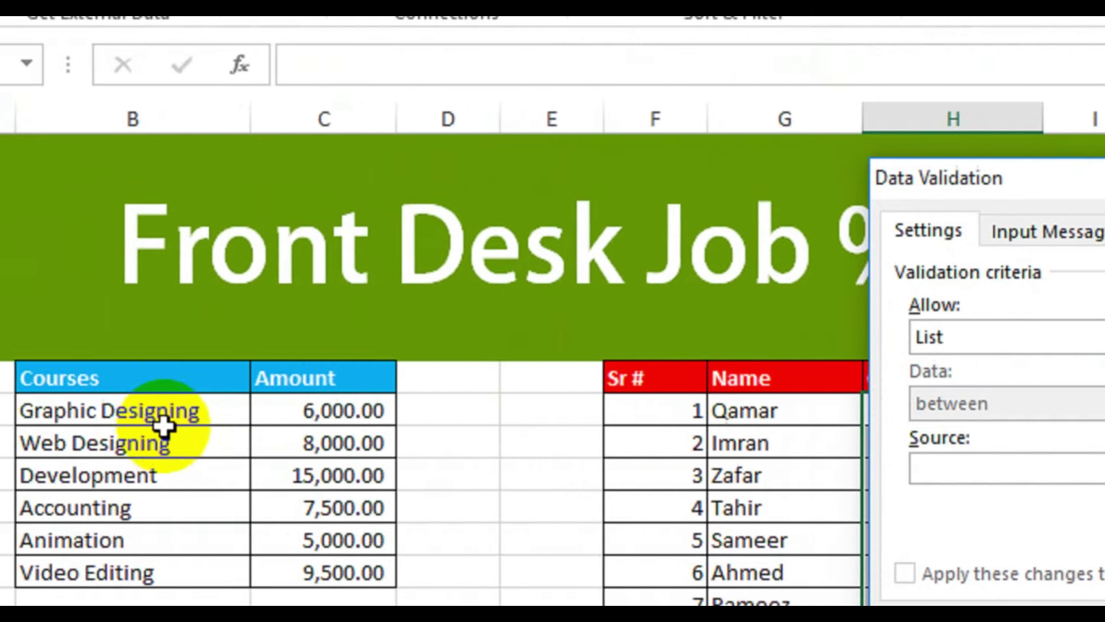
click(240, 408)
drag(240, 408, 242, 571)
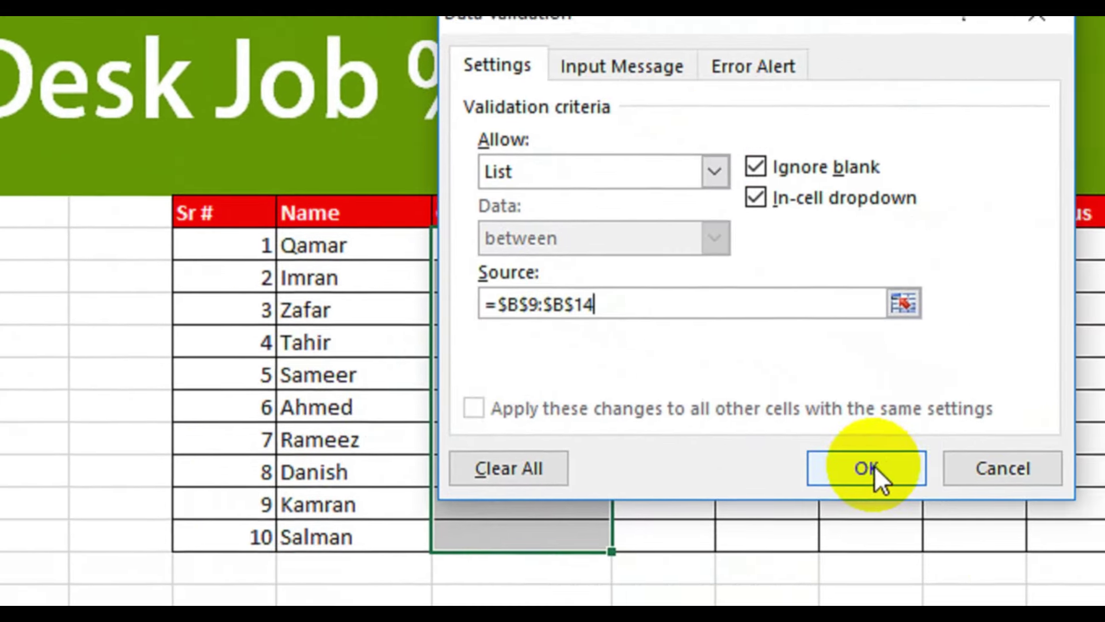
click(874, 468)
click(568, 236)
Widen column H and set the first student's course to Graphic Designing
click(612, 240)
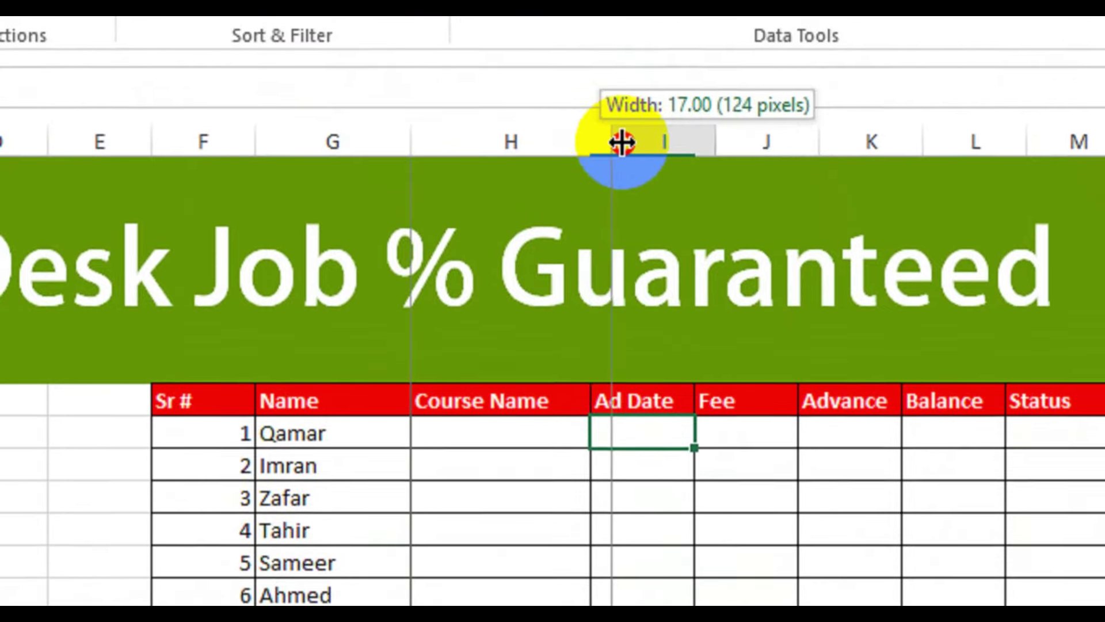
drag(600, 85, 628, 85)
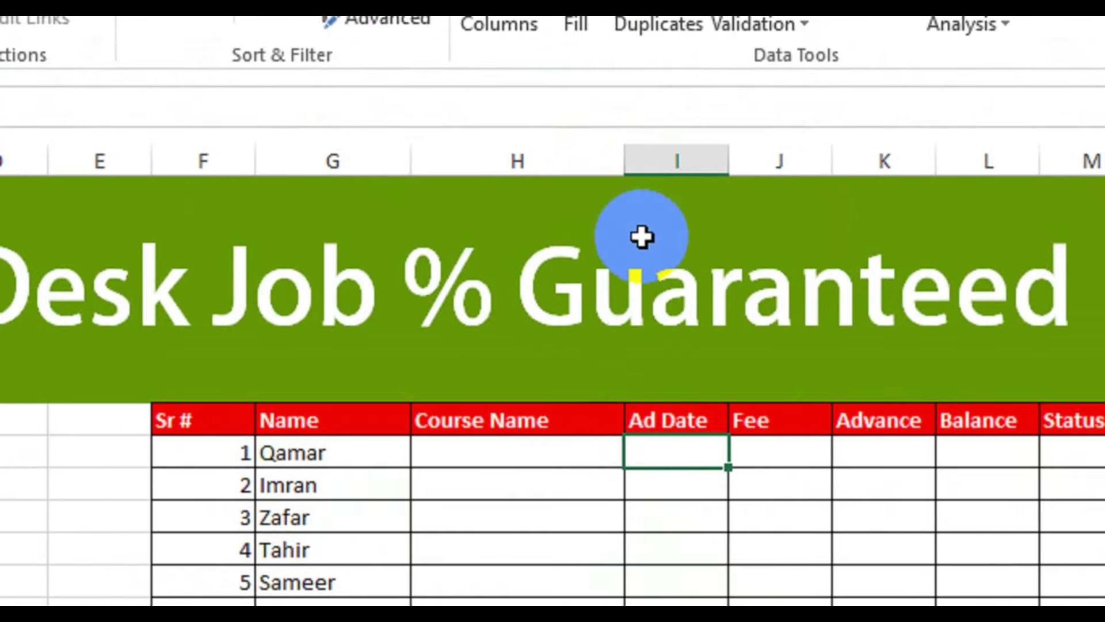
click(538, 452)
click(636, 452)
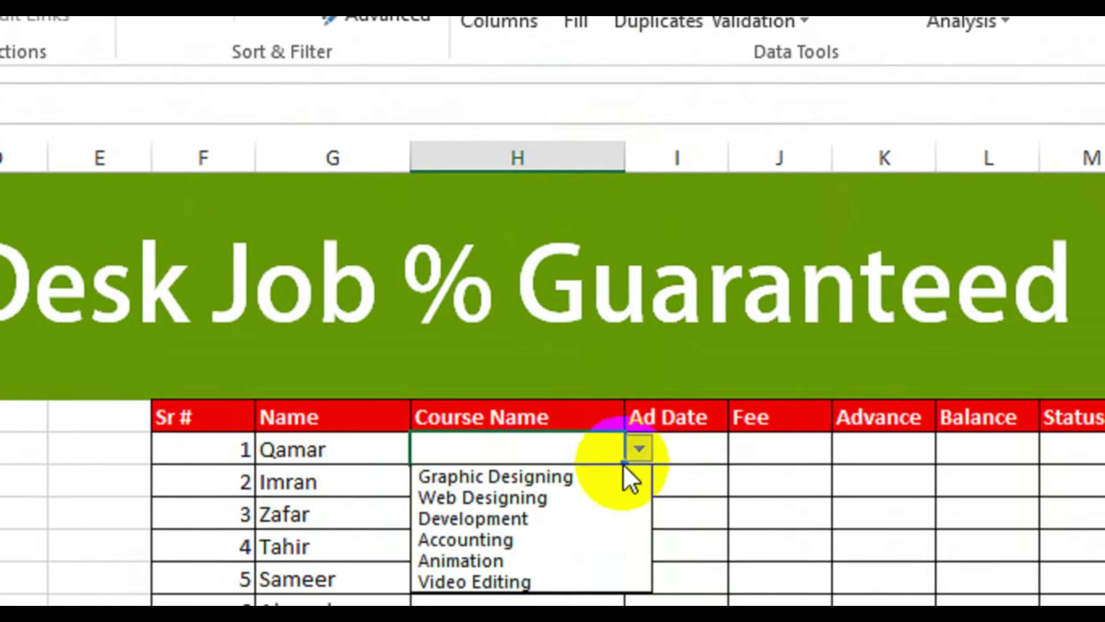
click(592, 428)
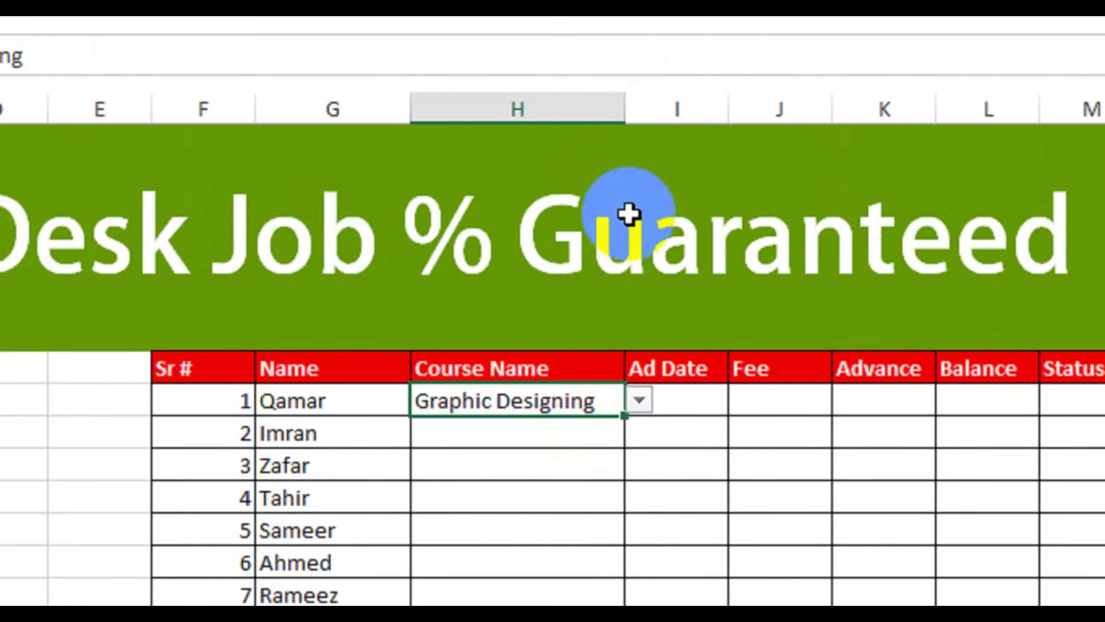
drag(626, 148, 636, 148)
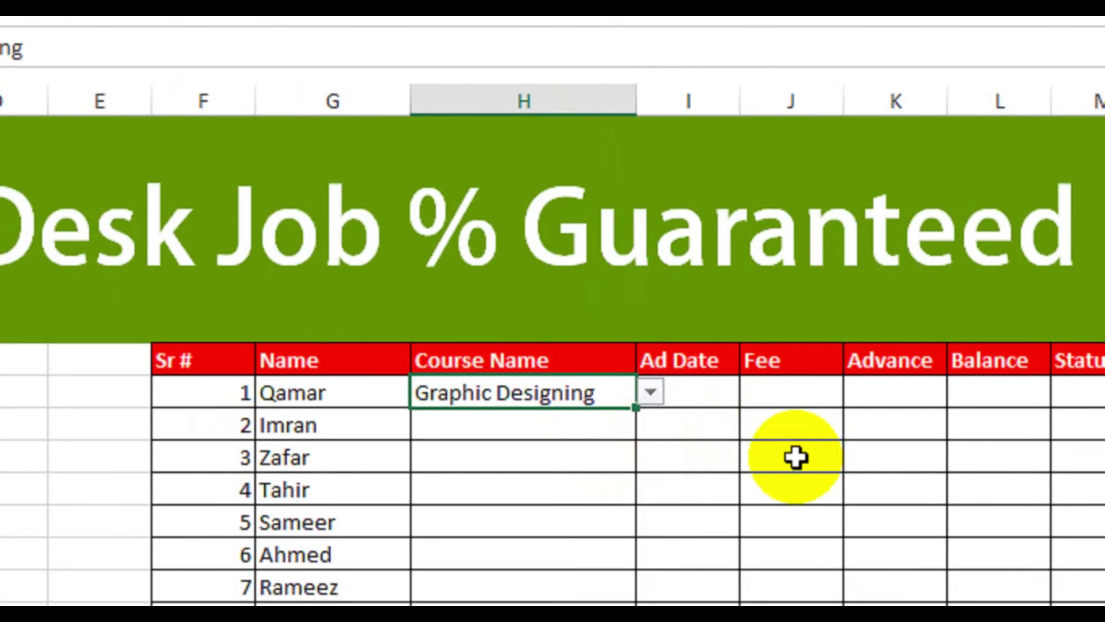
click(651, 392)
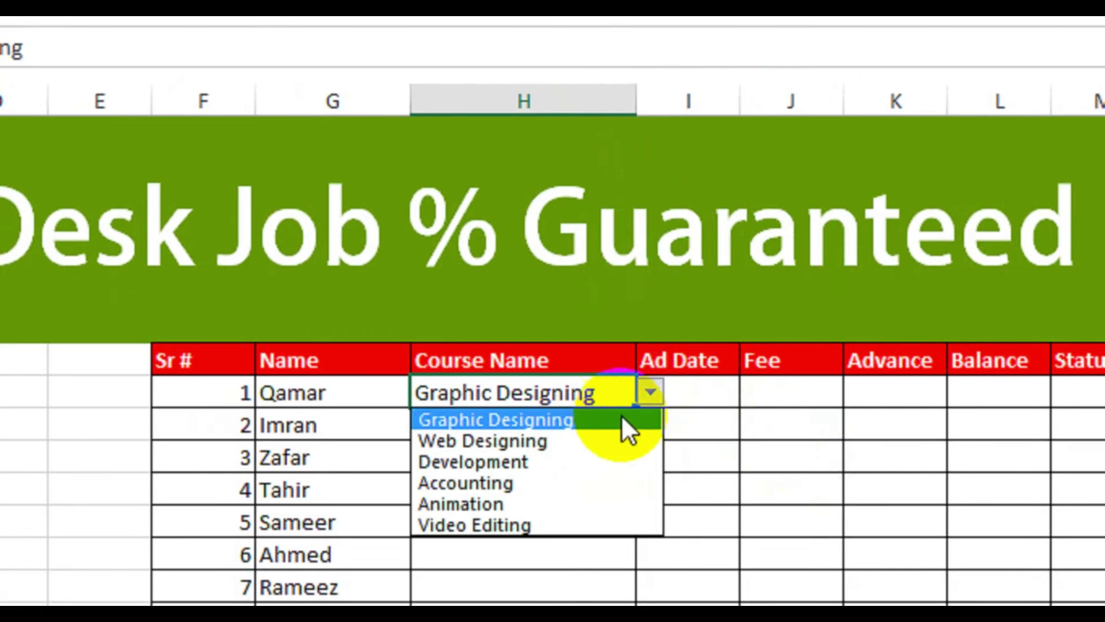
click(710, 431)
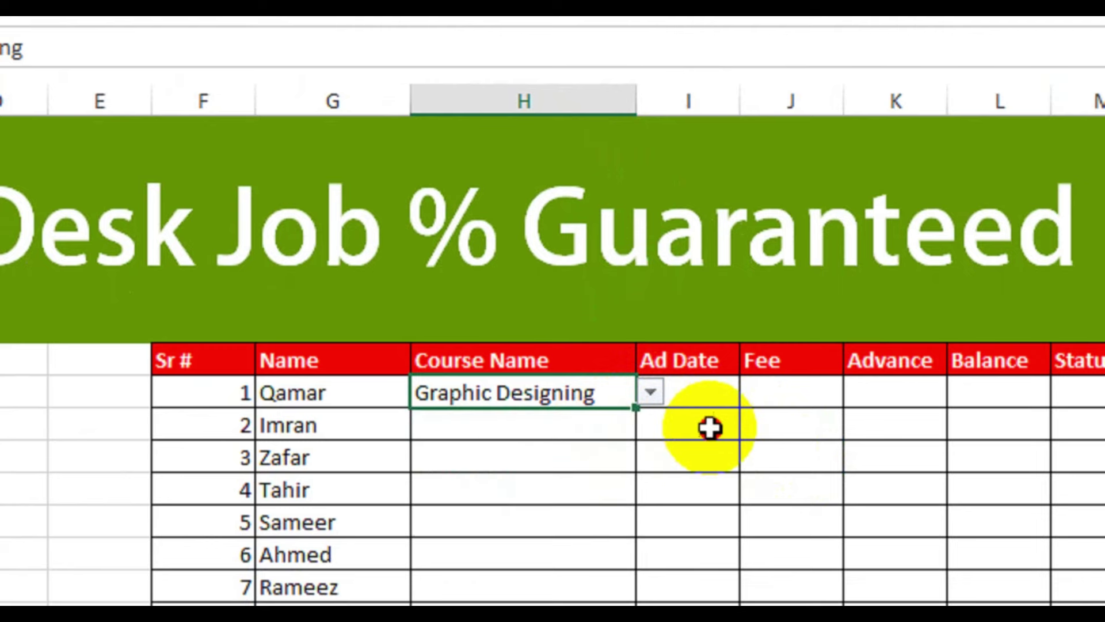
Assign students 2–5 Animation, Web Designing, Animation and Development from the course dropdown
click(628, 420)
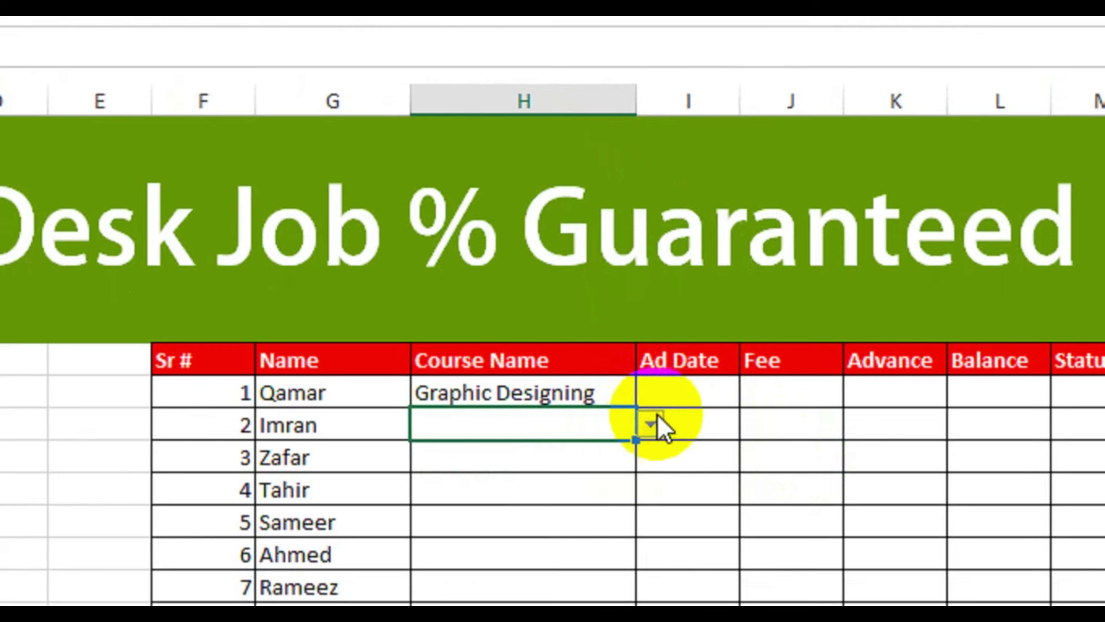
click(650, 425)
click(596, 491)
click(590, 414)
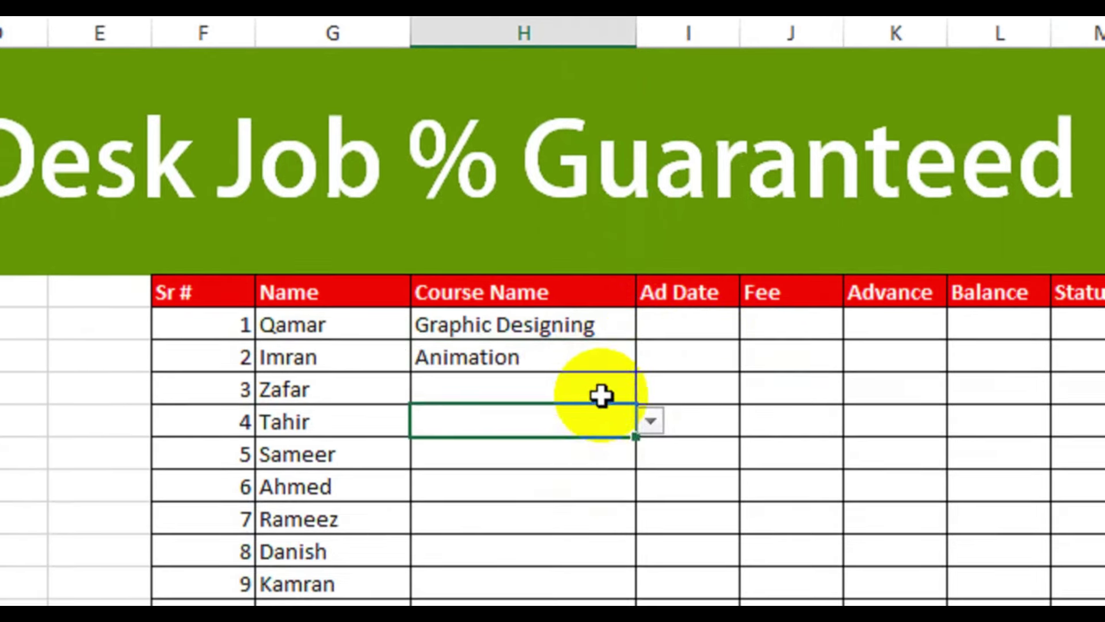
click(601, 395)
click(645, 395)
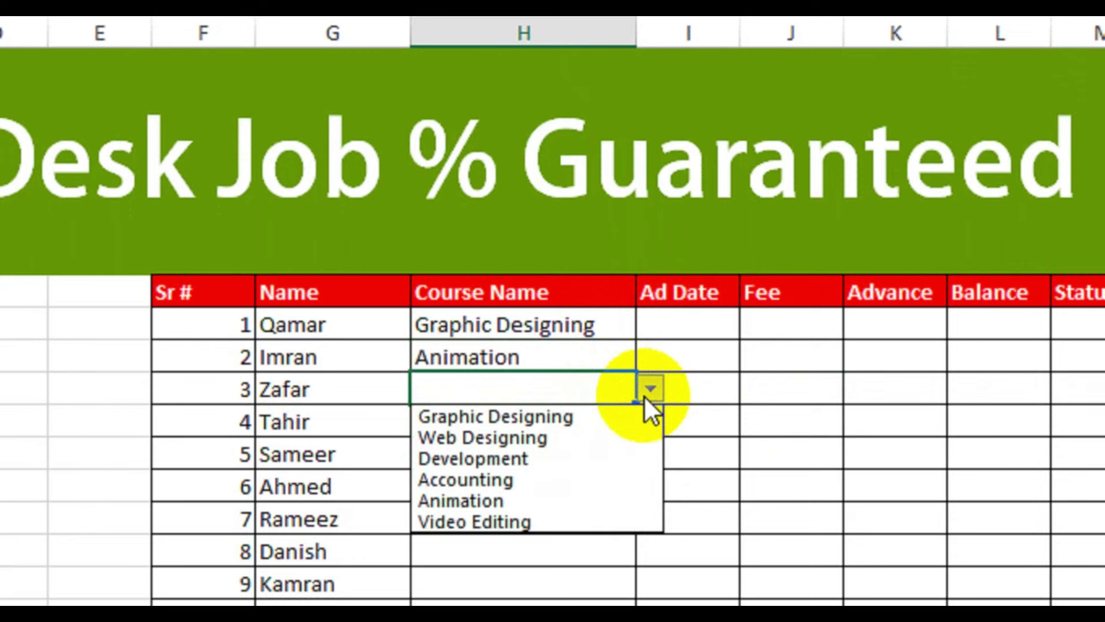
click(603, 437)
click(599, 414)
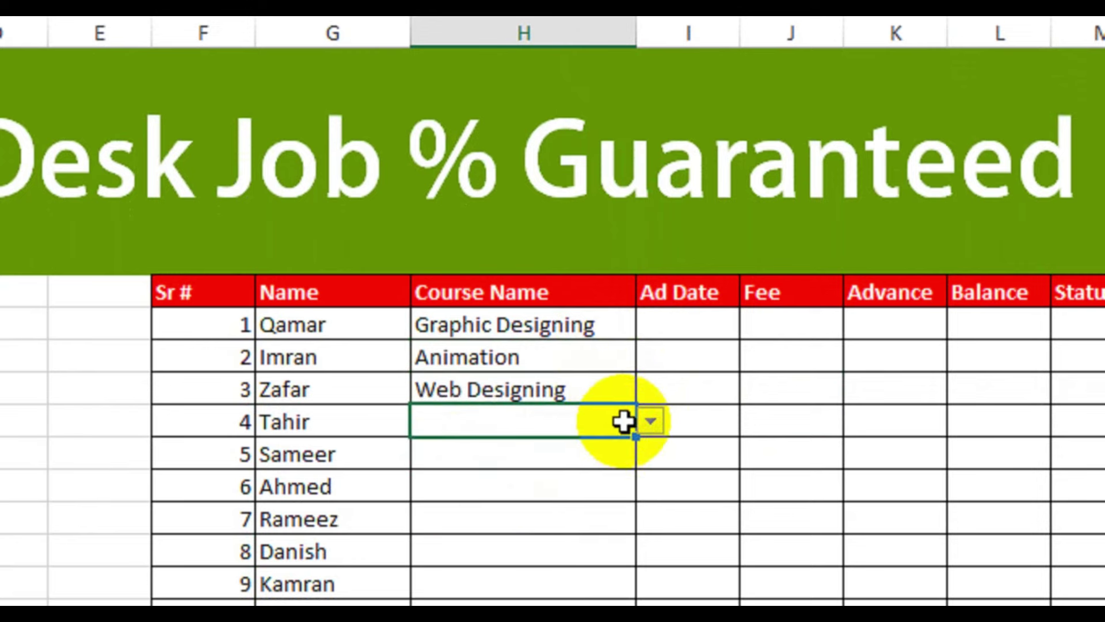
click(651, 423)
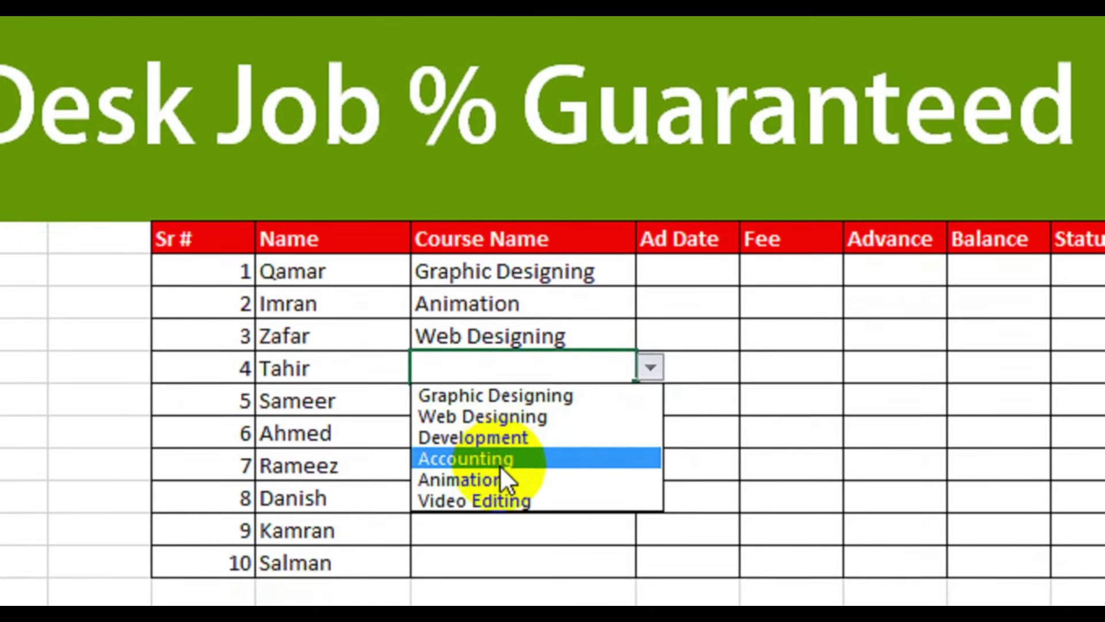
click(499, 511)
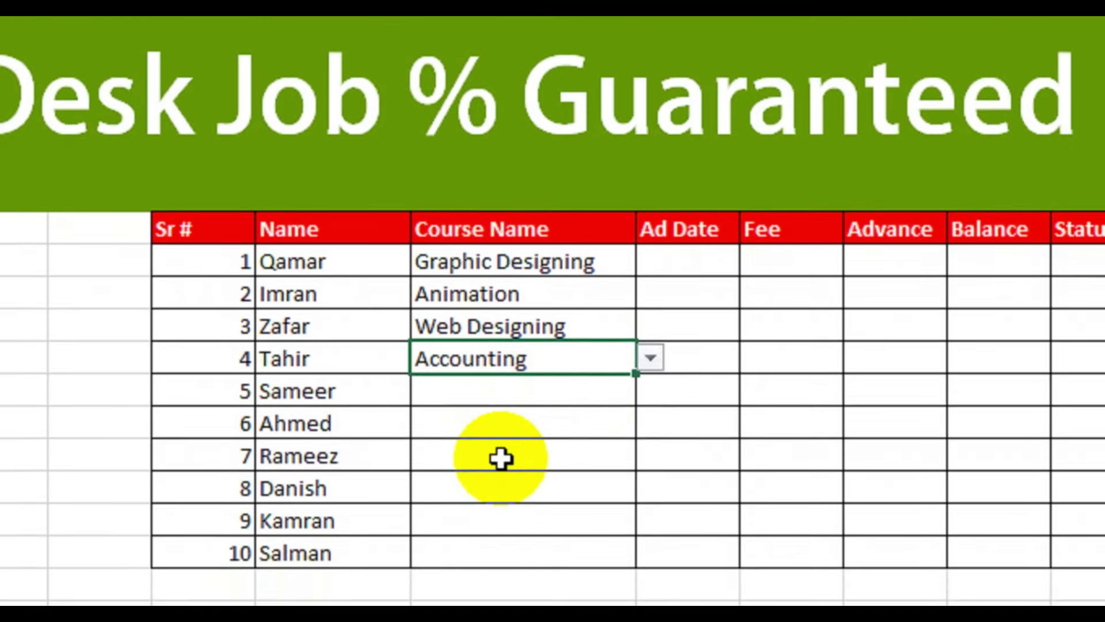
click(651, 358)
click(555, 468)
click(578, 375)
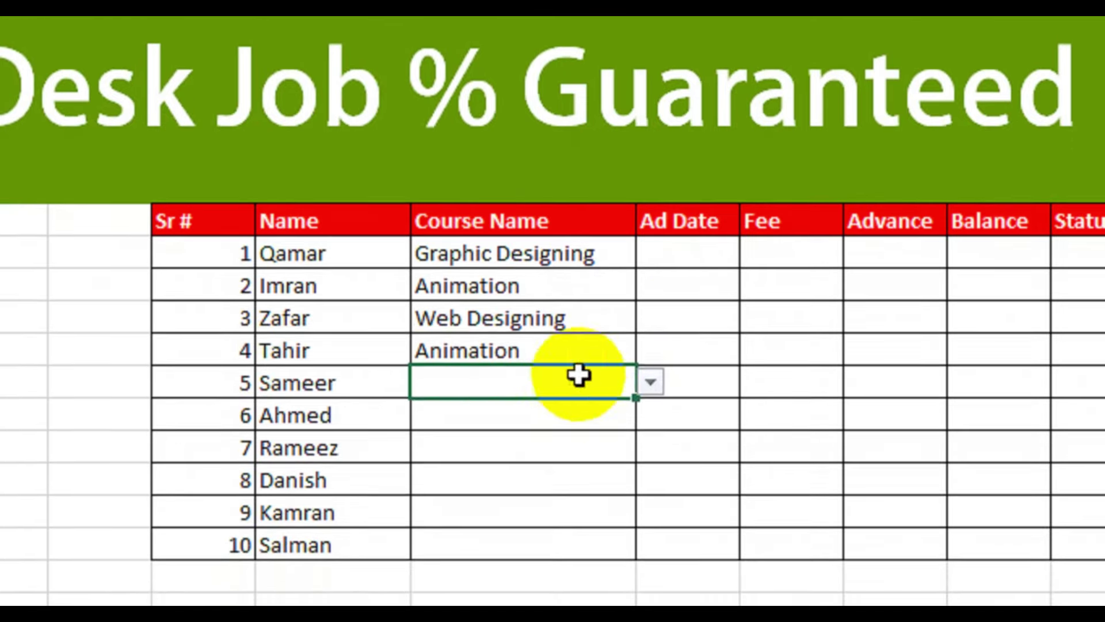
click(650, 381)
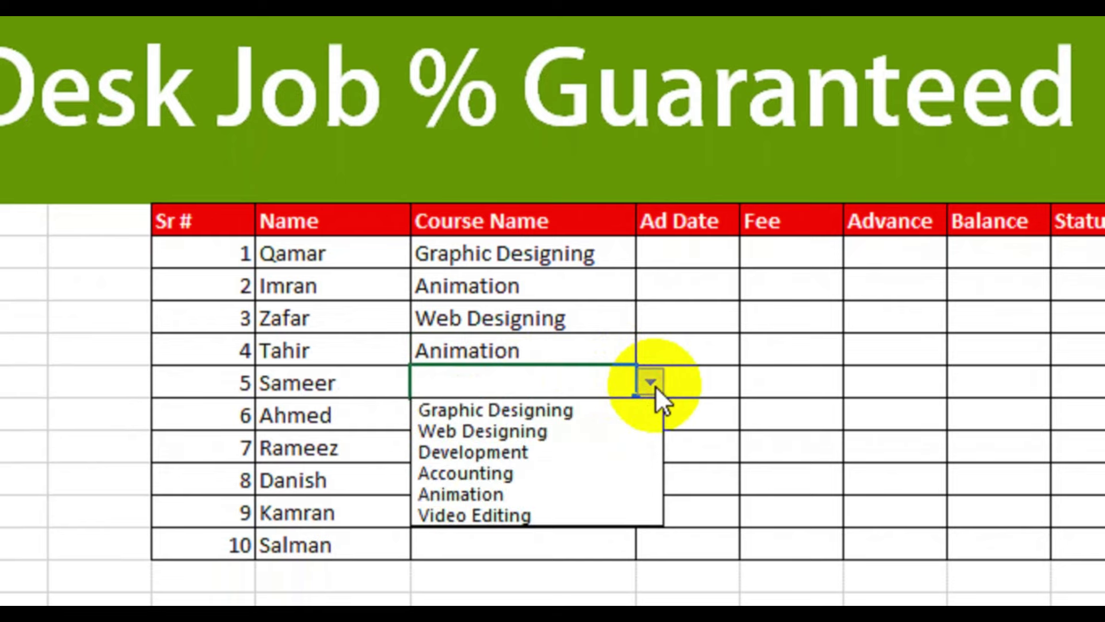
click(530, 451)
Assign students 6–10 Graphic Designing, Graphic Designing, Video Editing, Accounting and Web Designing
click(611, 413)
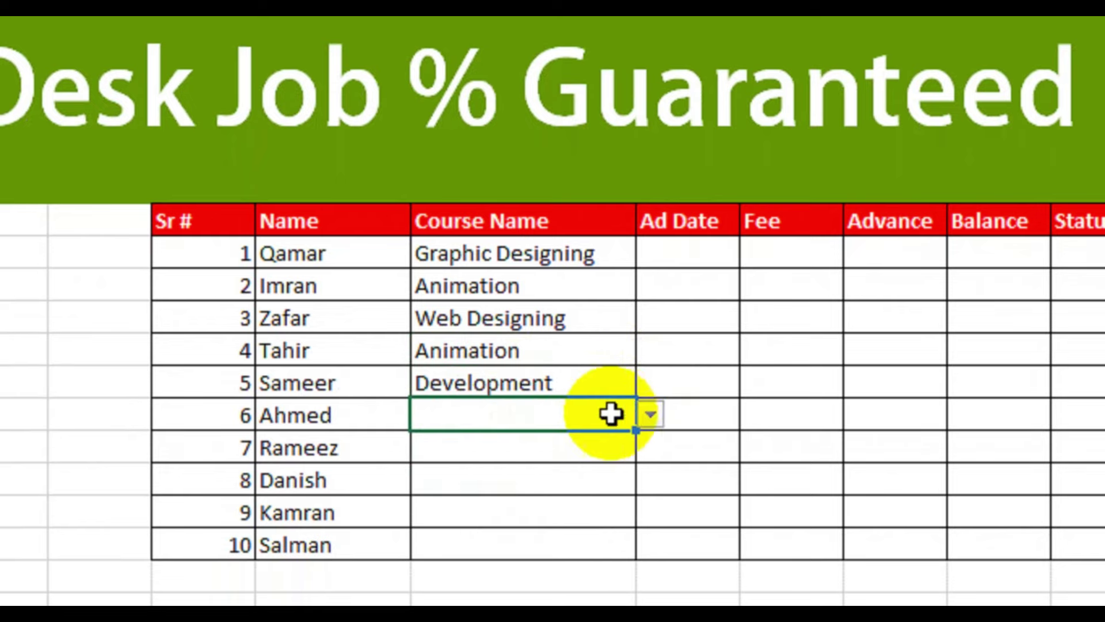
click(664, 415)
click(600, 418)
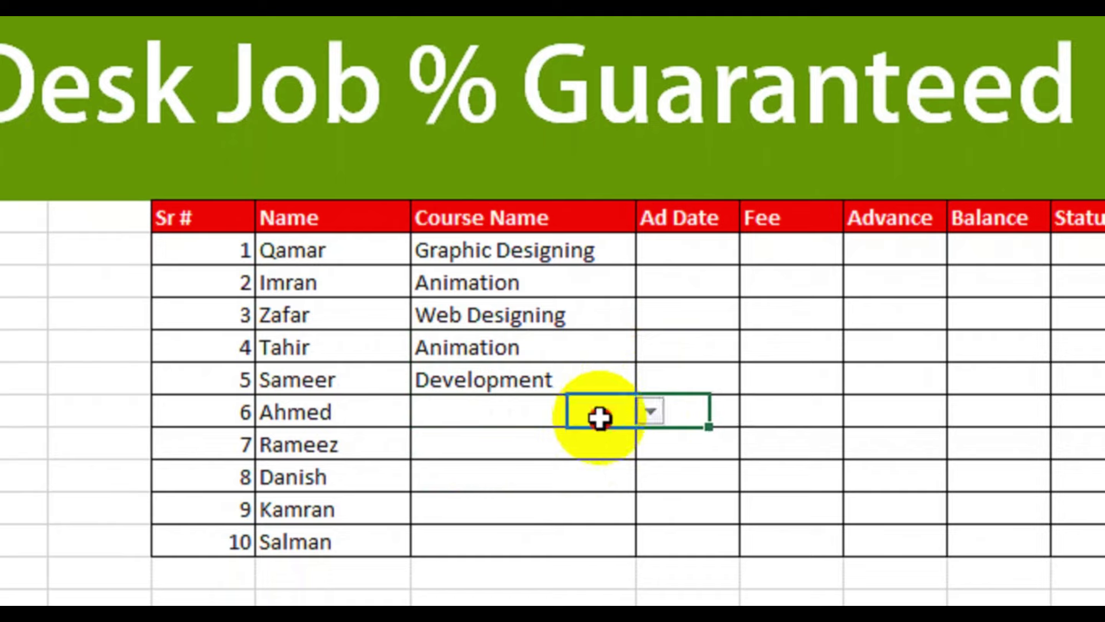
click(648, 413)
click(588, 433)
click(590, 439)
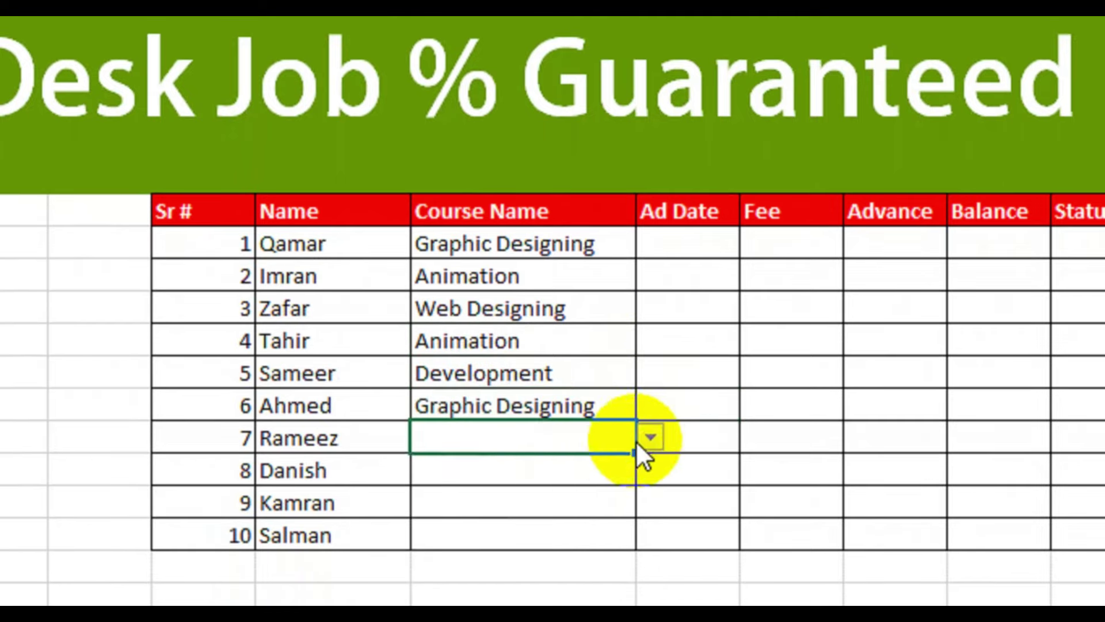
click(646, 443)
click(618, 459)
click(630, 459)
click(642, 456)
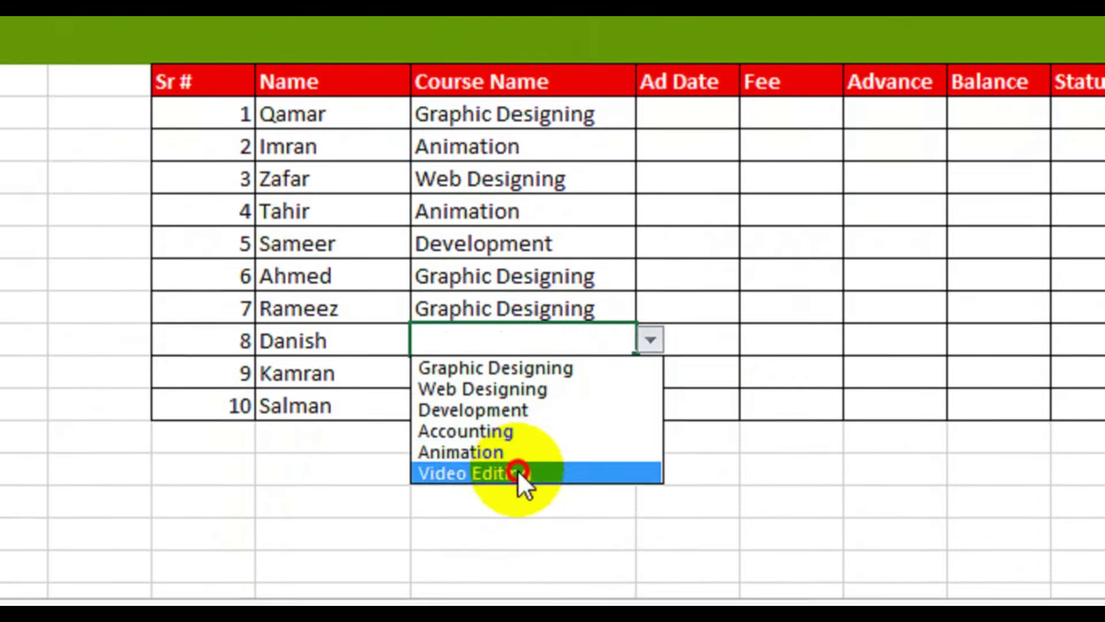
click(524, 473)
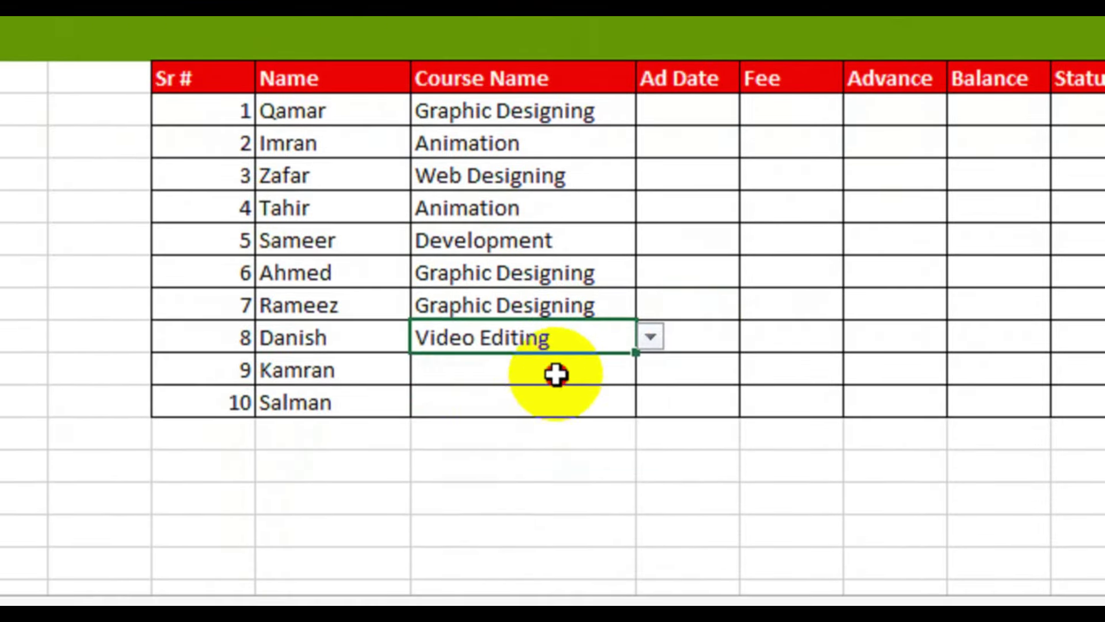
click(555, 375)
click(650, 370)
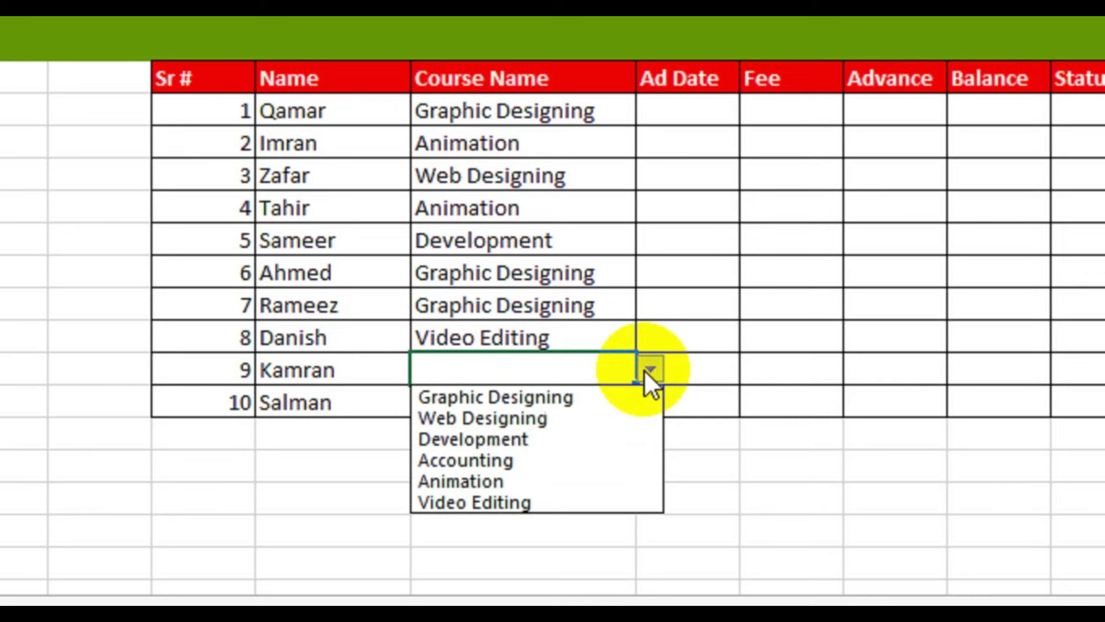
click(527, 460)
click(528, 397)
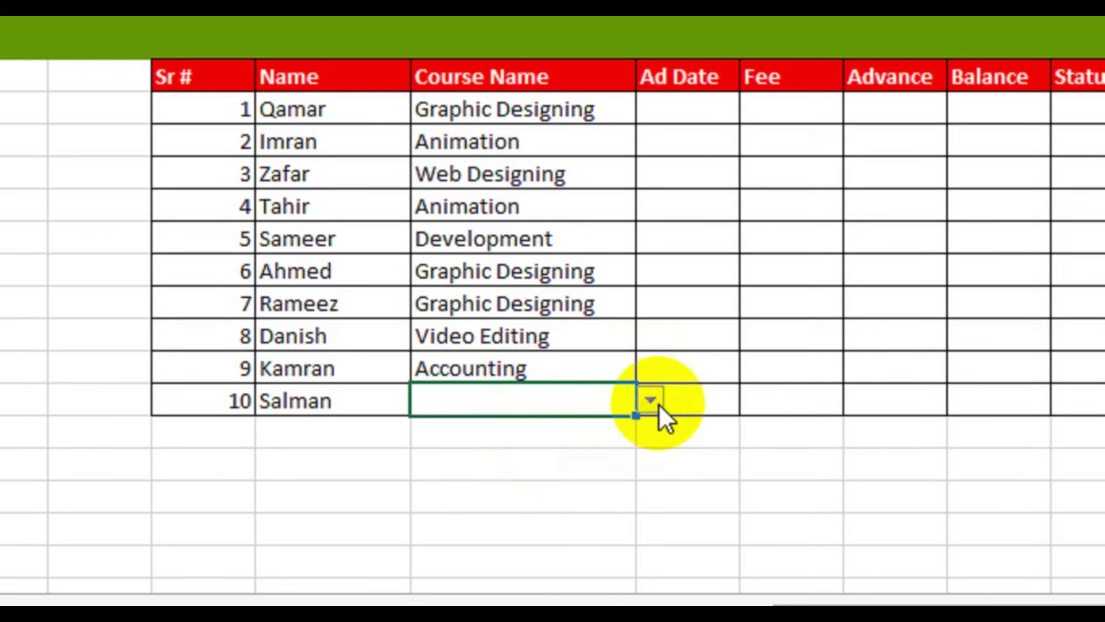
click(658, 403)
click(575, 449)
click(552, 342)
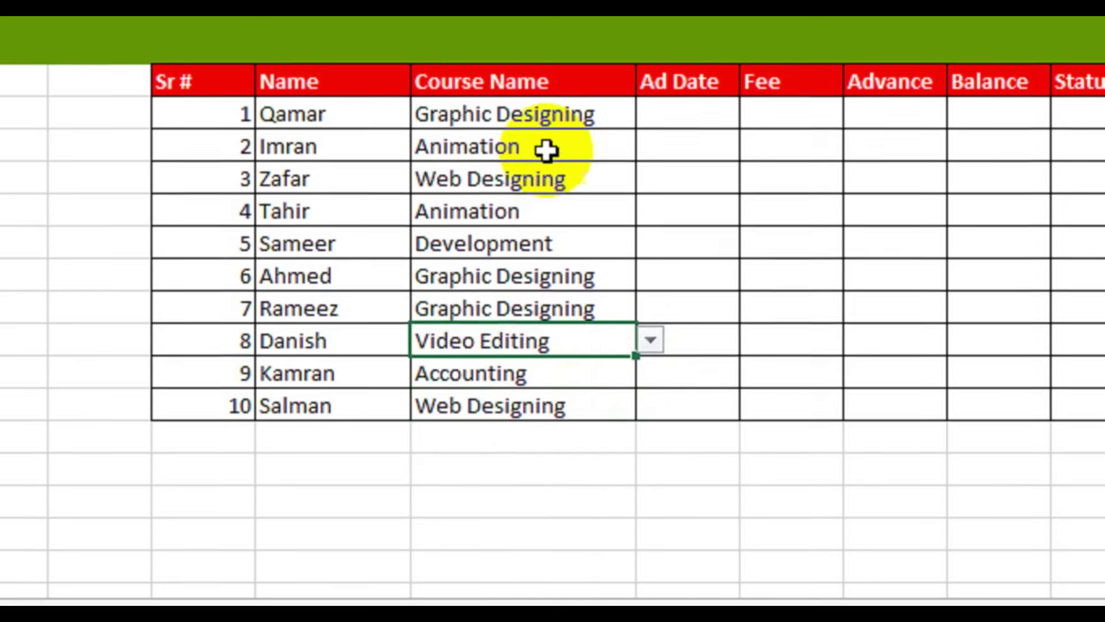
drag(546, 116, 490, 403)
click(721, 115)
text(5-Jan-20)
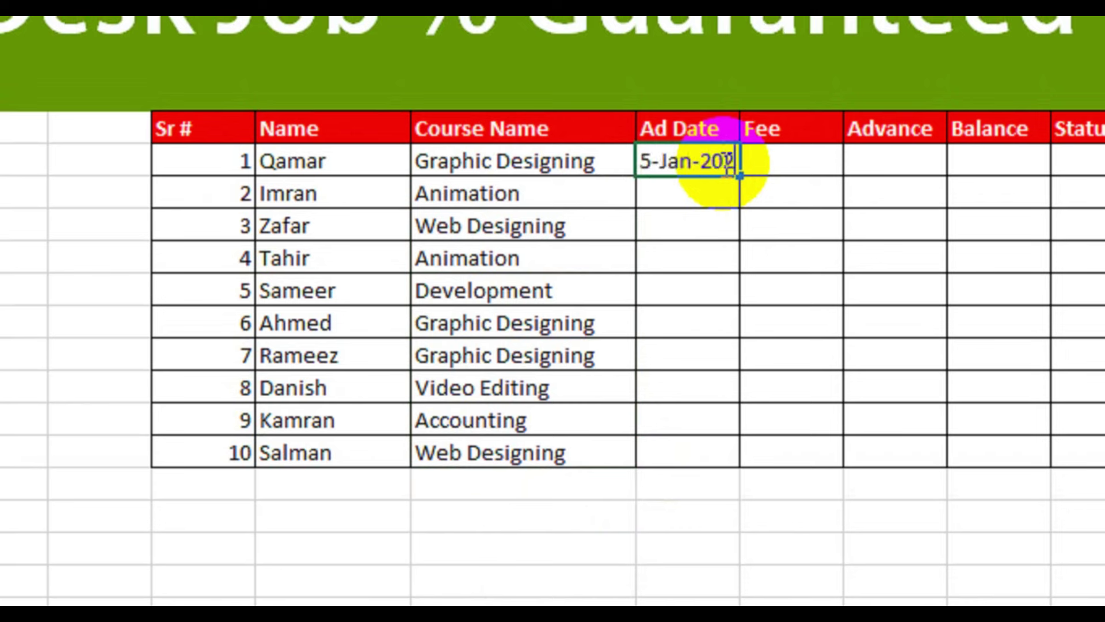
Enter 05-Jan-22 and autofill the Ad Date column down to 14-Jan-22 in row 10
key(Return)
click(722, 163)
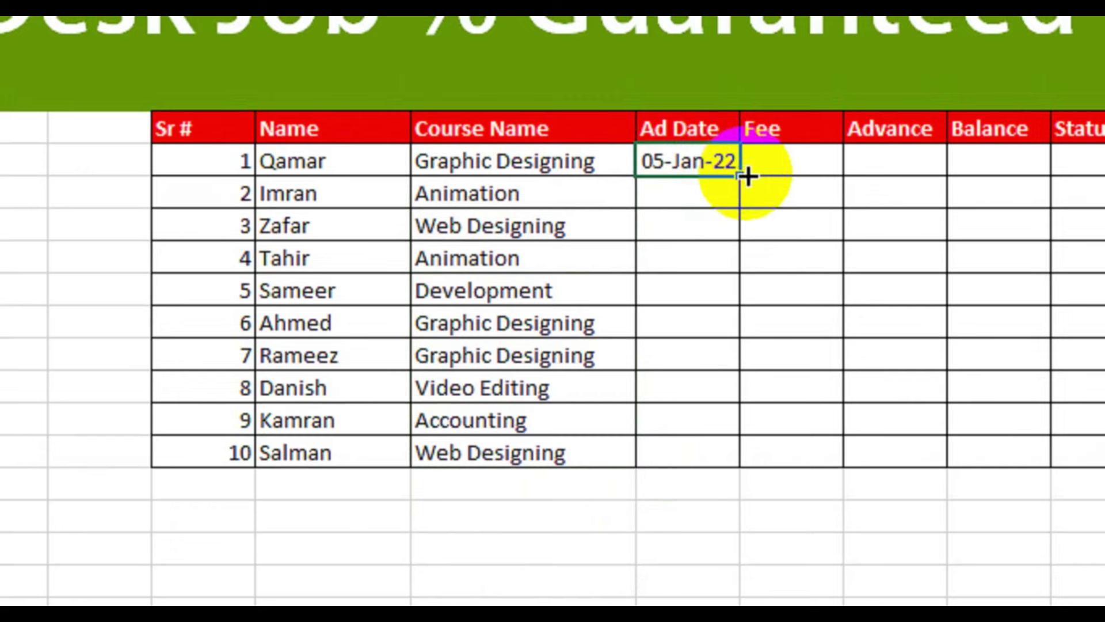
drag(742, 173, 731, 463)
click(801, 163)
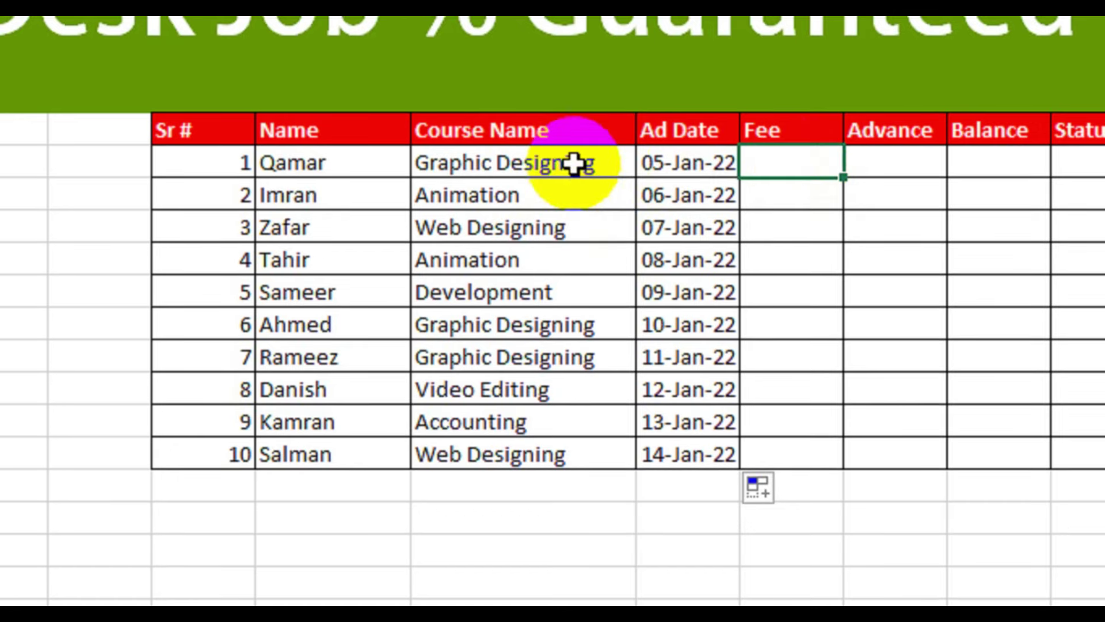
Confirm the first student's course remains Graphic Designing
click(612, 161)
click(650, 166)
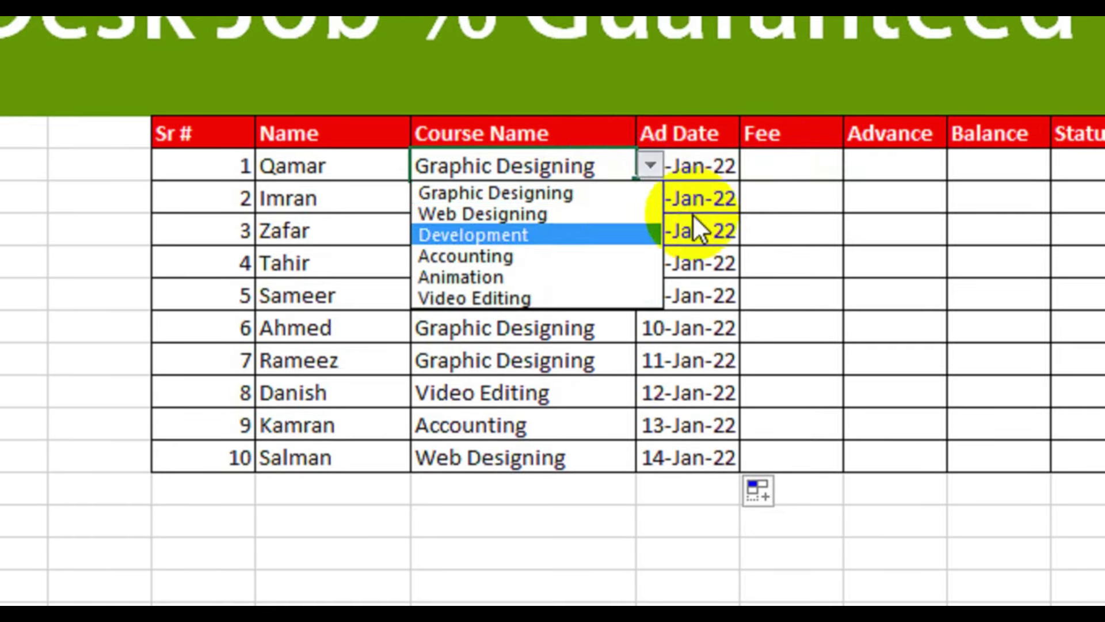
click(752, 162)
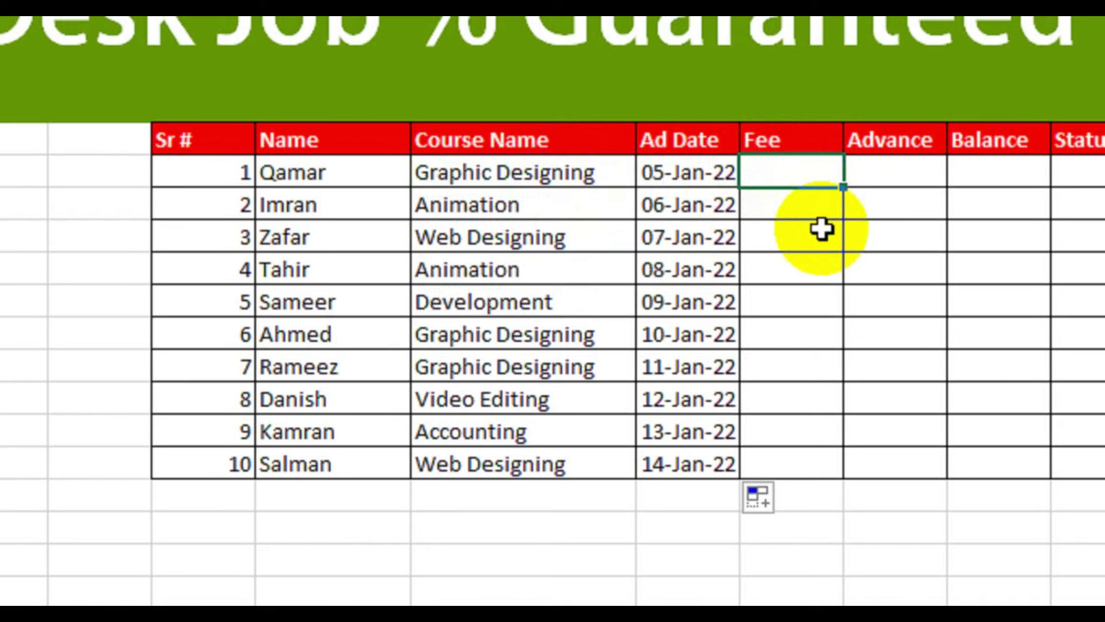
Enter =VLOOKUP(H9,$B$8:$C$14,2,0) in the first Fee cell so it shows 6000
text(=vl)
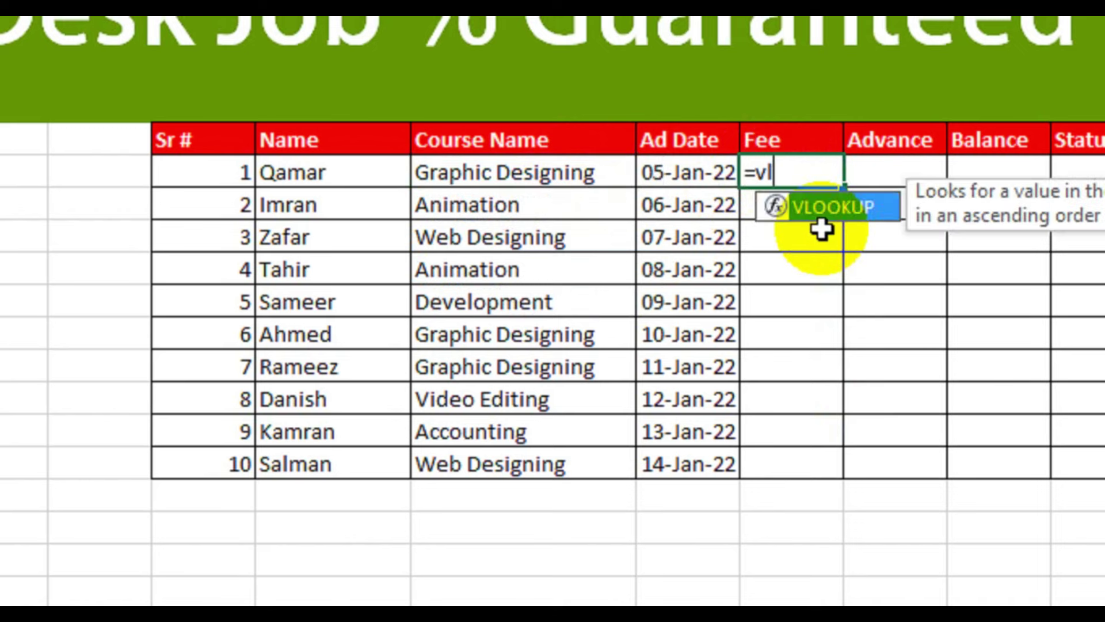
key(Tab)
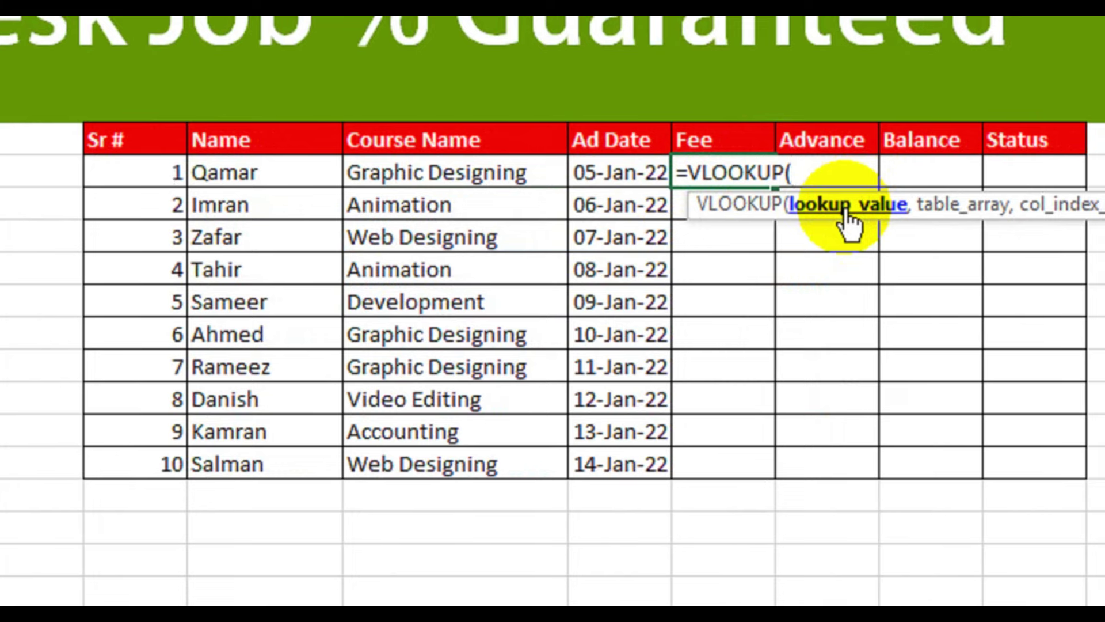
click(527, 174)
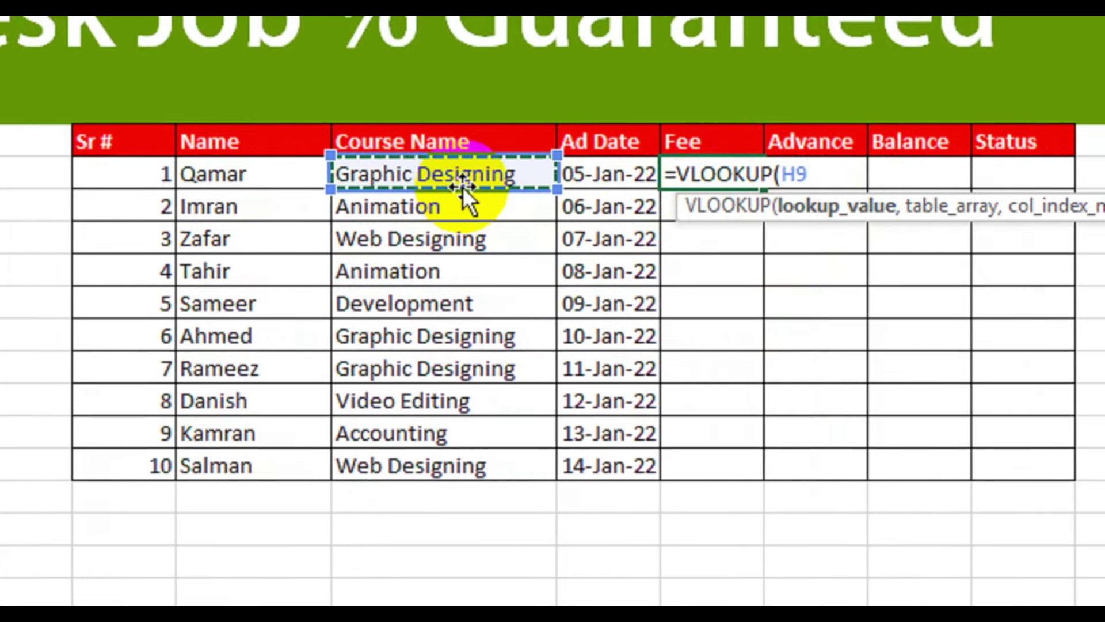
text(,)
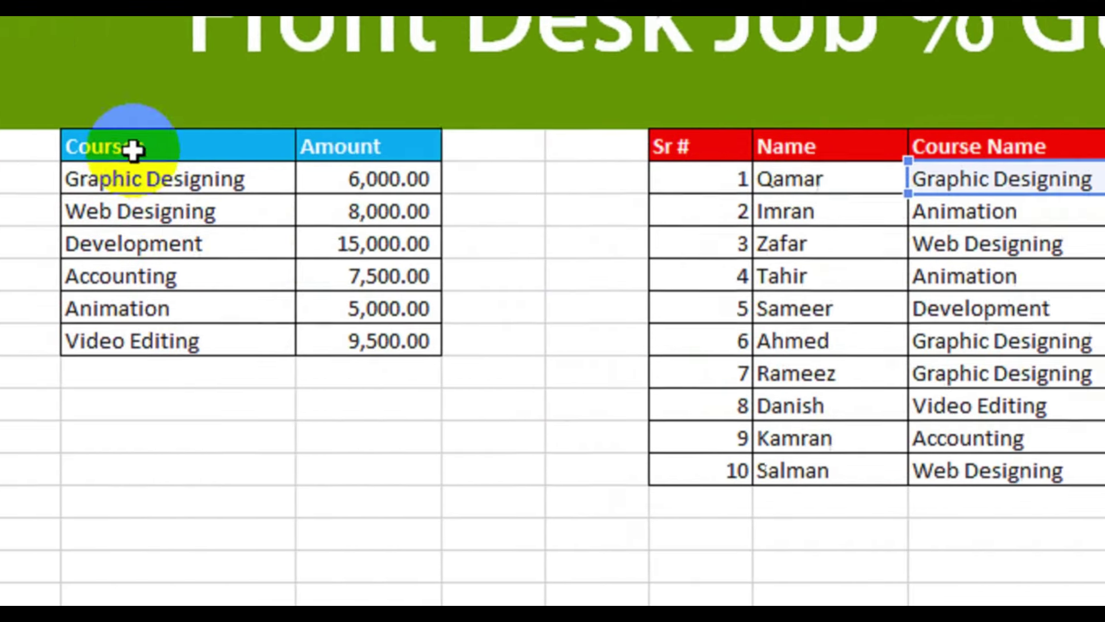
click(230, 164)
drag(230, 164, 469, 345)
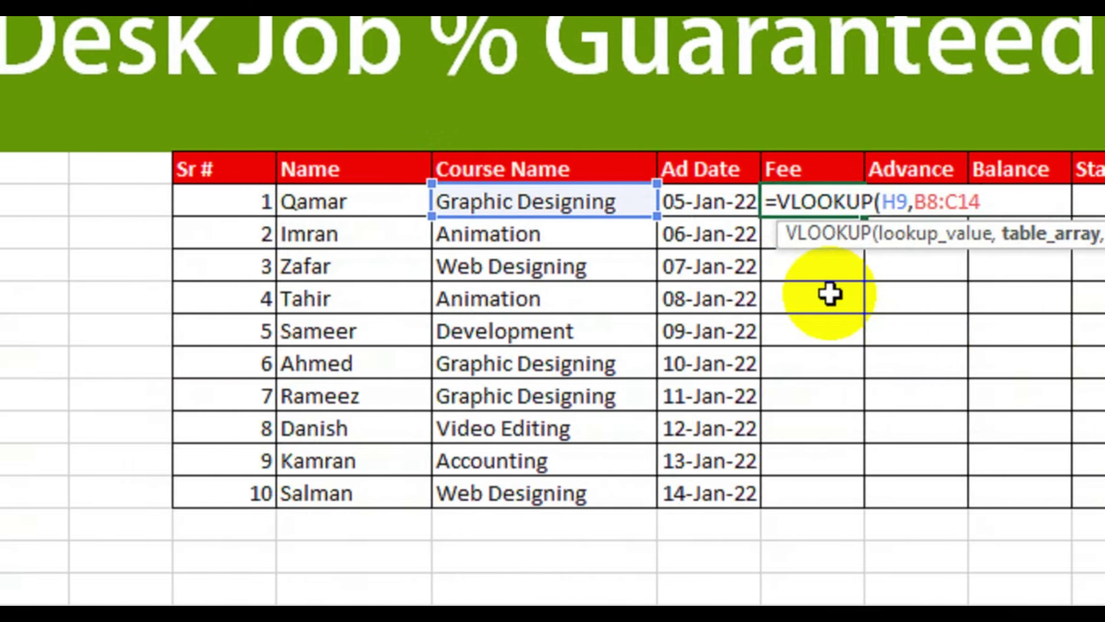
key(BackSpace)
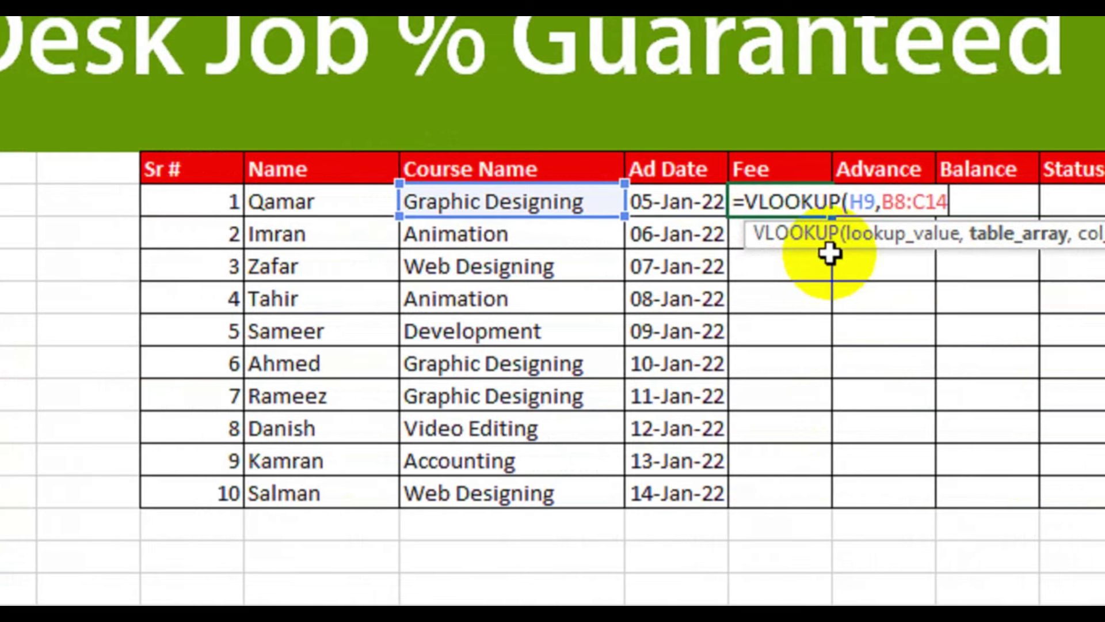
drag(877, 191, 790, 202)
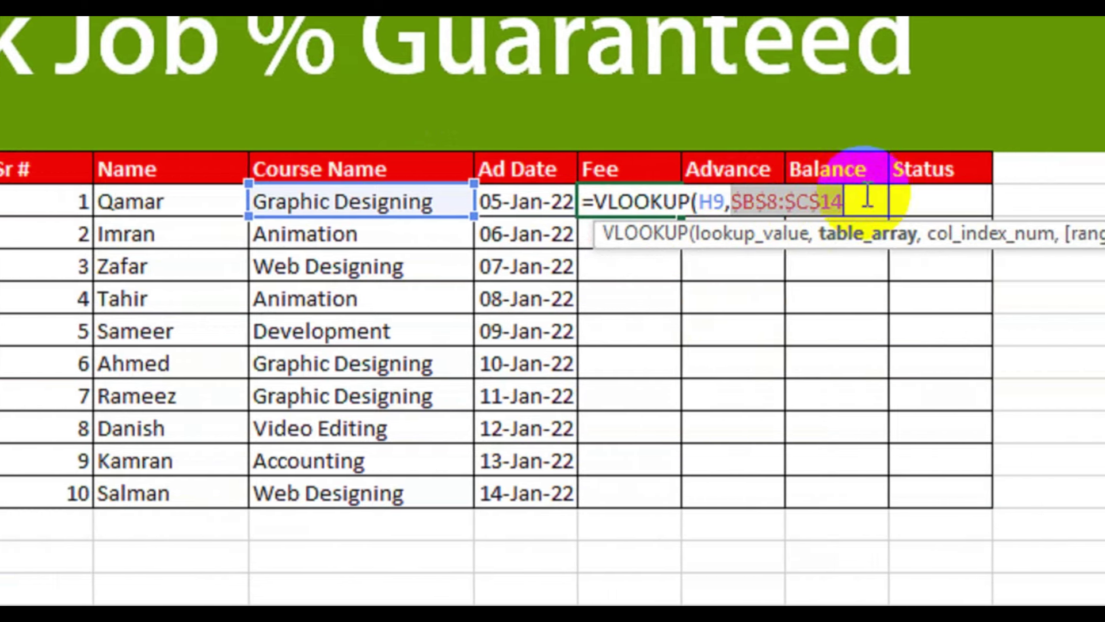
text(,)
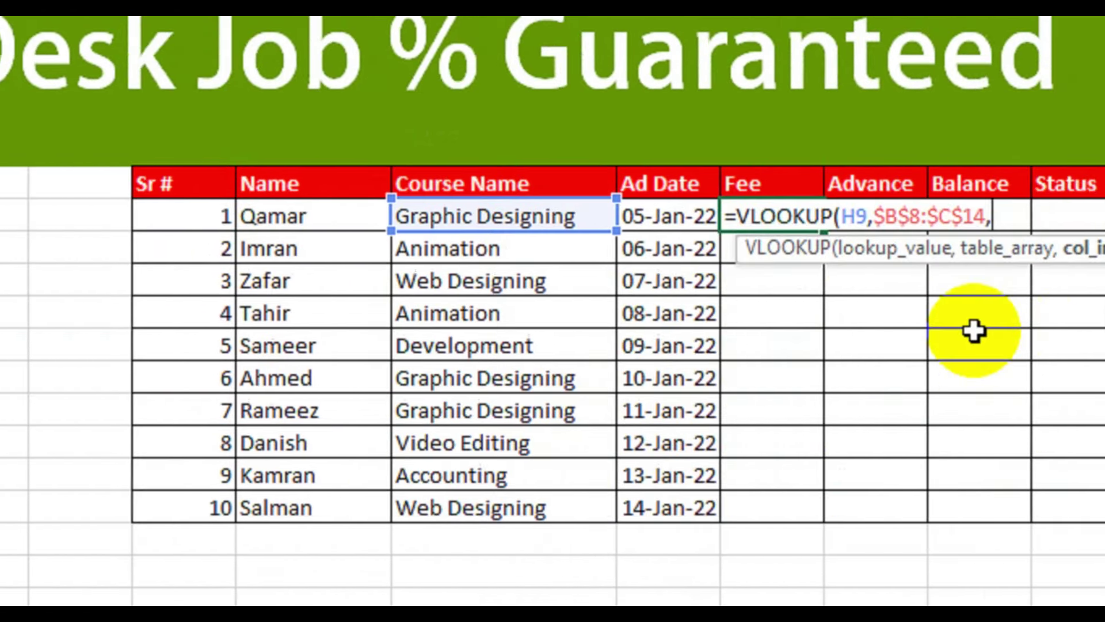
text(2)
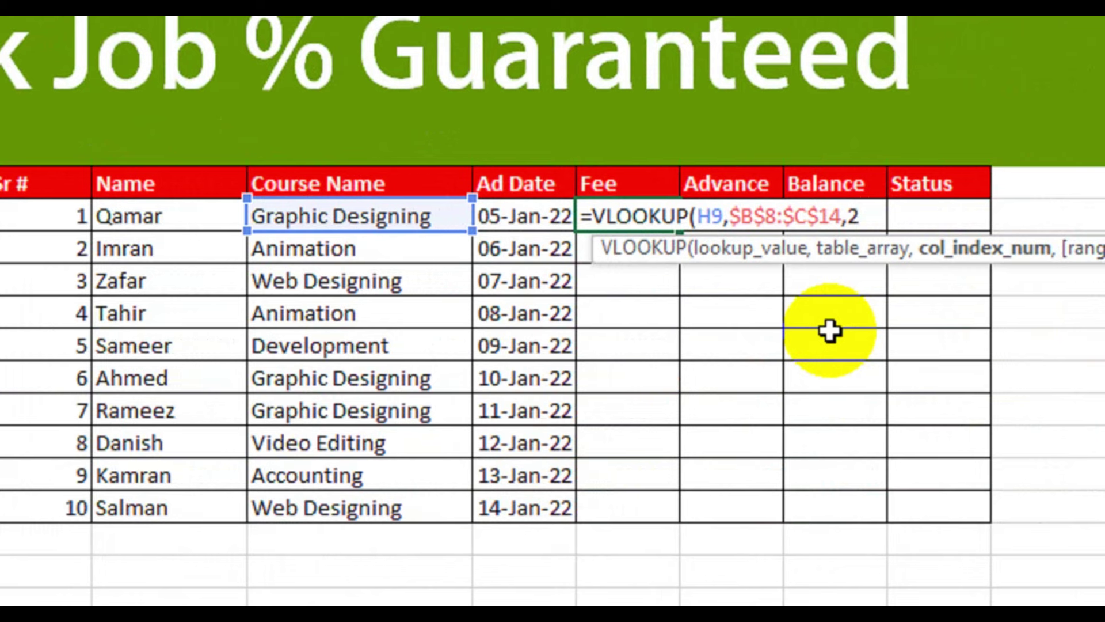
text(,0))
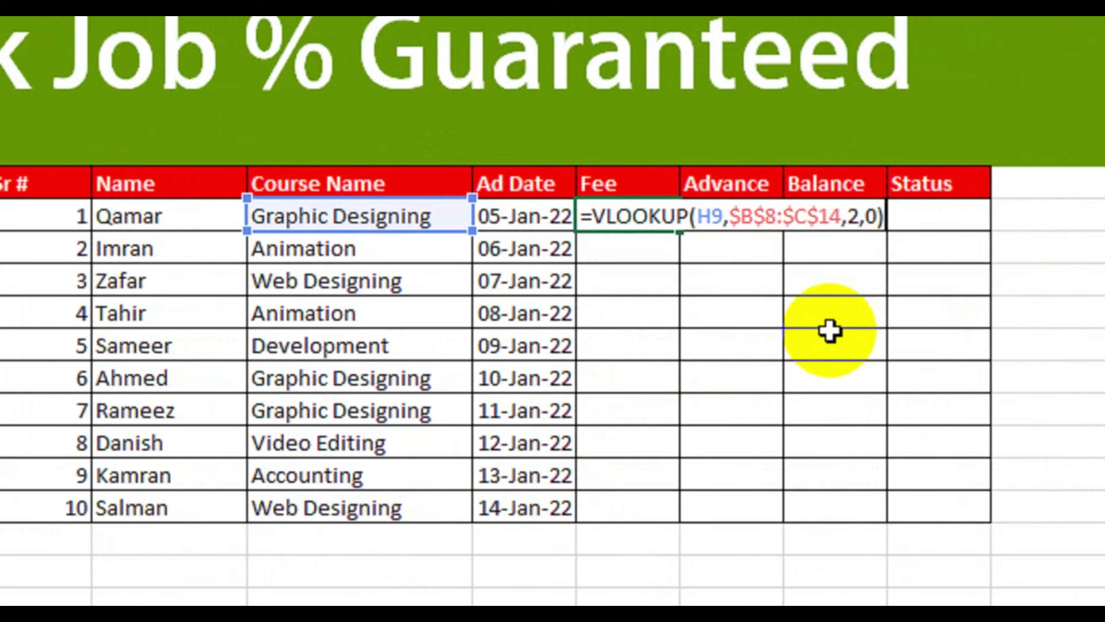
key(Return)
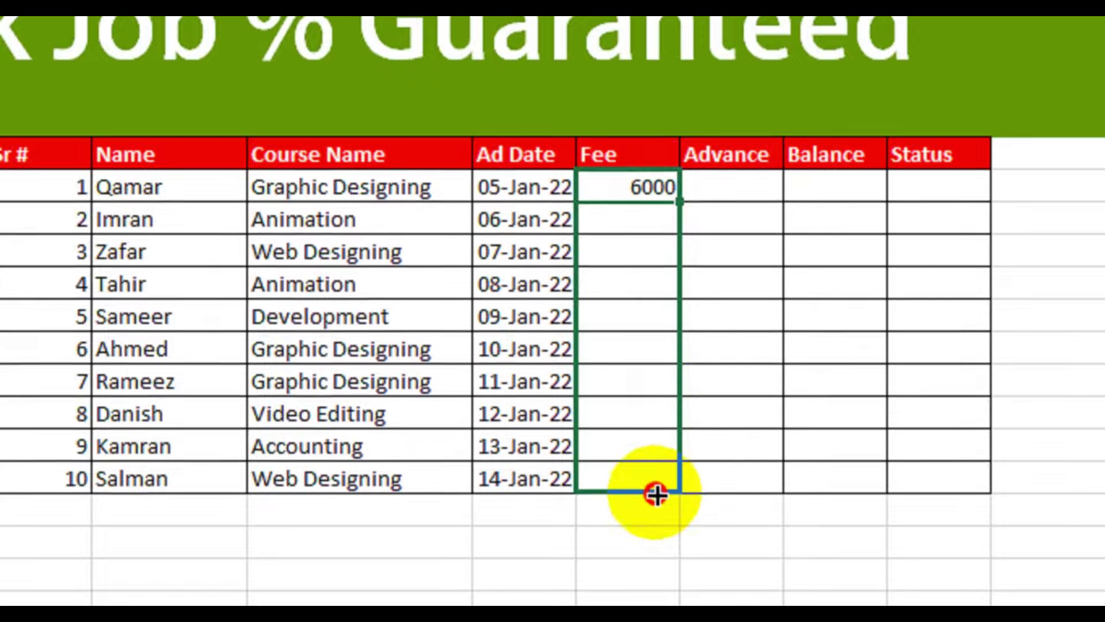
Copy the fee lookup down all ten rows and format fees like 6,000.00
drag(677, 224, 645, 457)
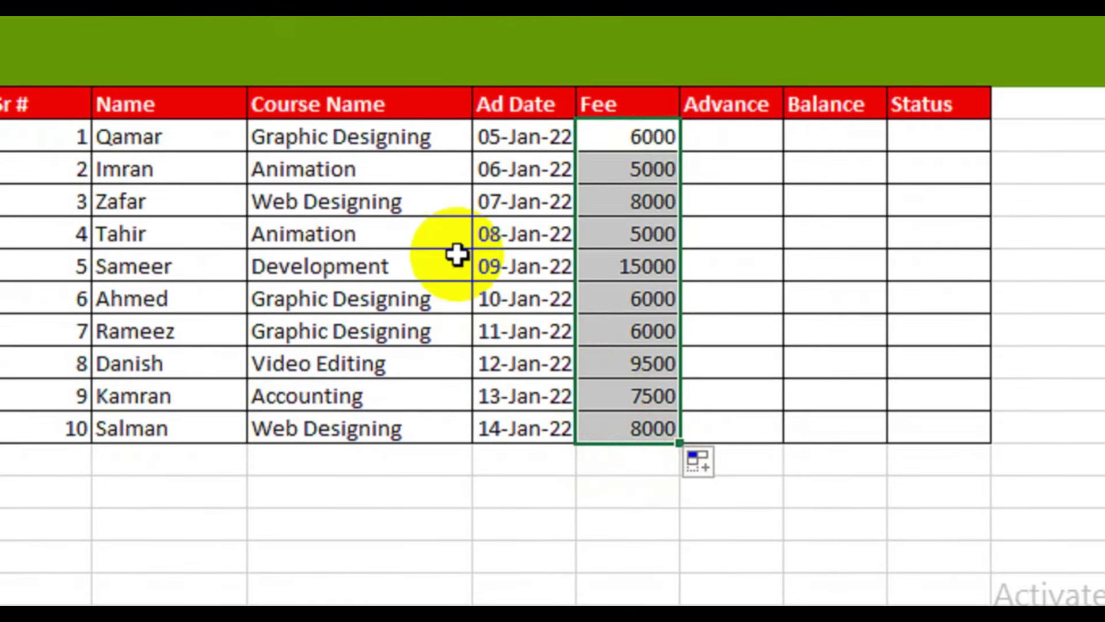
click(417, 137)
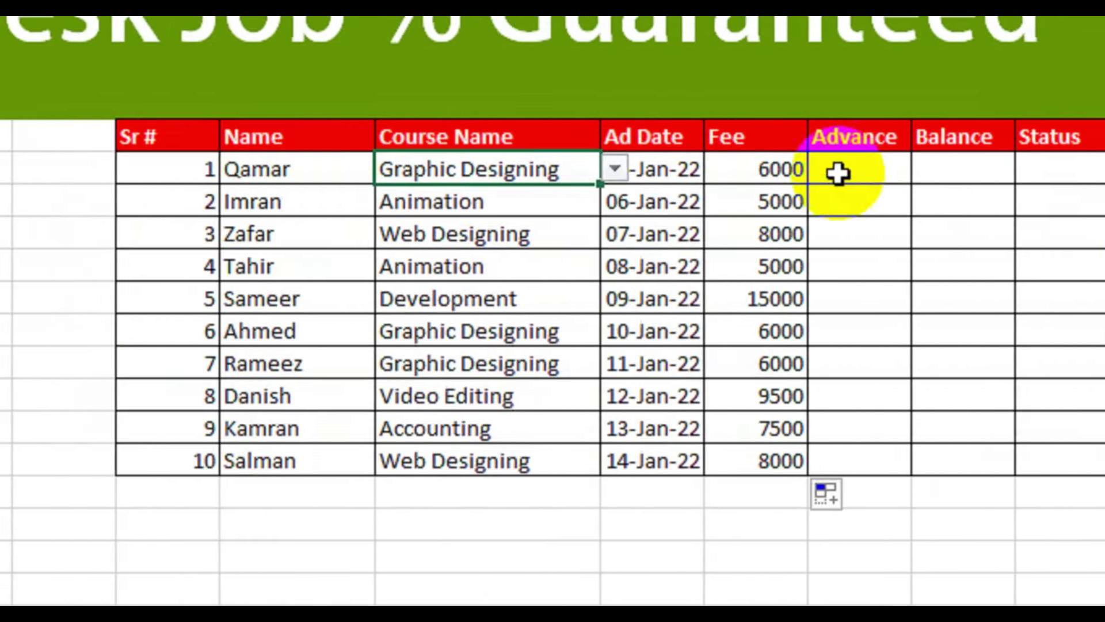
drag(748, 168, 715, 458)
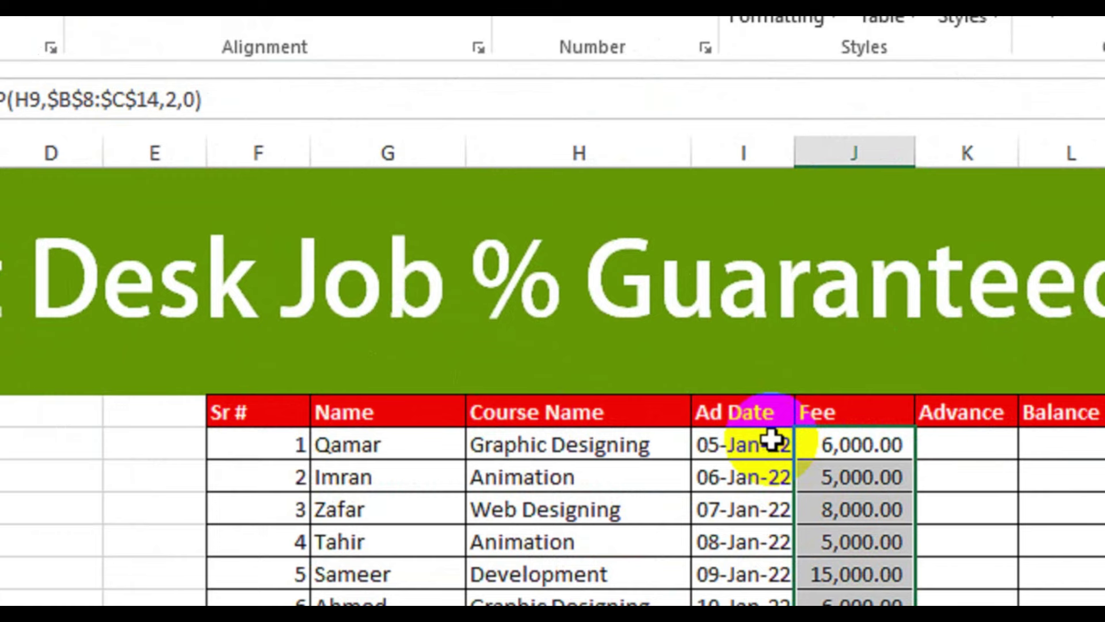
Switch the first student to Development to see 15,000.00, then restore Graphic Designing
click(770, 438)
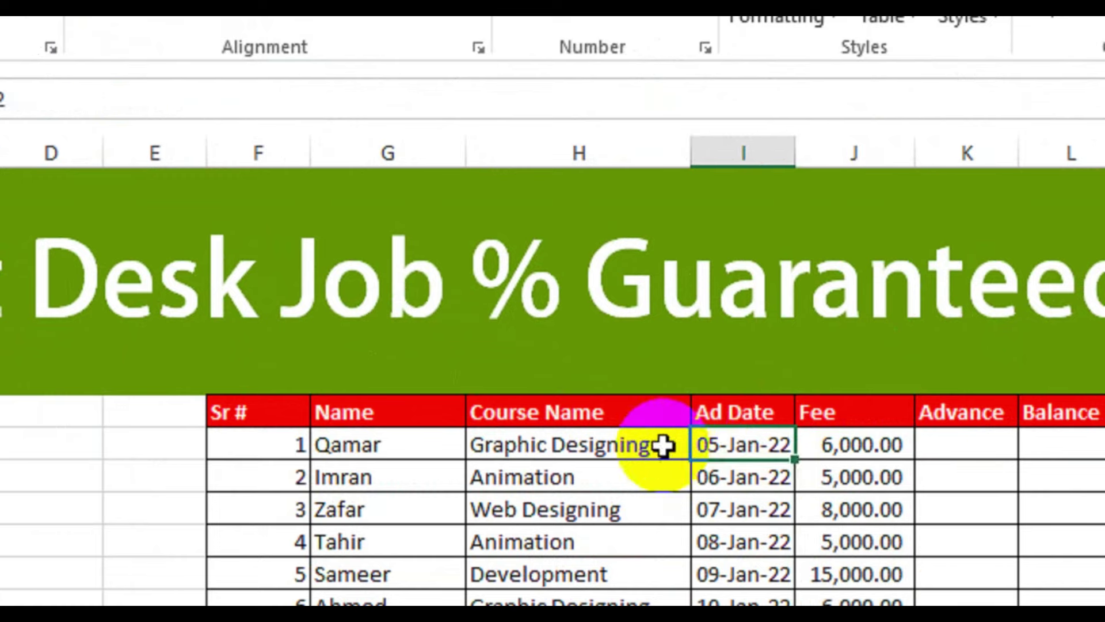
click(661, 446)
click(707, 423)
click(652, 487)
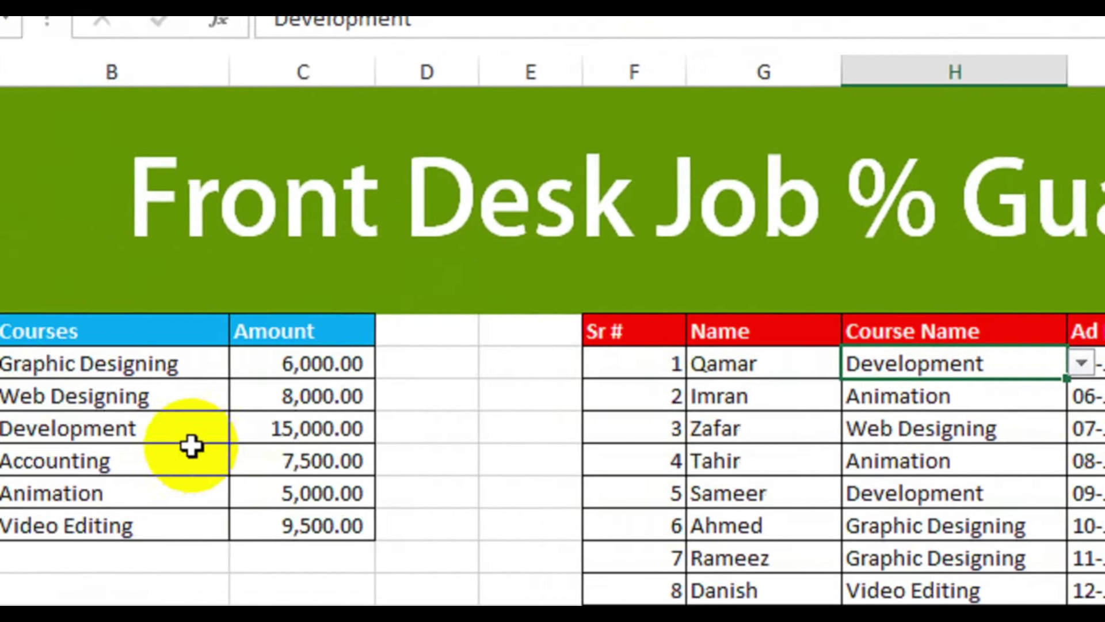
click(122, 429)
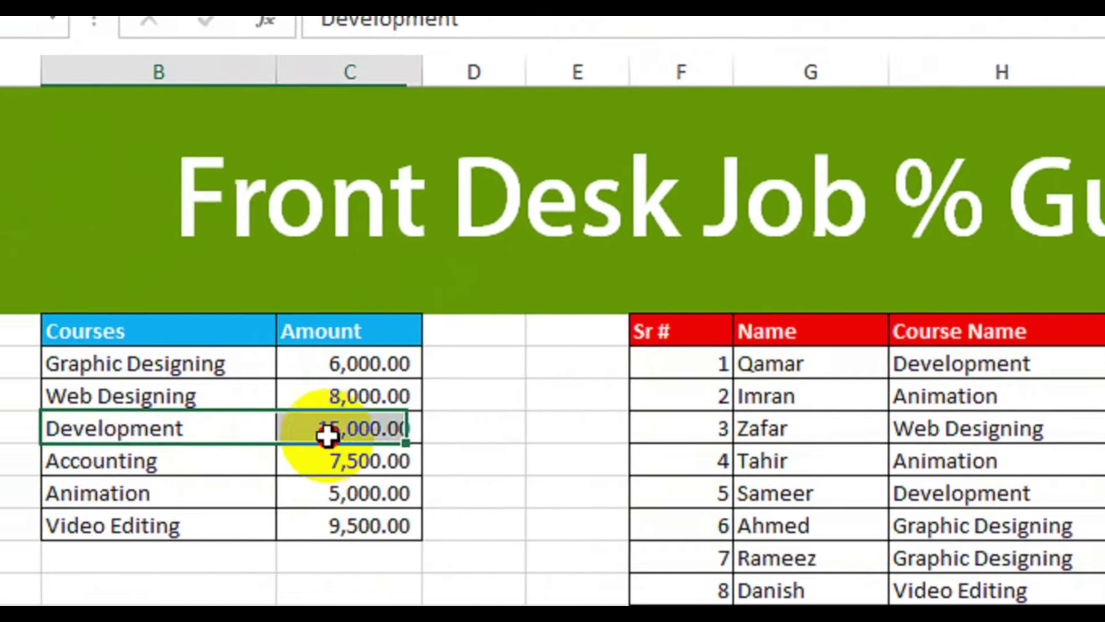
click(839, 373)
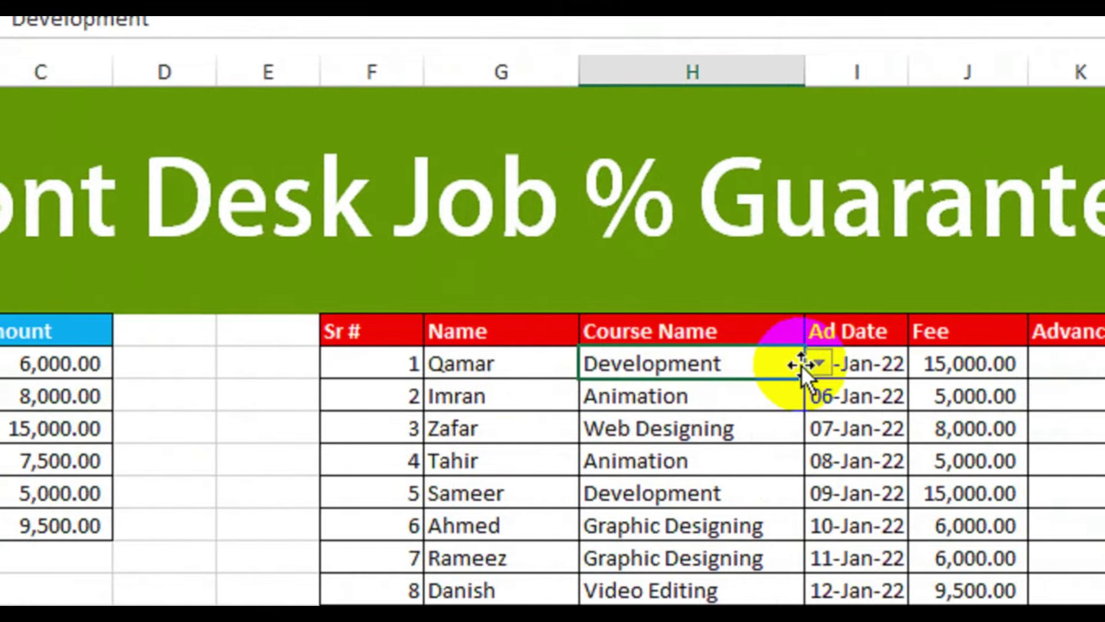
click(885, 363)
click(764, 467)
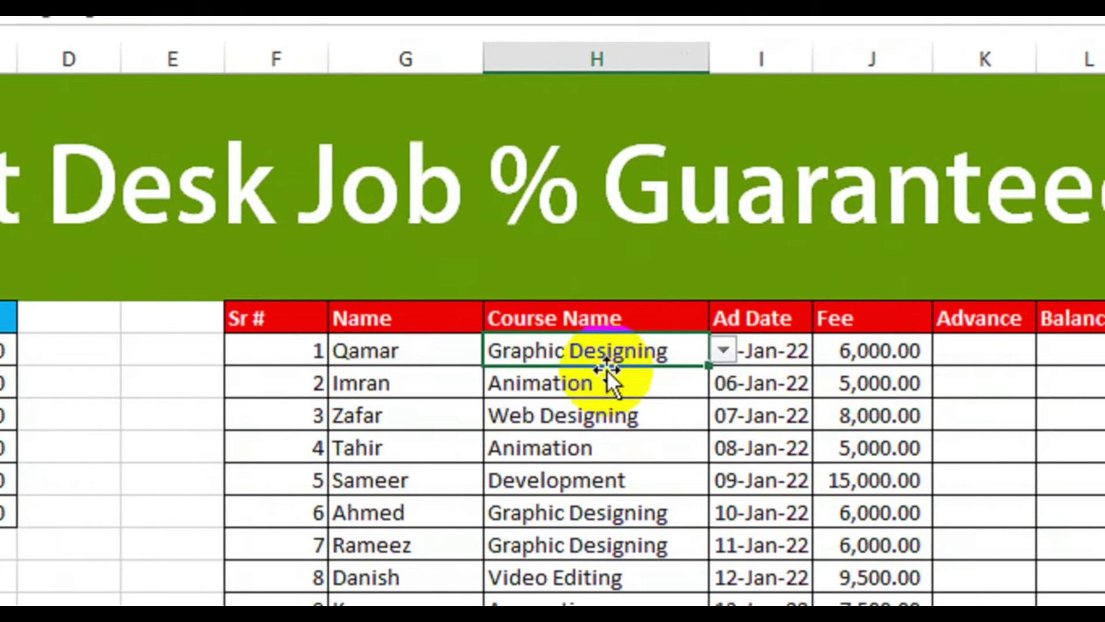
Delete the first student's course so the fee shows #N/A, then edit that formula
key(Delete)
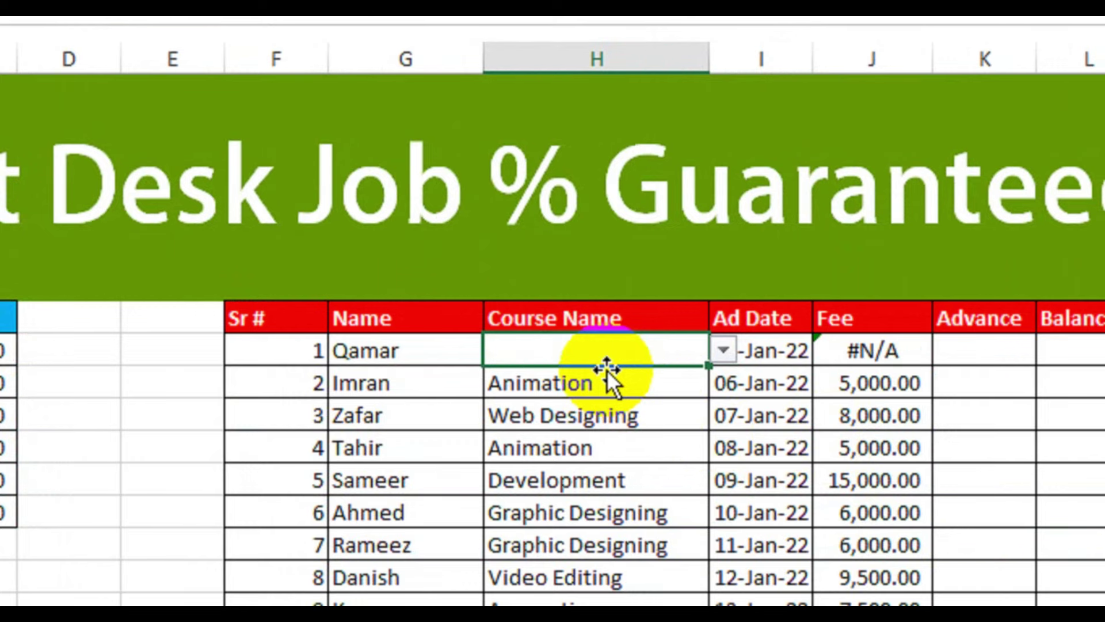
click(846, 352)
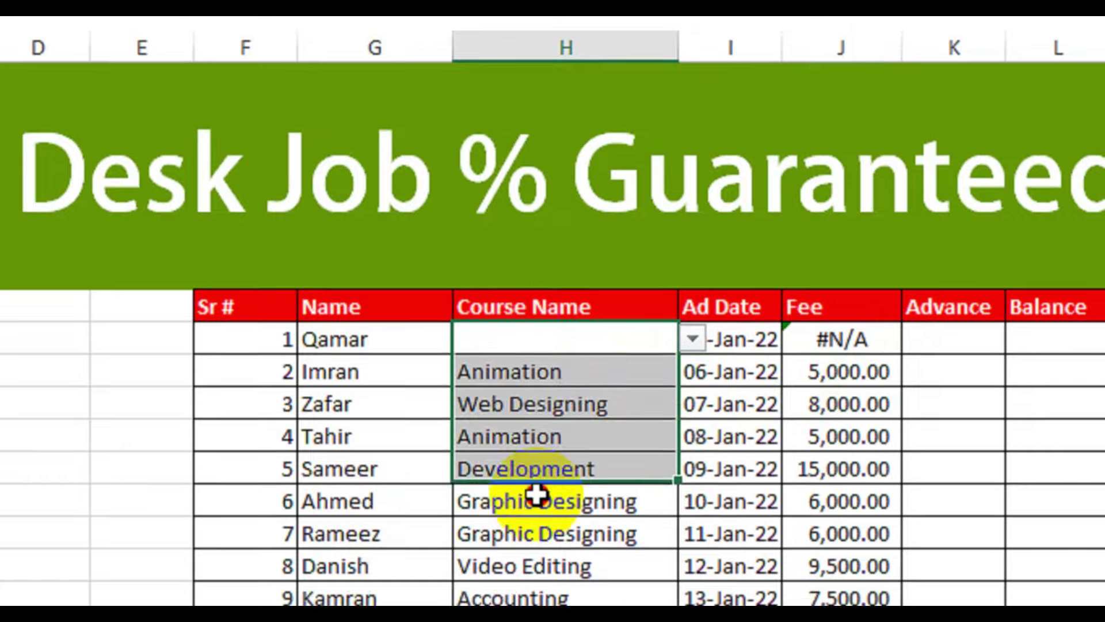
drag(525, 358, 525, 577)
drag(842, 351, 841, 578)
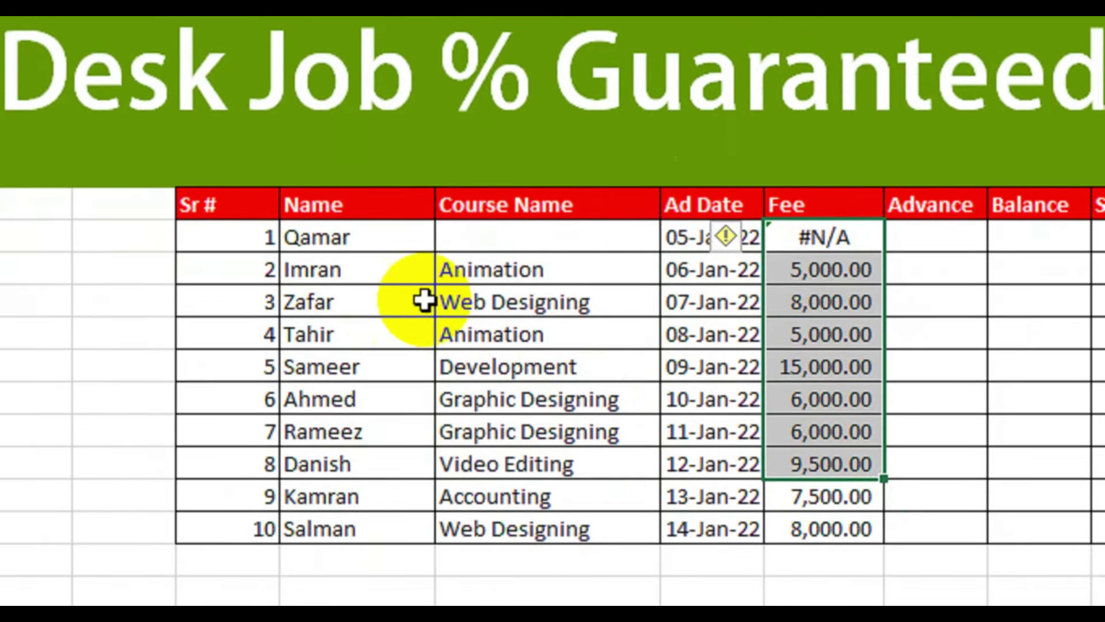
mouse_move(468, 271)
mouse_down()
mouse_move(531, 406)
mouse_move(541, 525)
mouse_up()
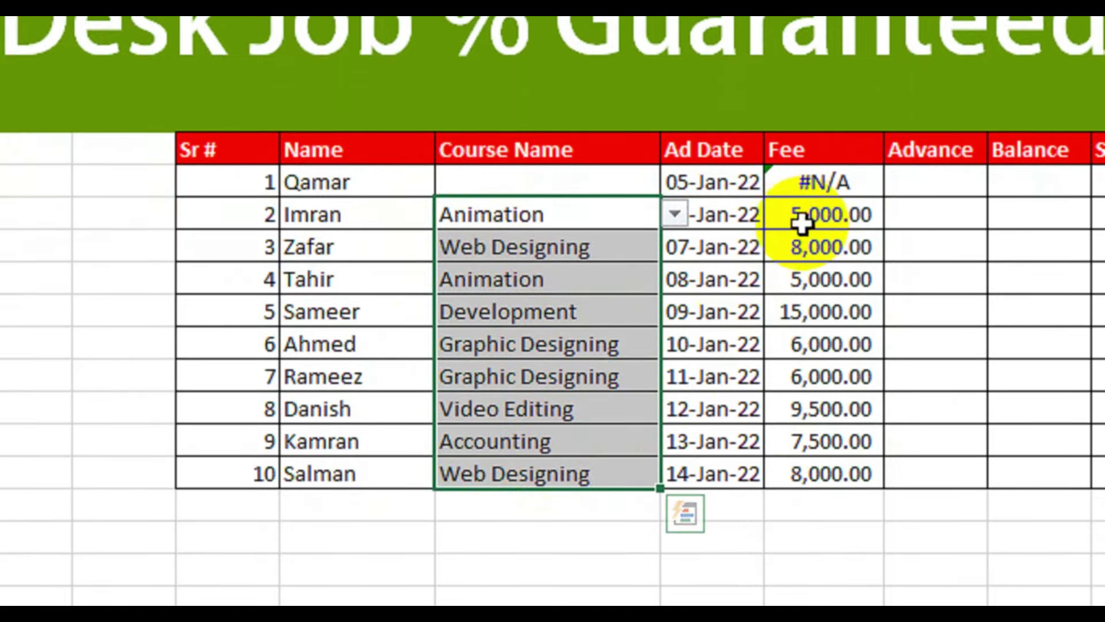
drag(802, 224, 814, 441)
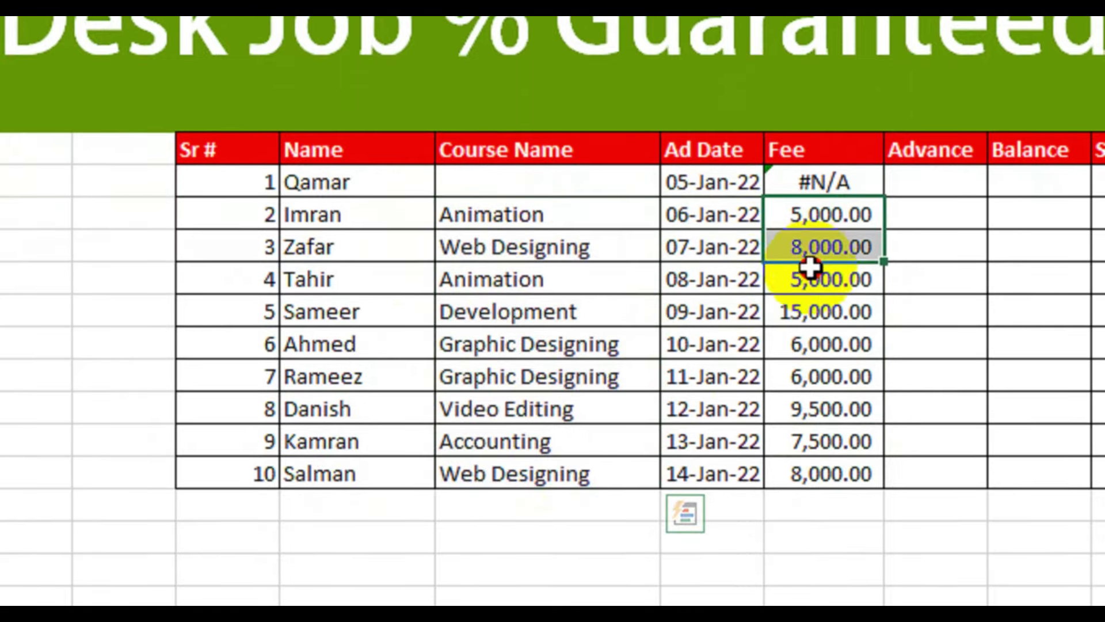
click(815, 181)
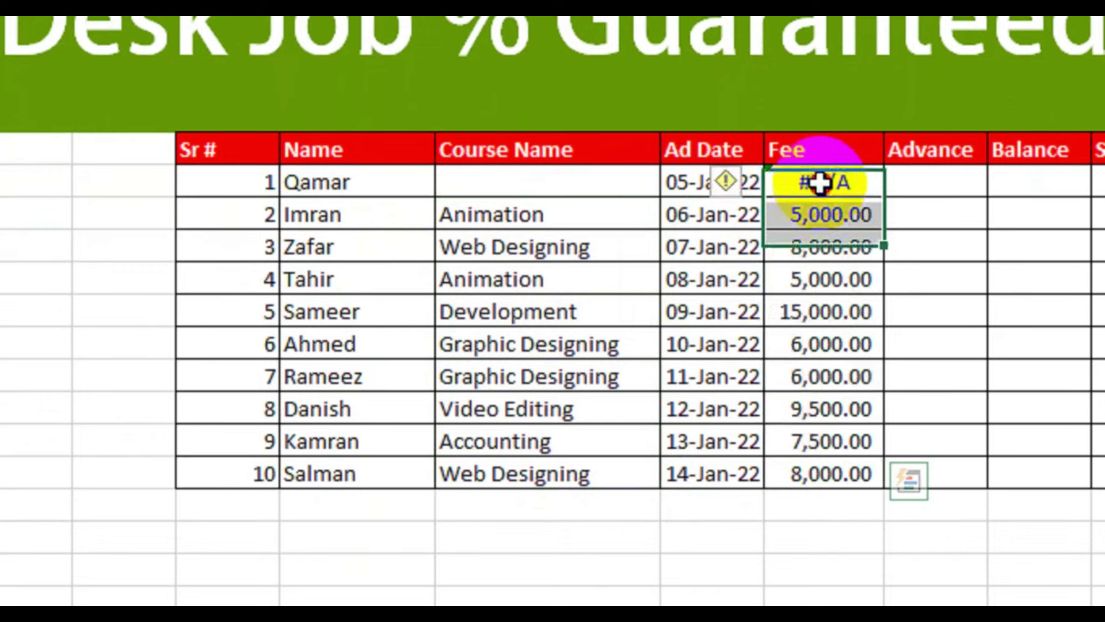
double_click(815, 182)
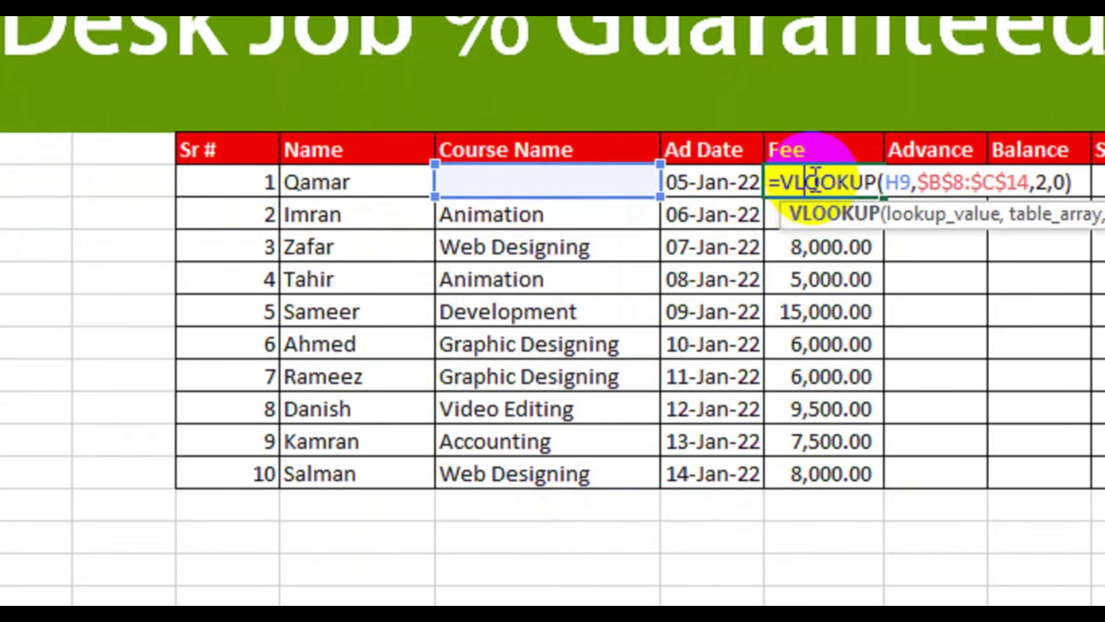
Wrap the first fee formula as =IFERROR(VLOOKUP(H9,$B$8:$C$14,2,0),"") so it stays blank
click(775, 178)
text(i)
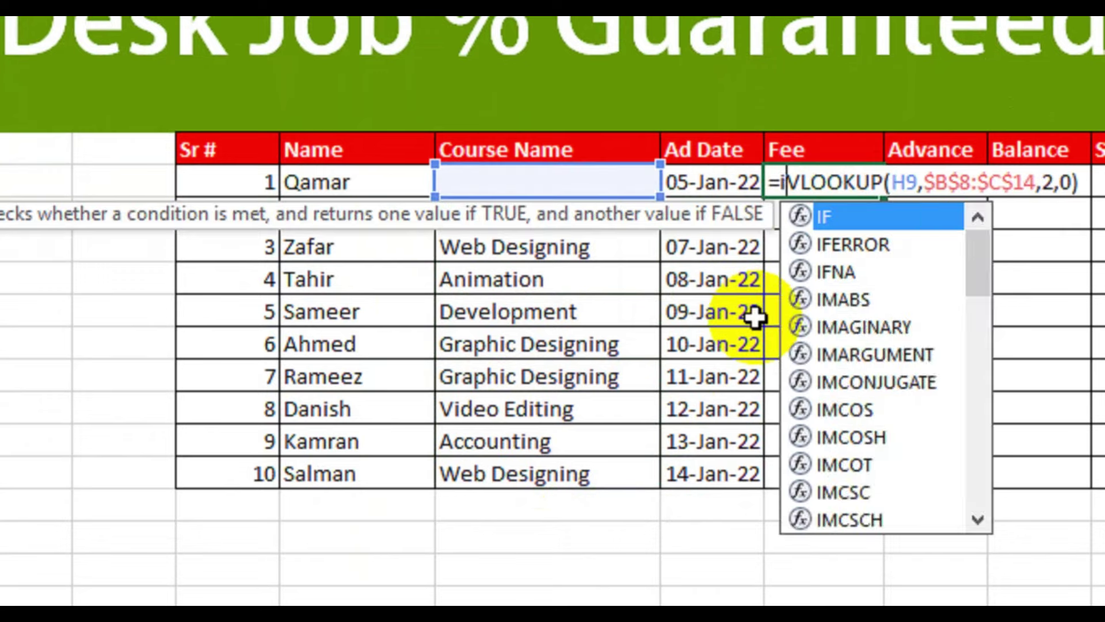
text(fer)
key(Tab)
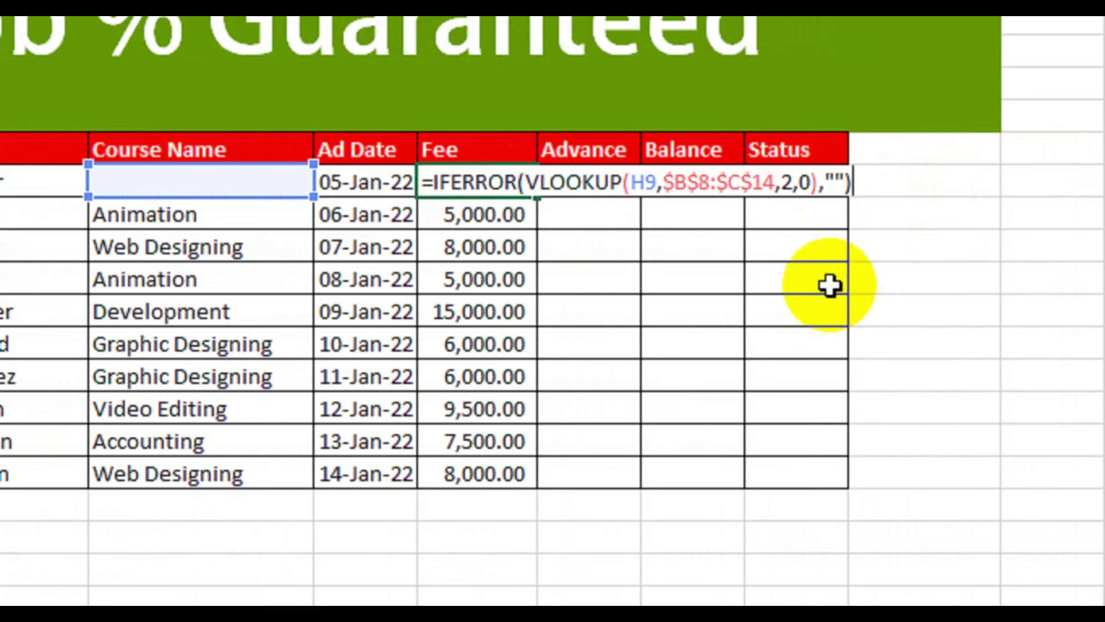
key(Return)
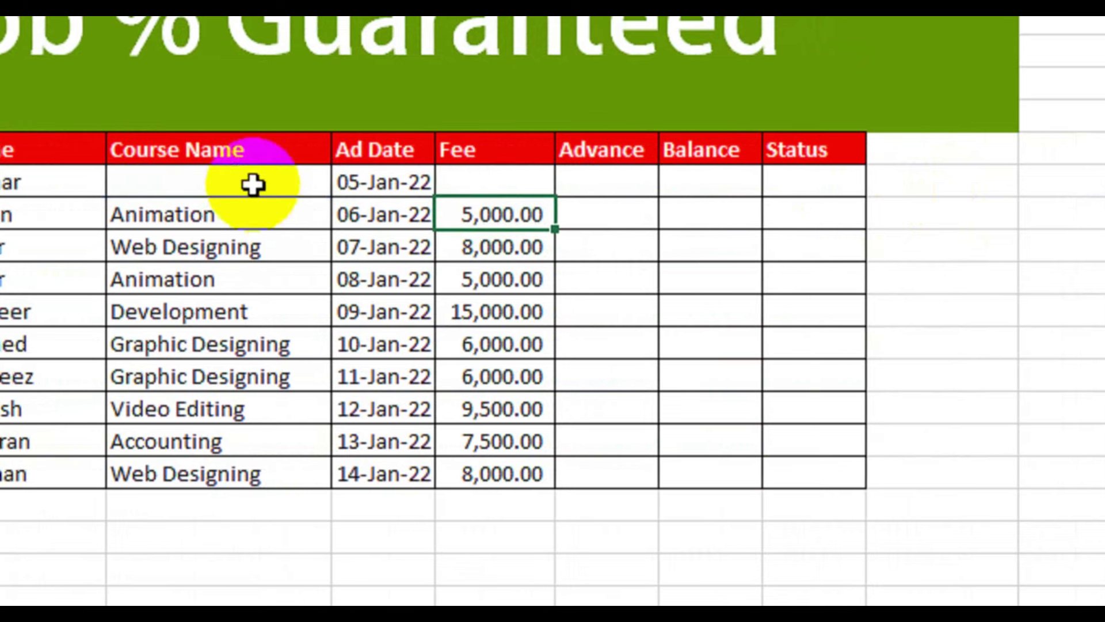
click(248, 195)
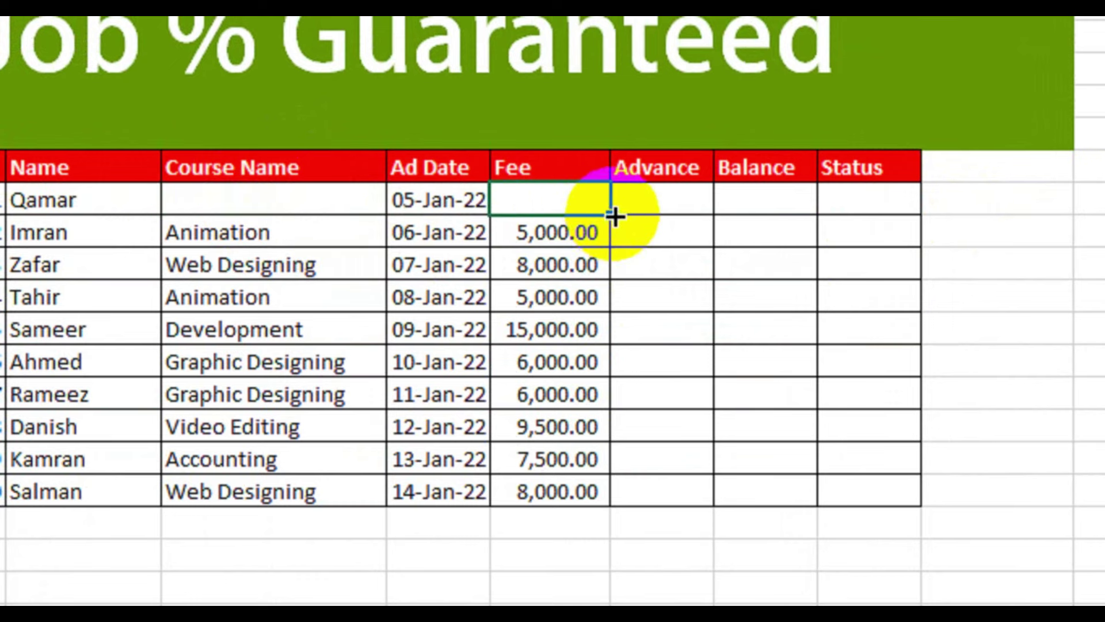
Copy the IFERROR fee formula down all rows and keep the first student on Graphic Designing
drag(614, 216, 613, 501)
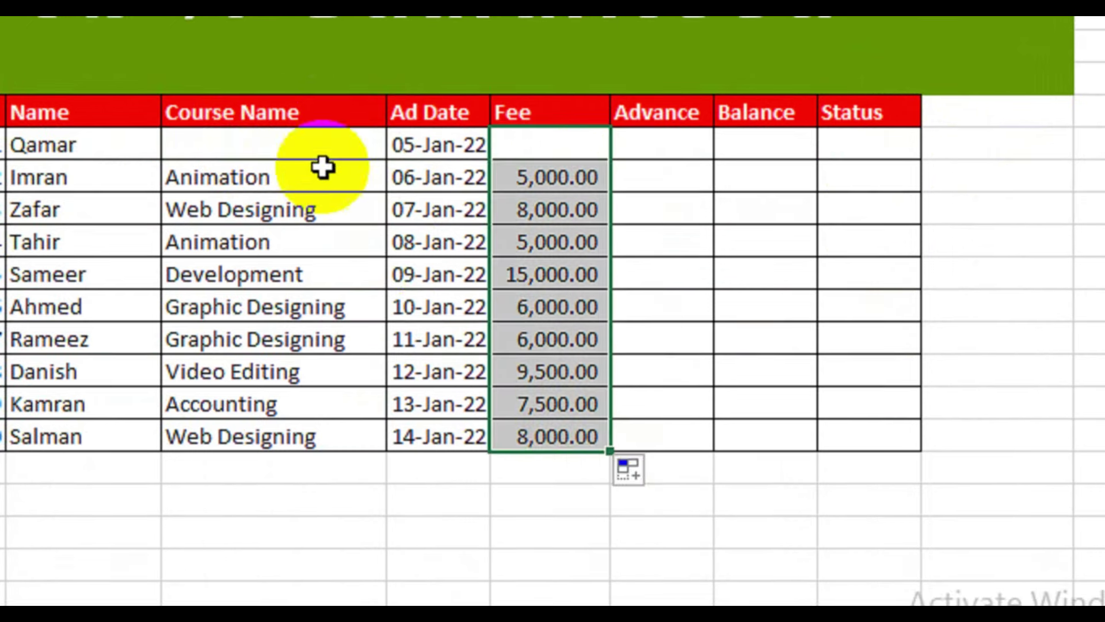
click(357, 161)
click(401, 161)
click(364, 201)
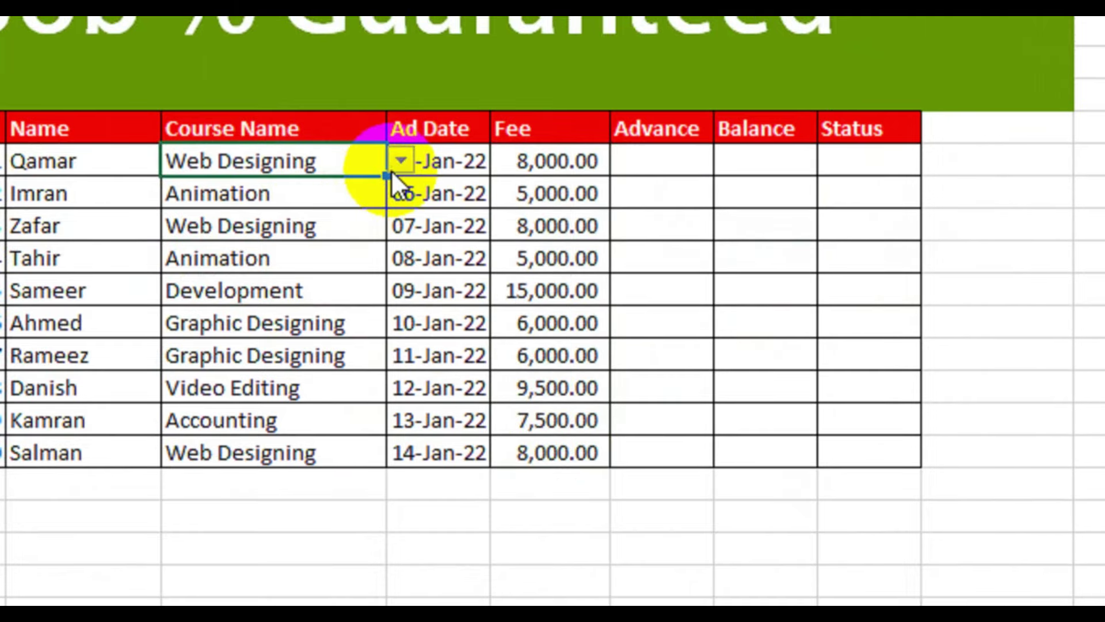
click(402, 160)
click(374, 185)
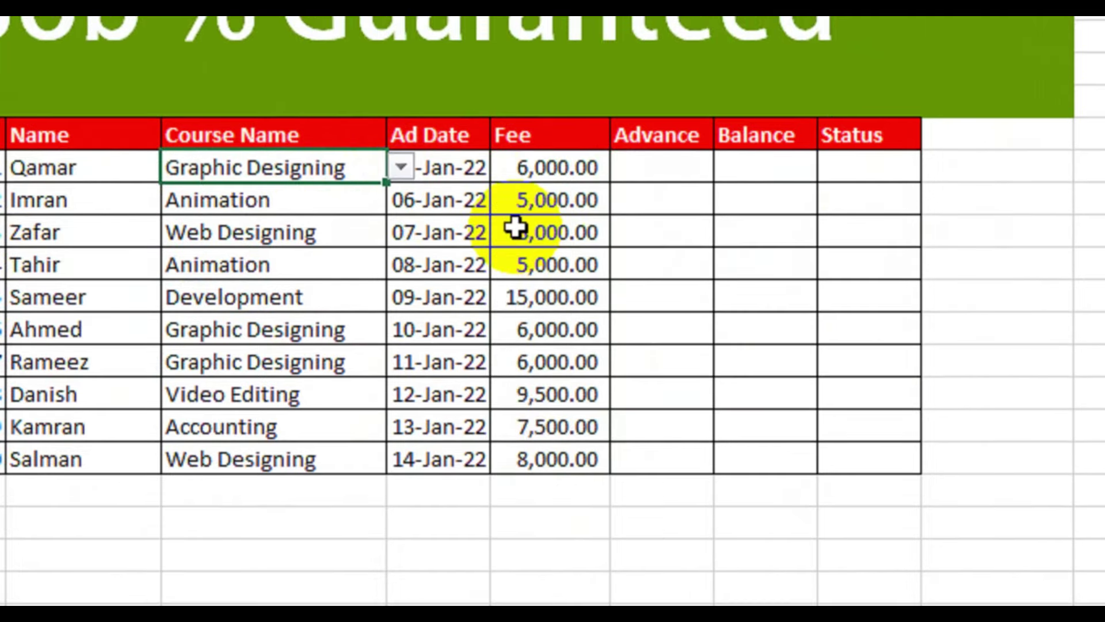
Clear the courses for students 2–10 and confirm their fees turn blank
drag(316, 202, 311, 458)
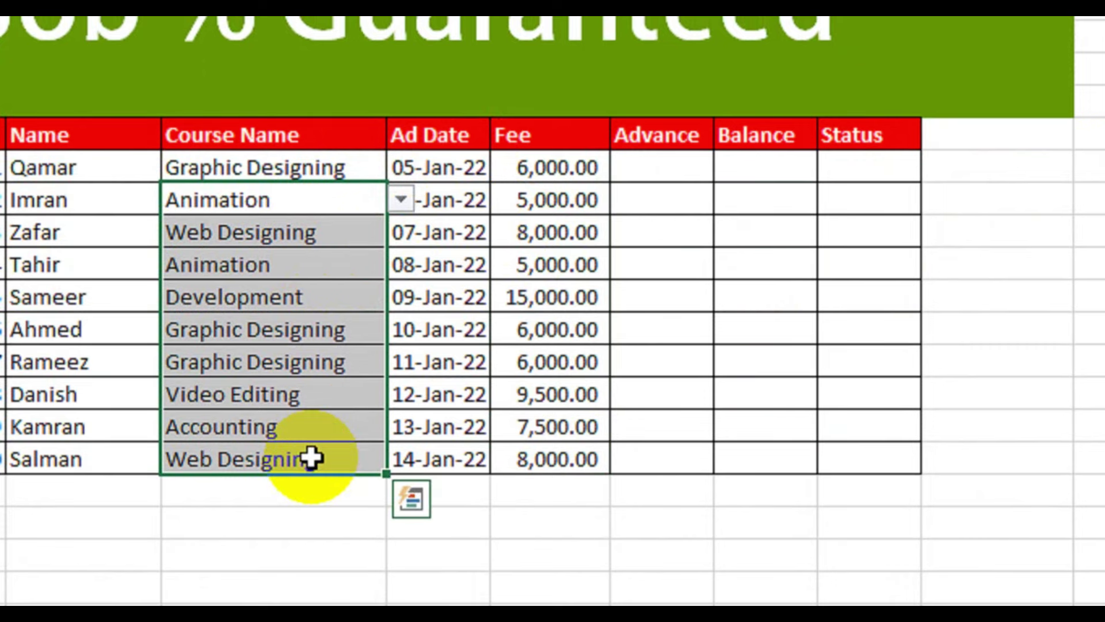
key(Delete)
click(311, 518)
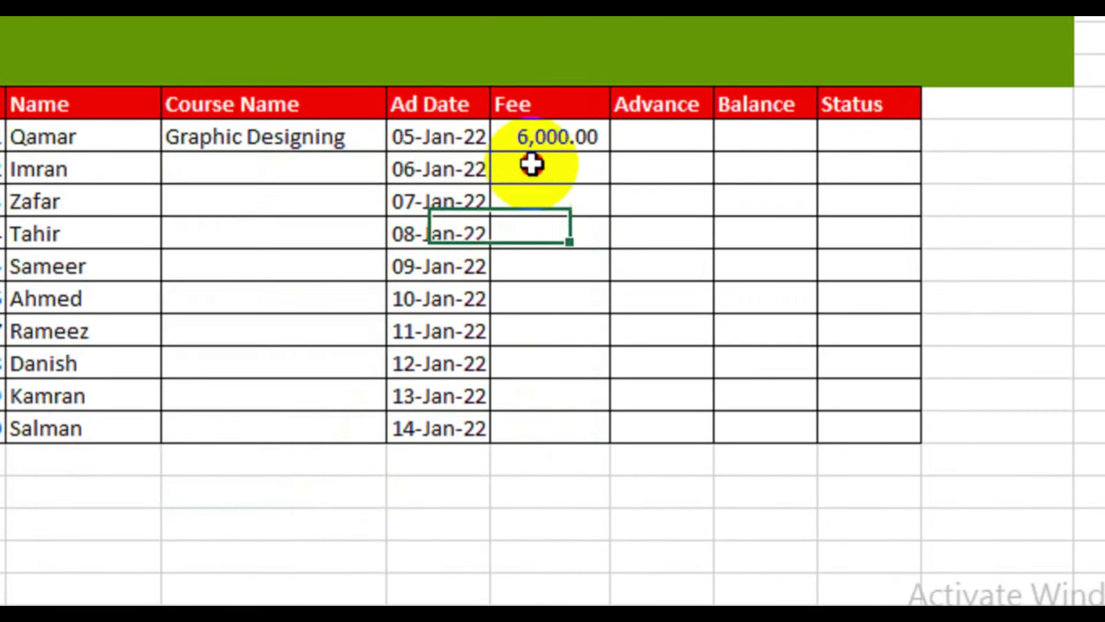
drag(534, 167, 537, 427)
Give the second student Accounting and refill the remaining students' courses so fees reappear
click(279, 163)
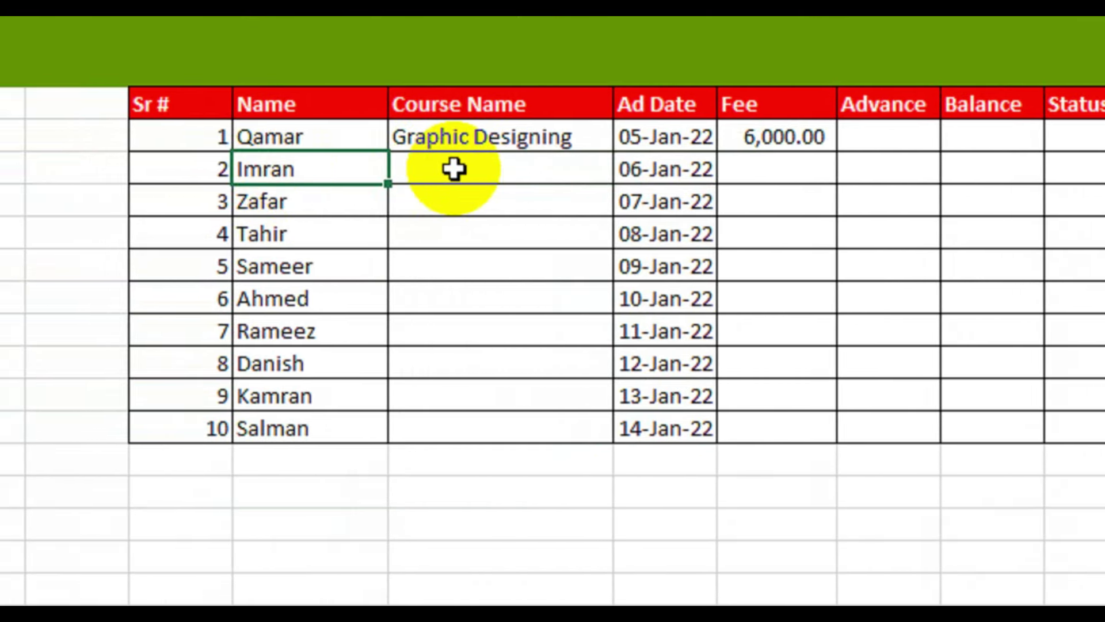
click(670, 169)
click(601, 165)
click(627, 168)
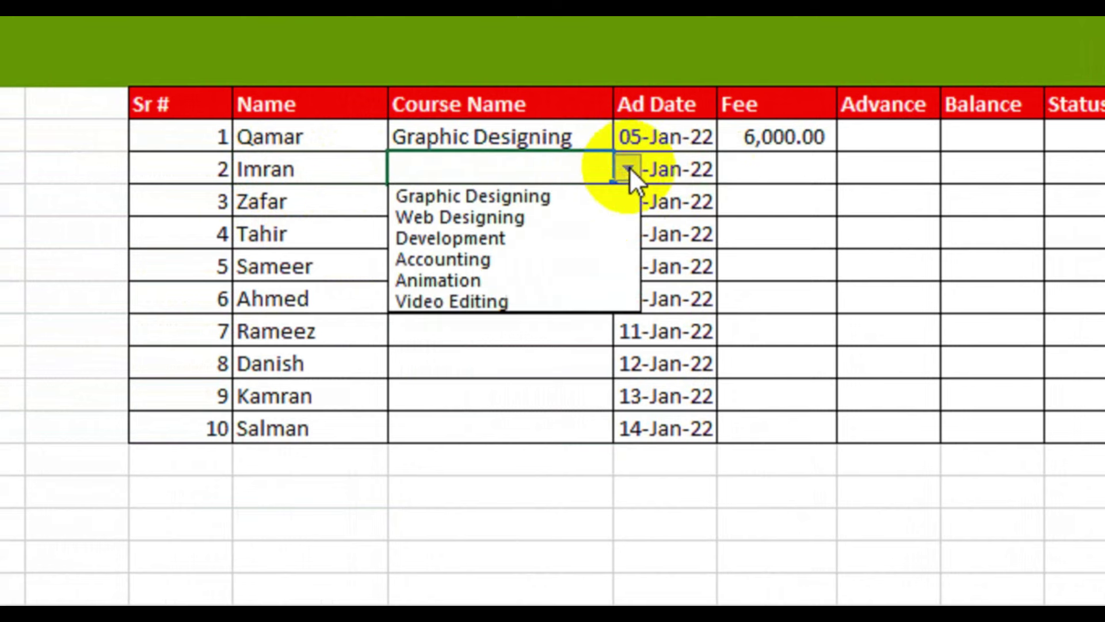
click(567, 251)
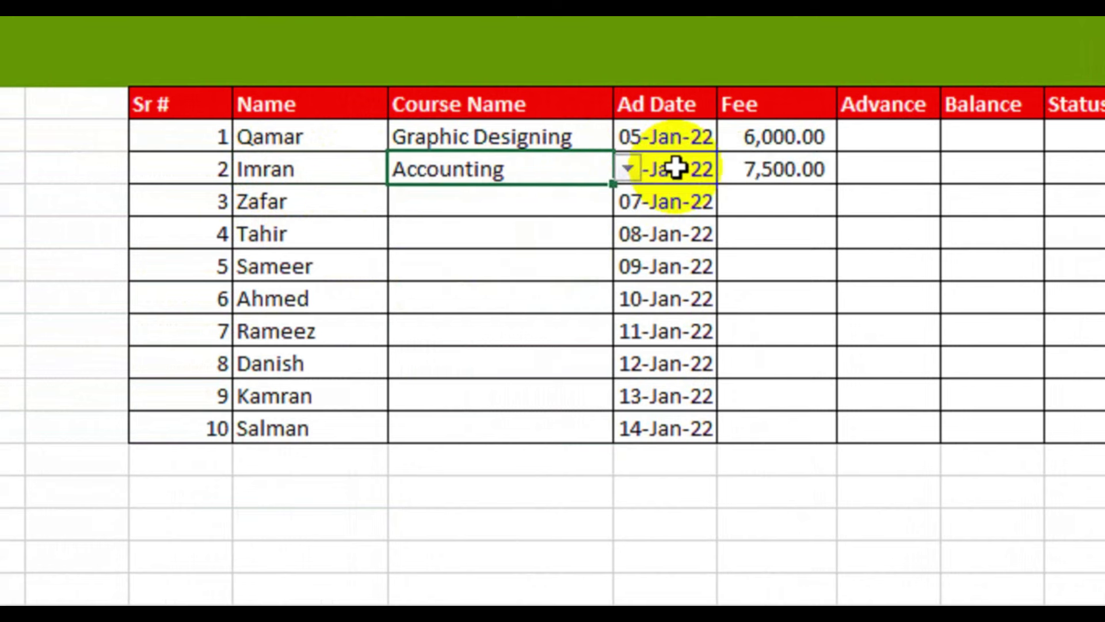
click(777, 168)
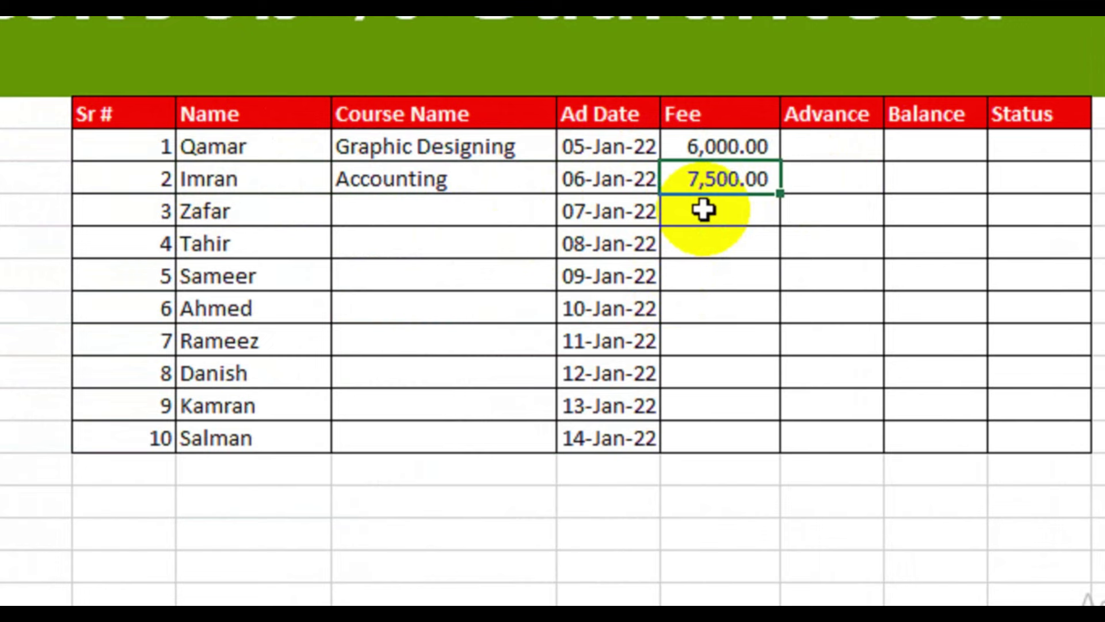
drag(702, 210, 708, 438)
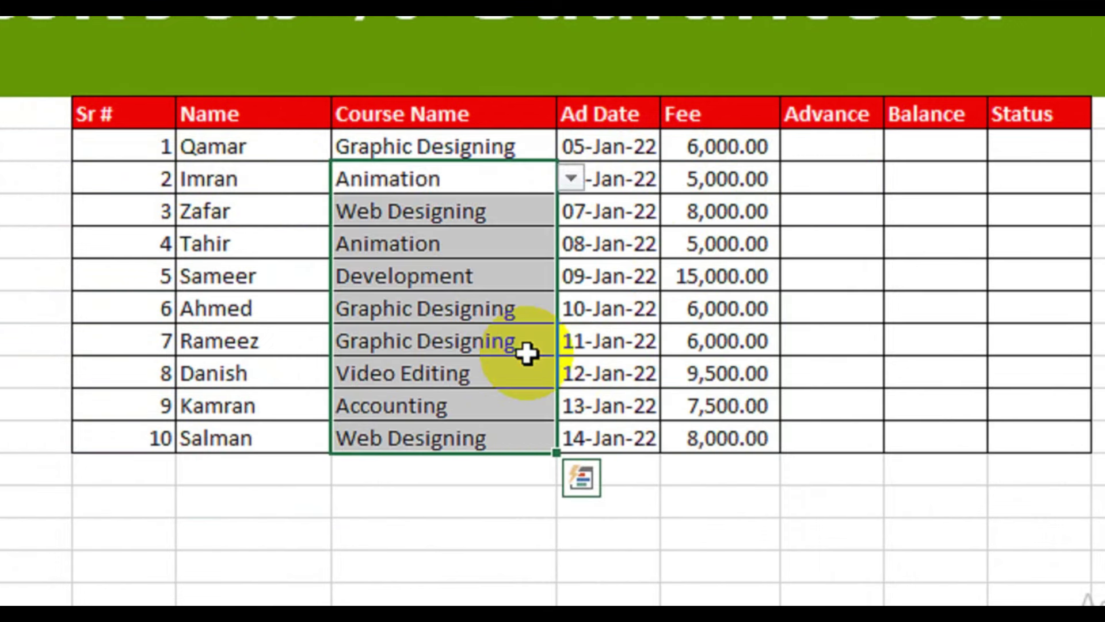
click(811, 264)
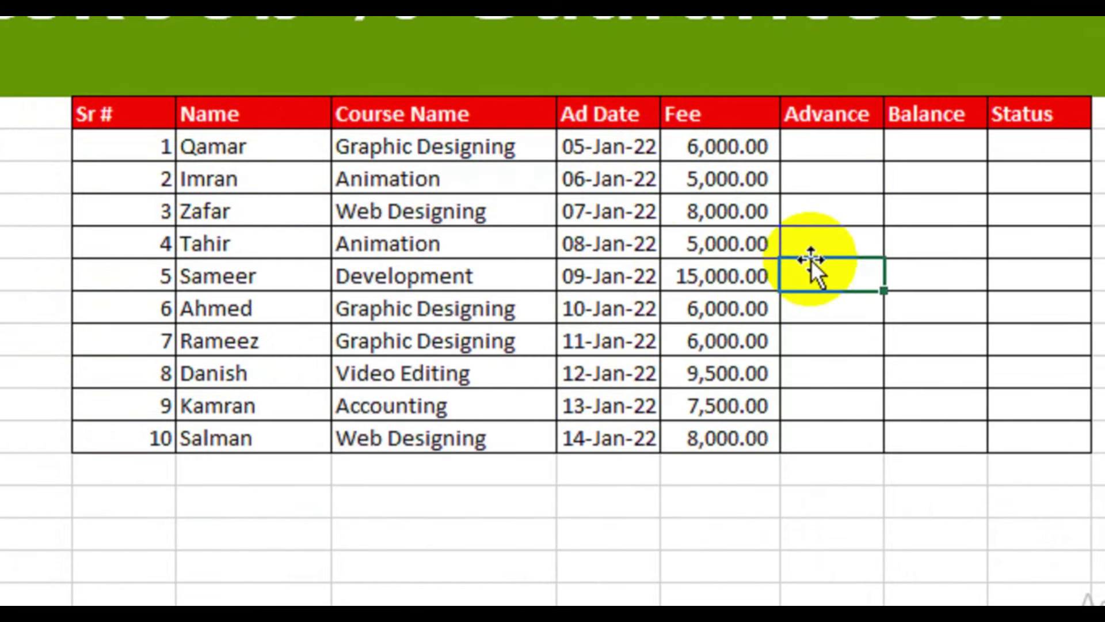
Enter all ten advance amounts and apply Comma Style so they read like 6,000.00
click(835, 152)
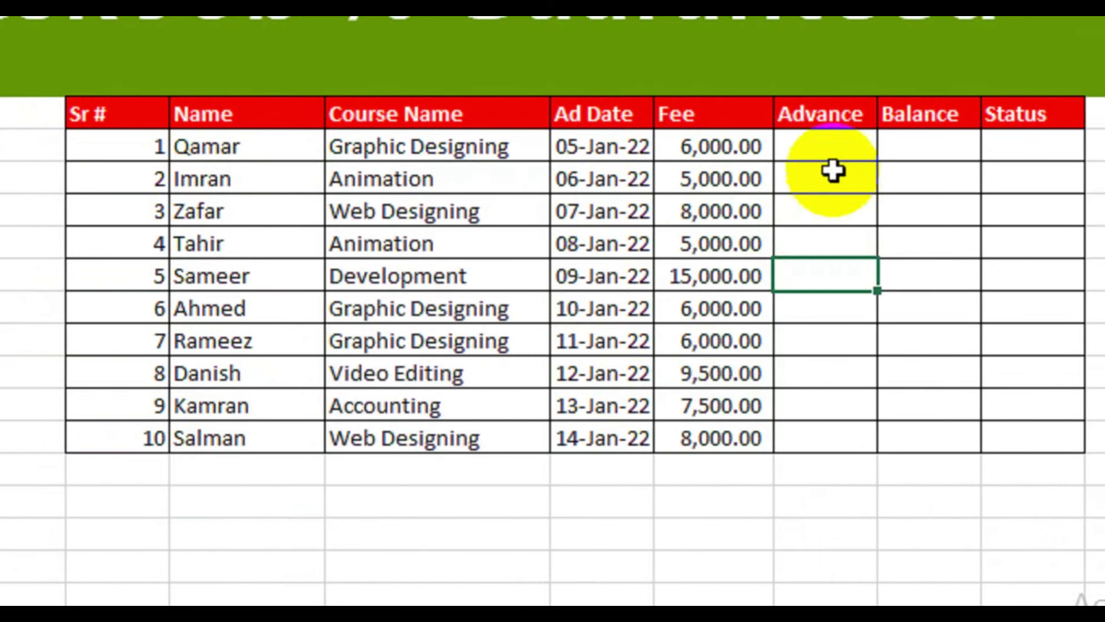
text(6000)
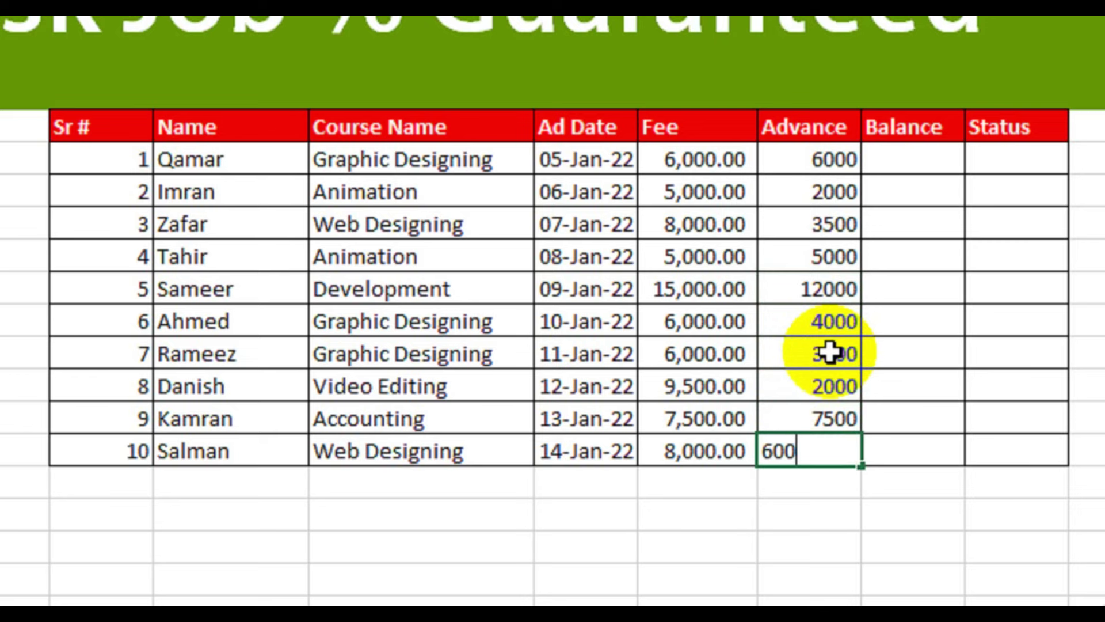
drag(814, 161, 806, 450)
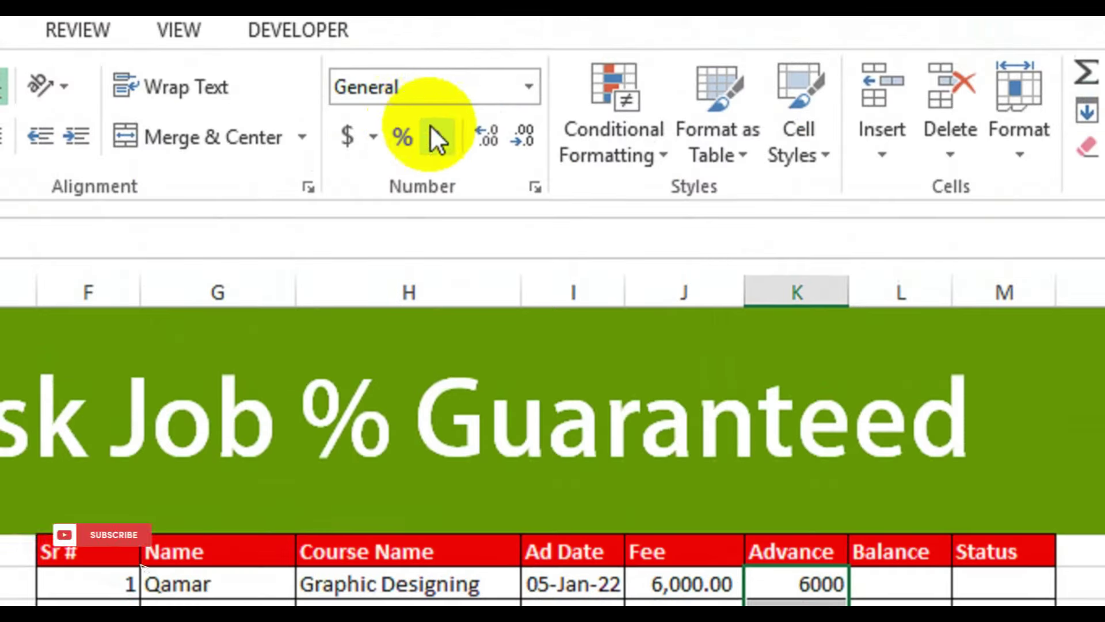
click(434, 136)
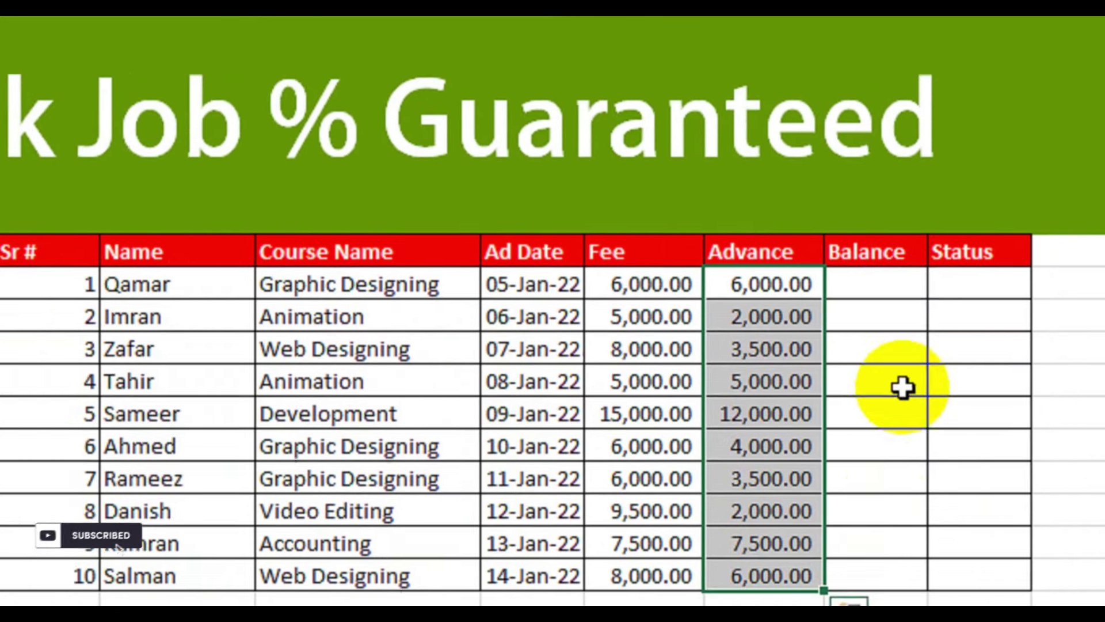
click(849, 292)
text(=)
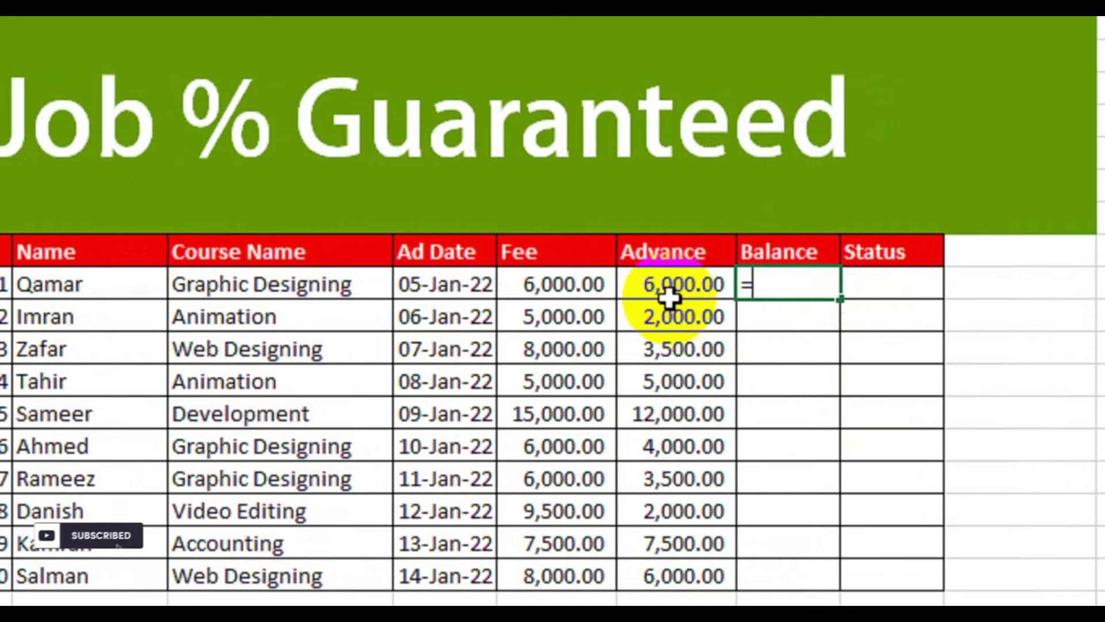
Enter =J9-K9 as the first balance, fill it down ten rows, and widen column L
click(580, 286)
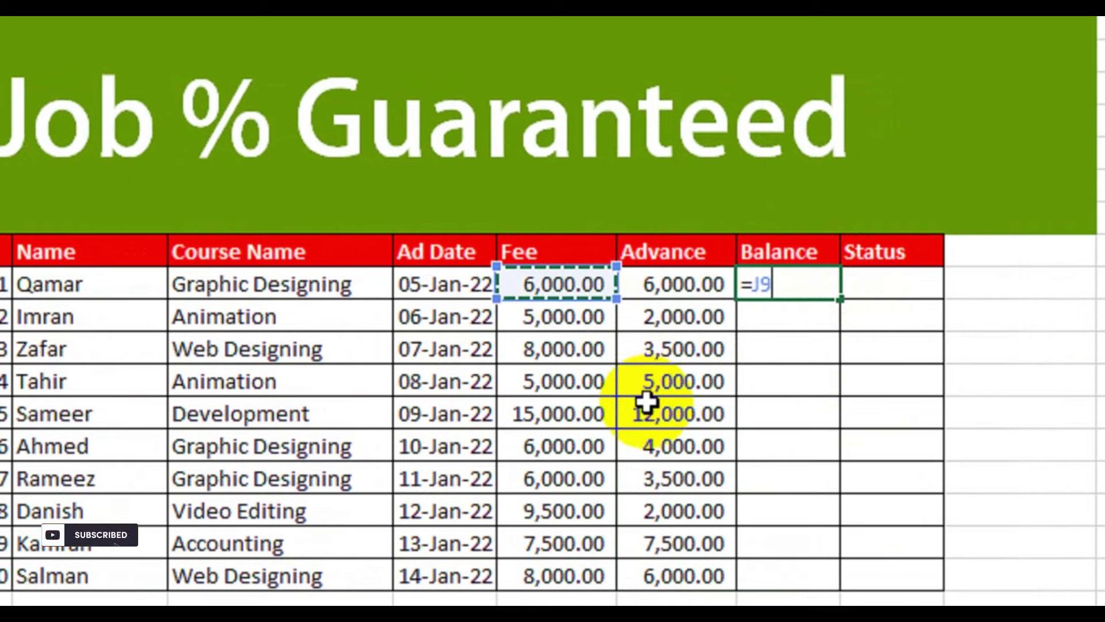
click(669, 282)
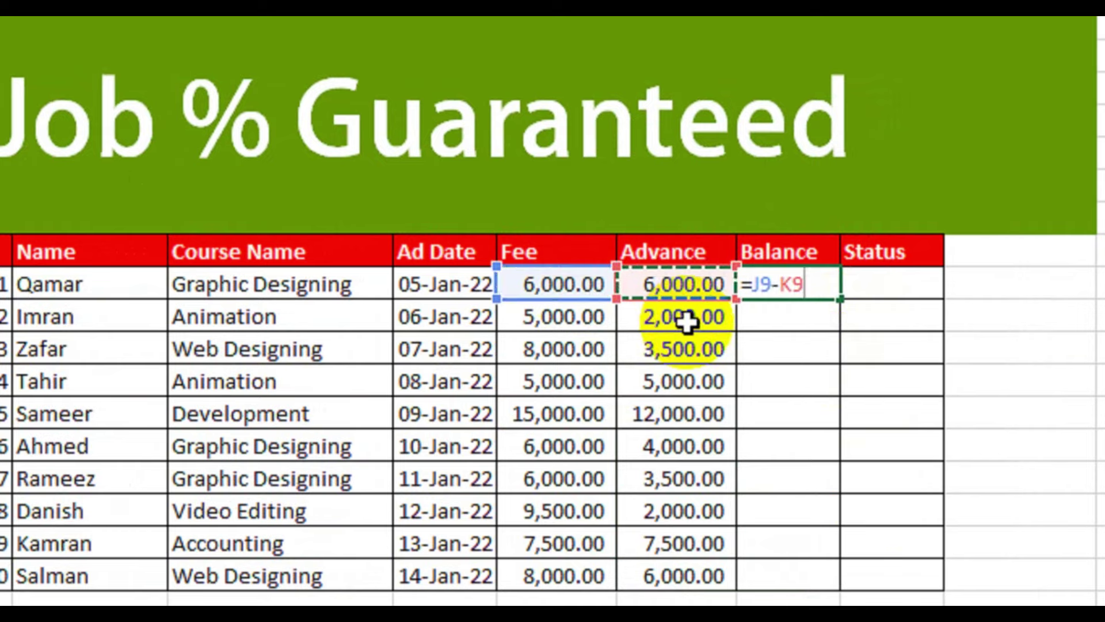
key(Return)
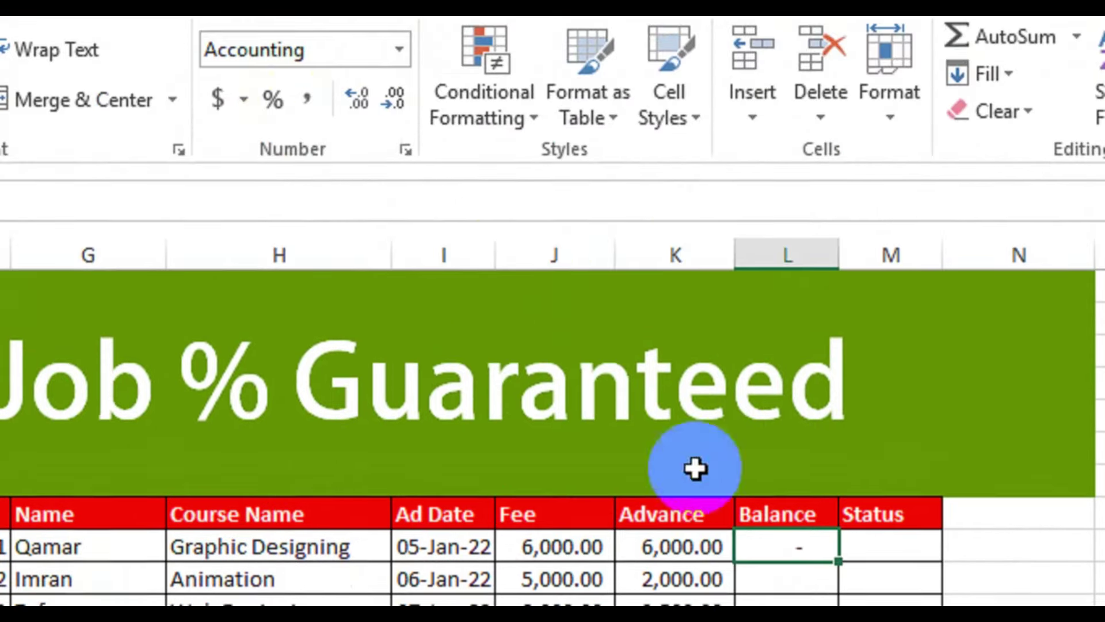
drag(838, 560, 830, 467)
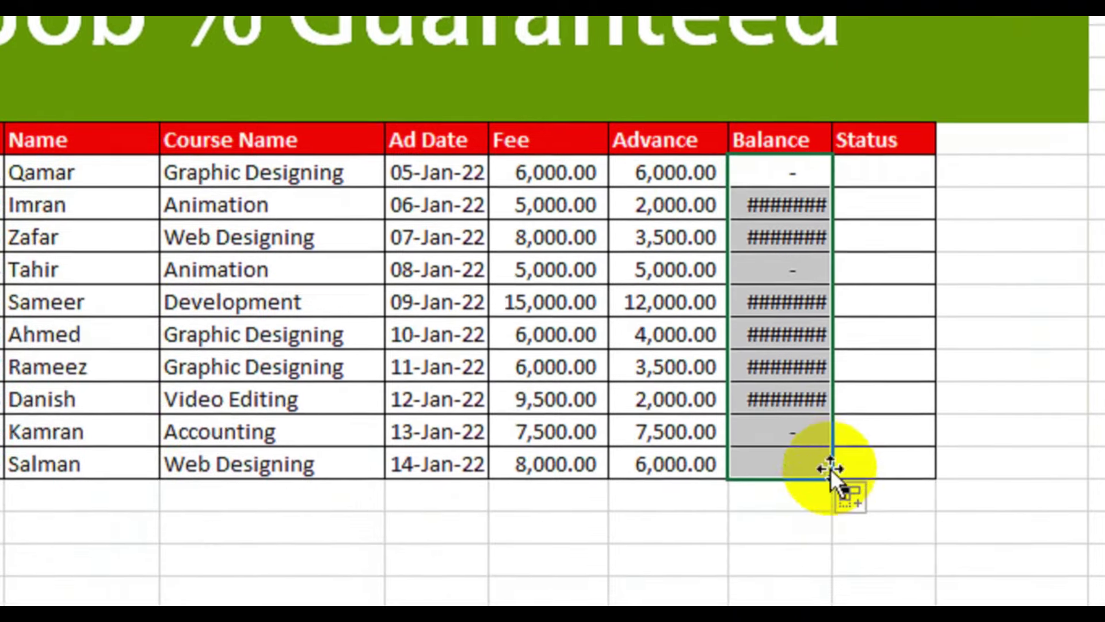
drag(831, 91, 837, 91)
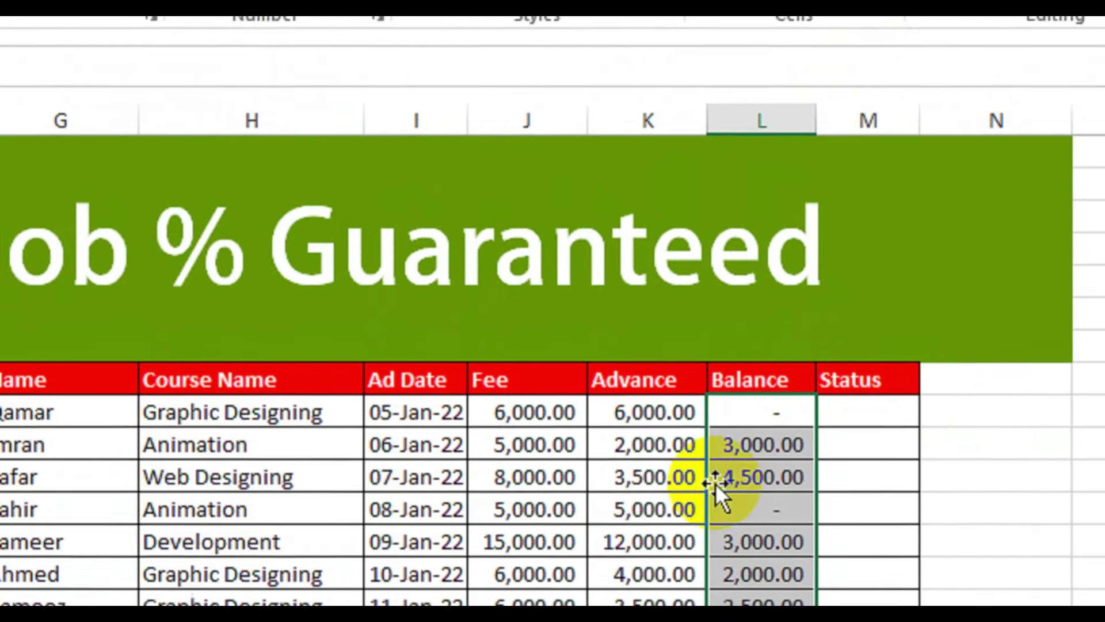
Verify several students' balances against their fee and advance amounts
click(545, 443)
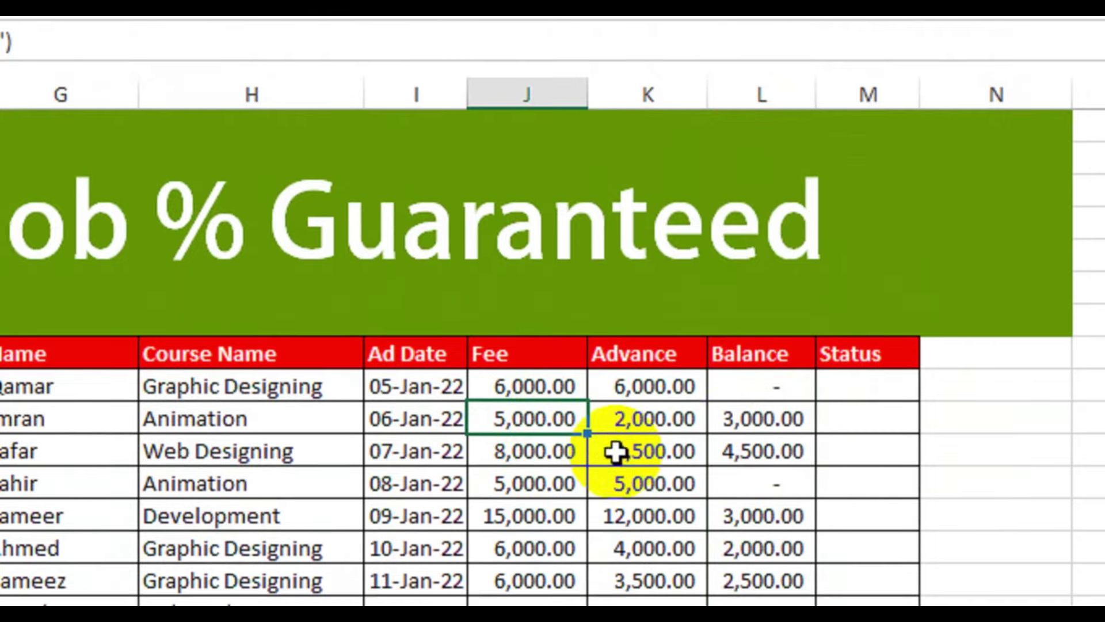
click(674, 423)
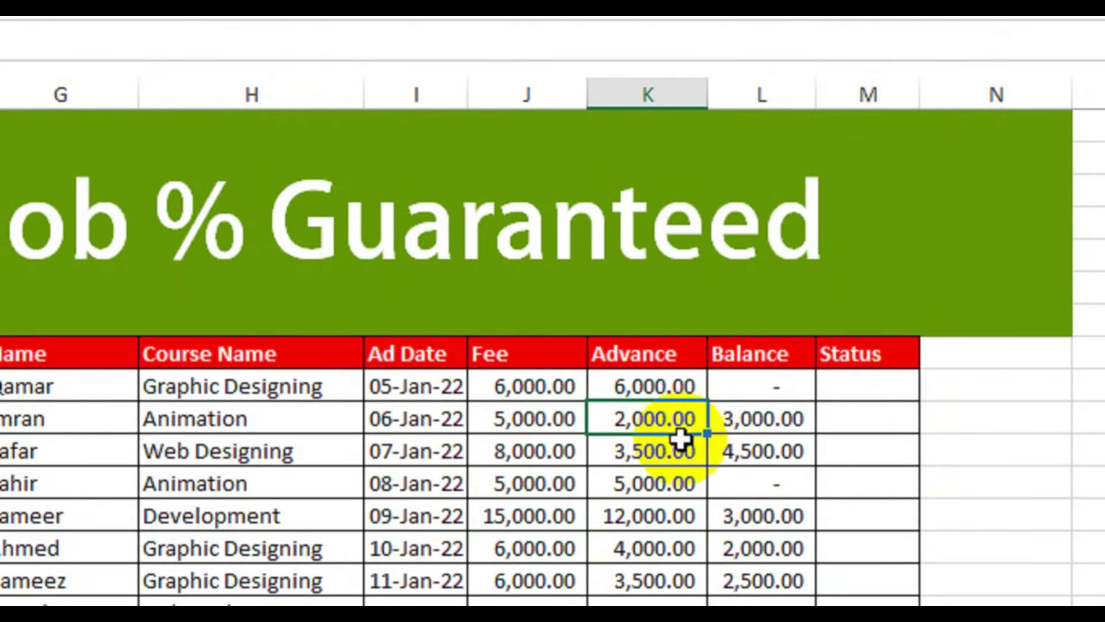
click(757, 425)
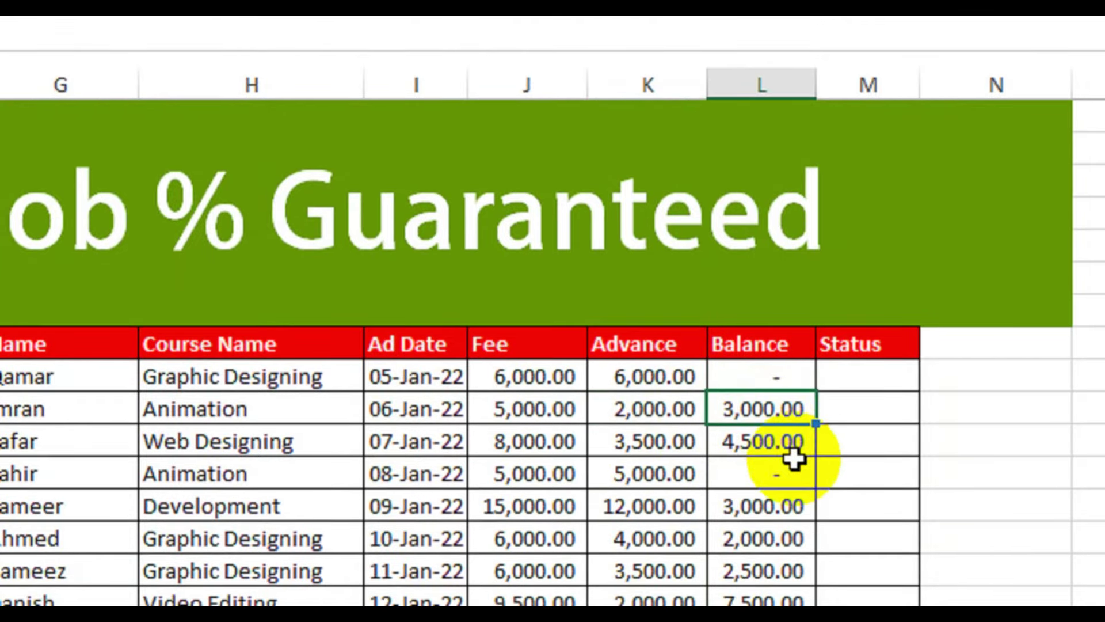
click(763, 376)
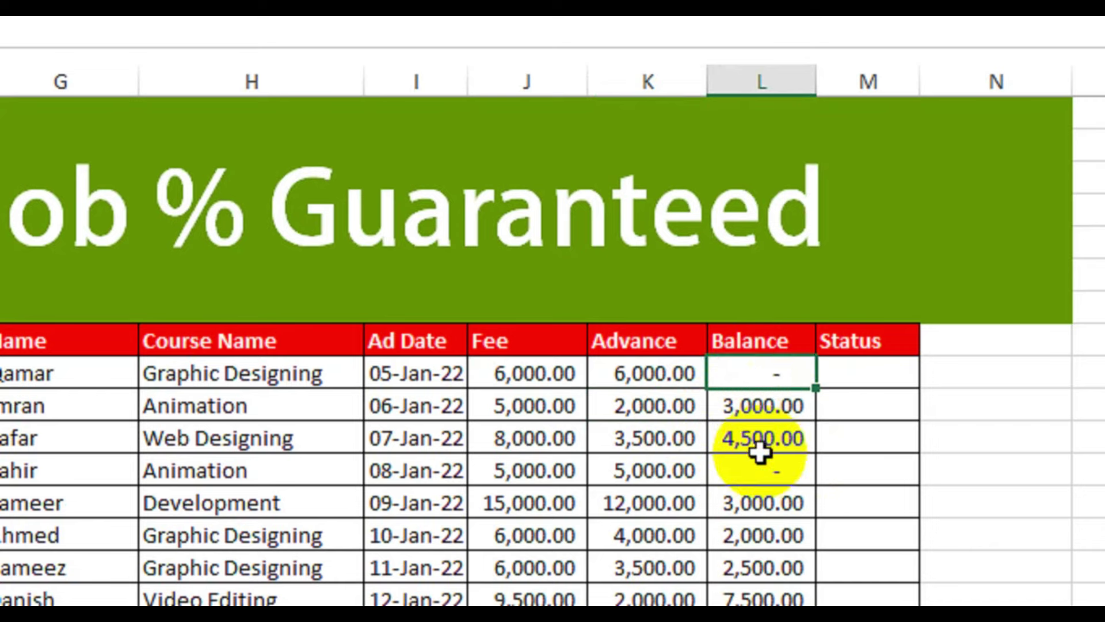
click(761, 471)
click(766, 369)
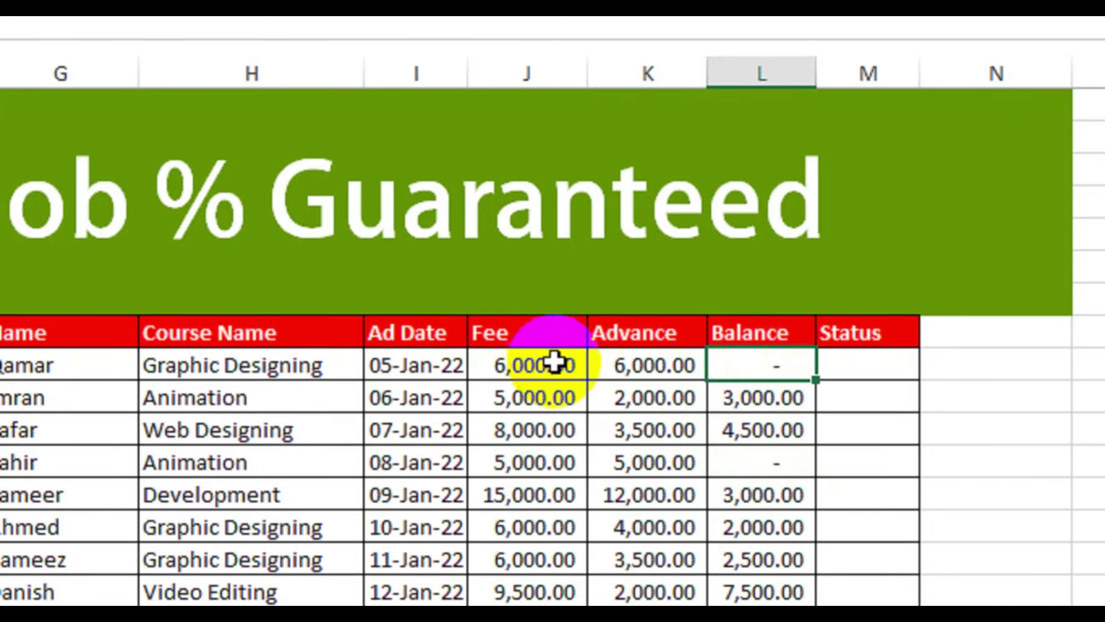
click(545, 368)
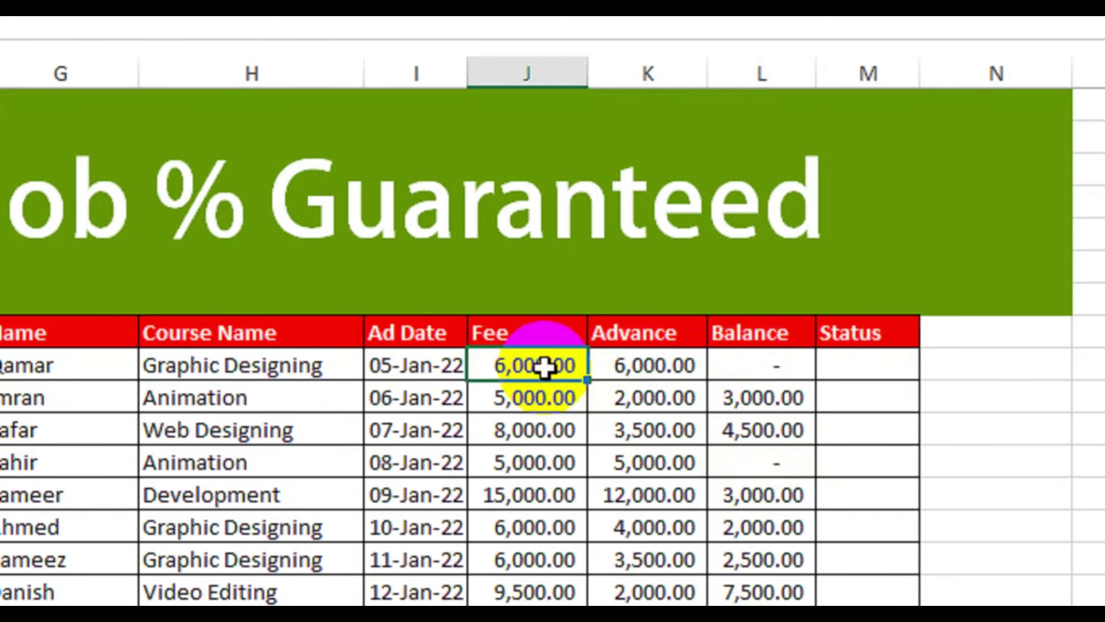
click(633, 365)
click(779, 364)
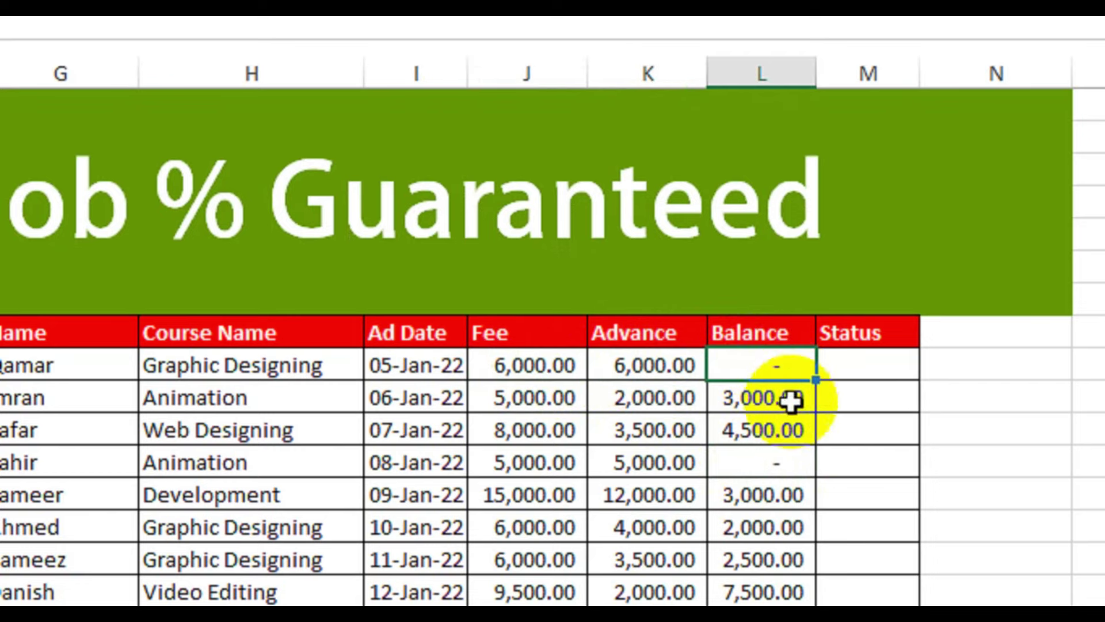
scroll(629, 476, down, 1)
click(587, 431)
drag(592, 432, 765, 431)
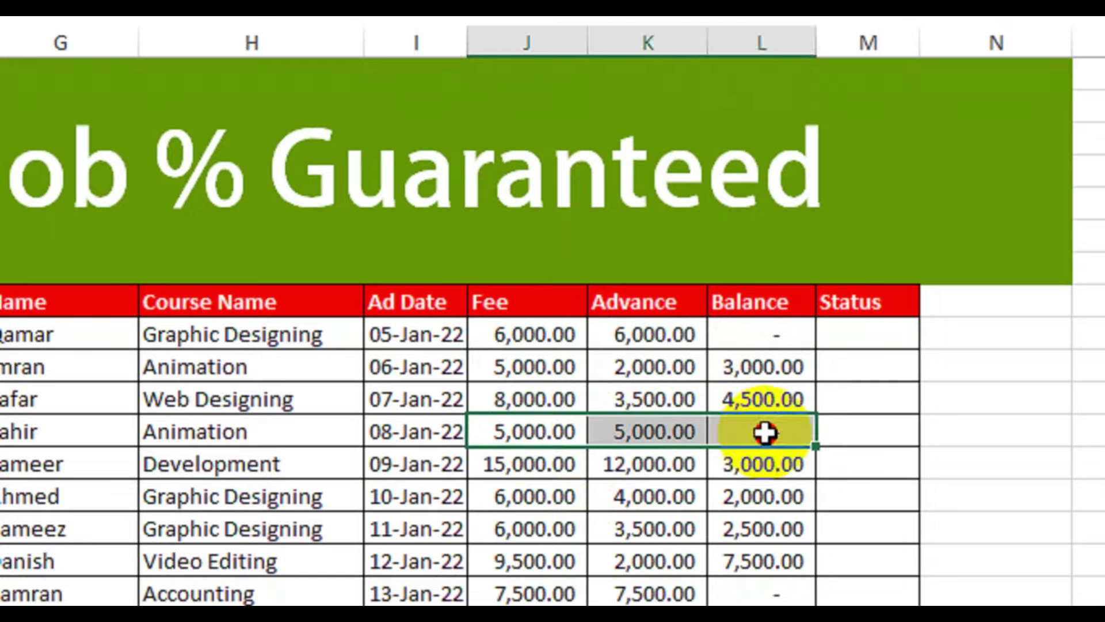
scroll(597, 512, down, 2)
drag(593, 495, 802, 458)
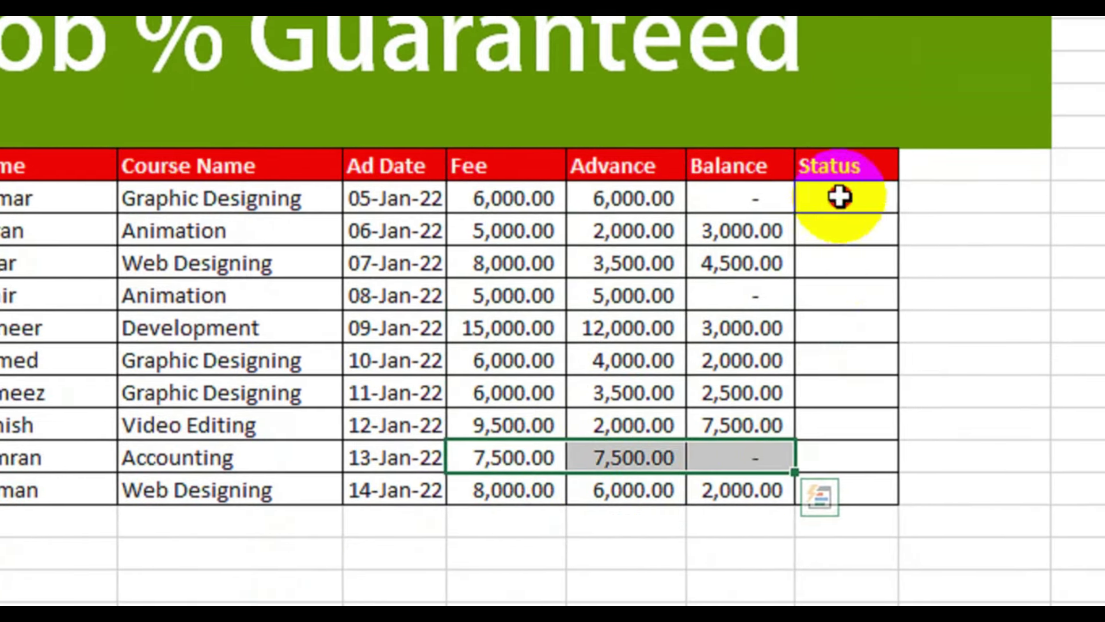
Enter =IF(L9=0,"Complete","Incomplete") in the first Status cell and widen column M
click(806, 198)
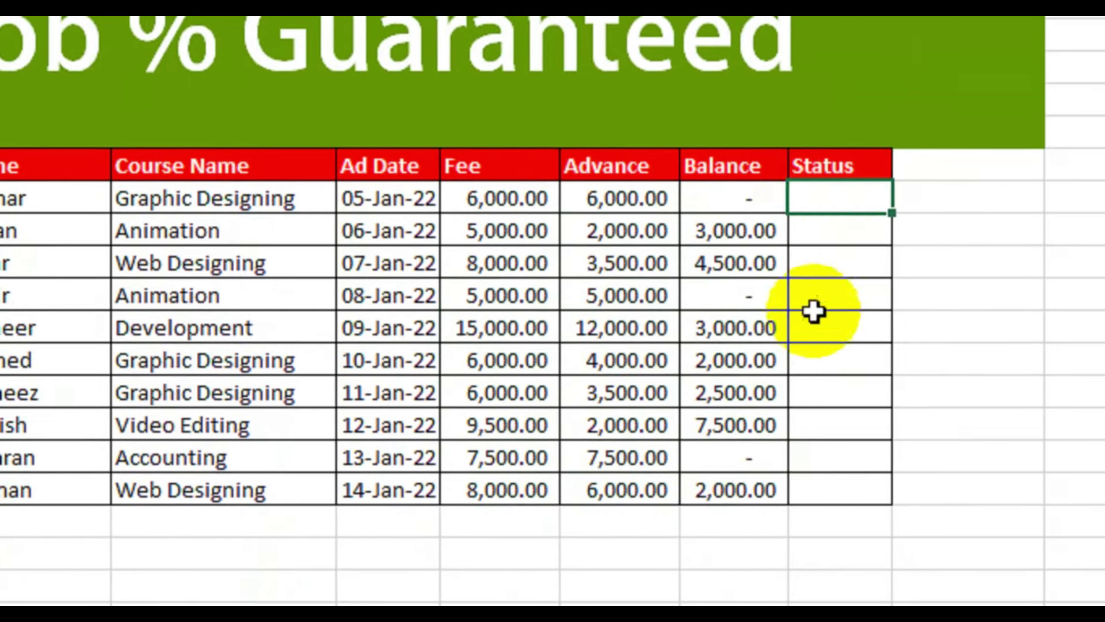
text(=i)
key(Tab)
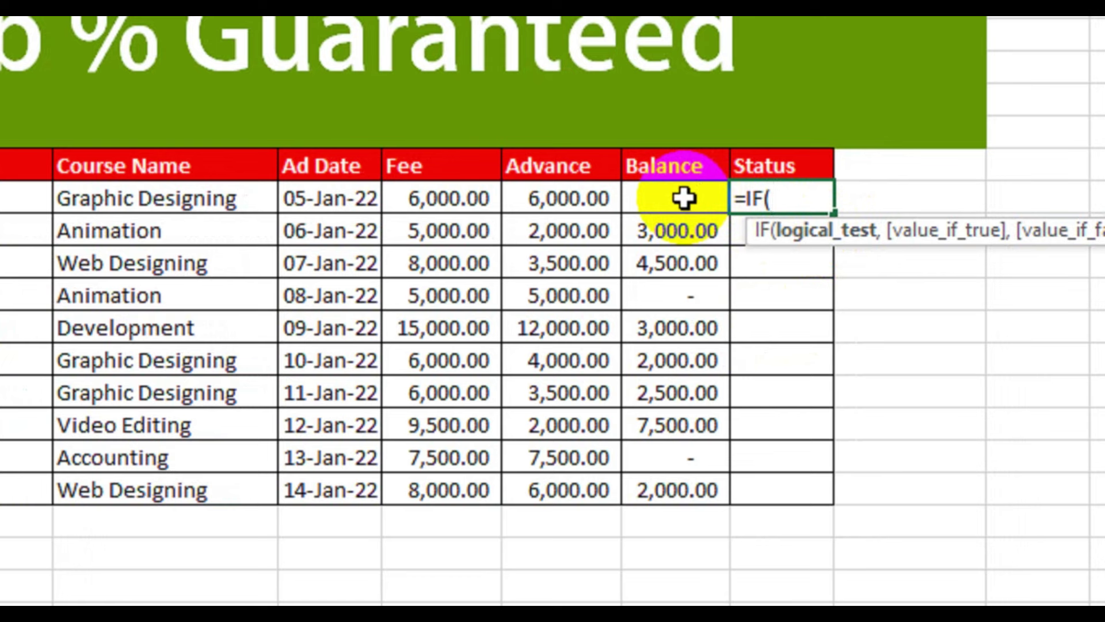
click(684, 198)
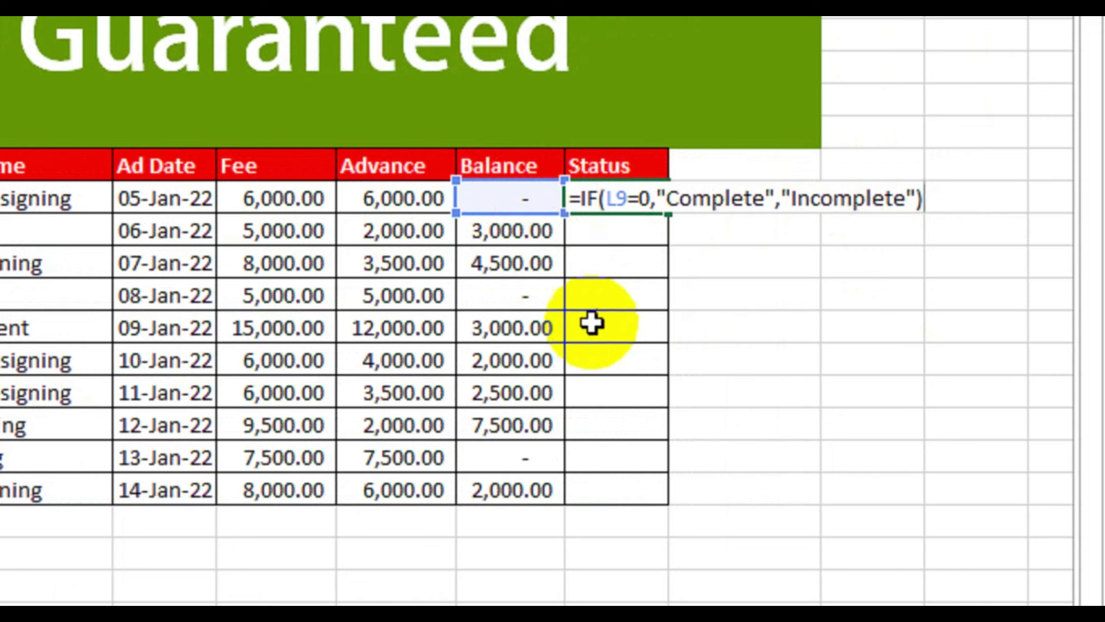
key(Return)
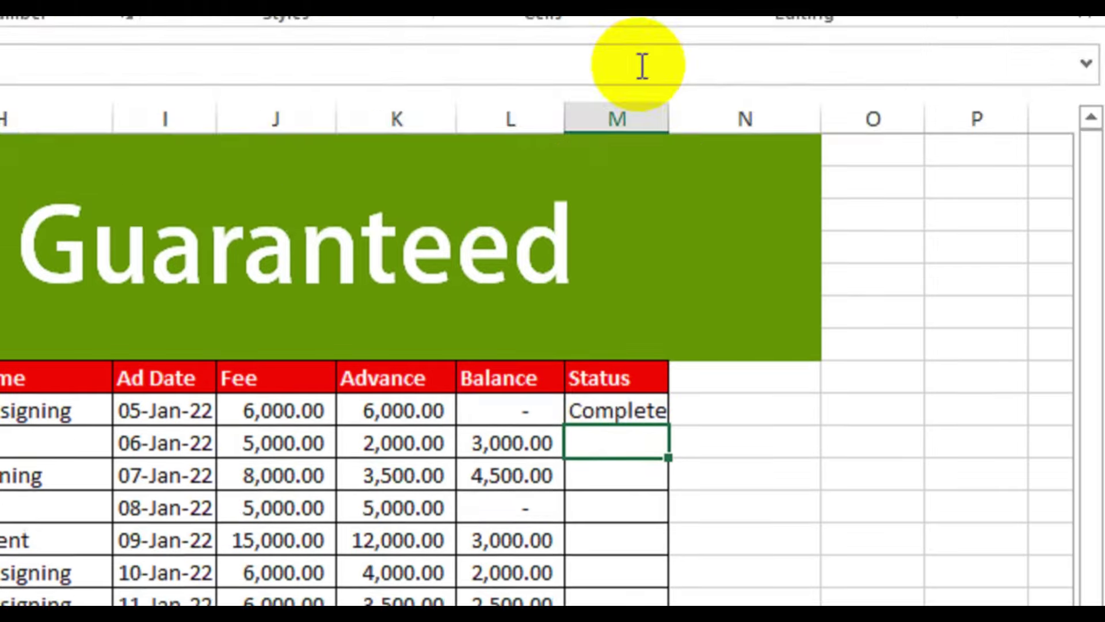
drag(669, 170, 711, 172)
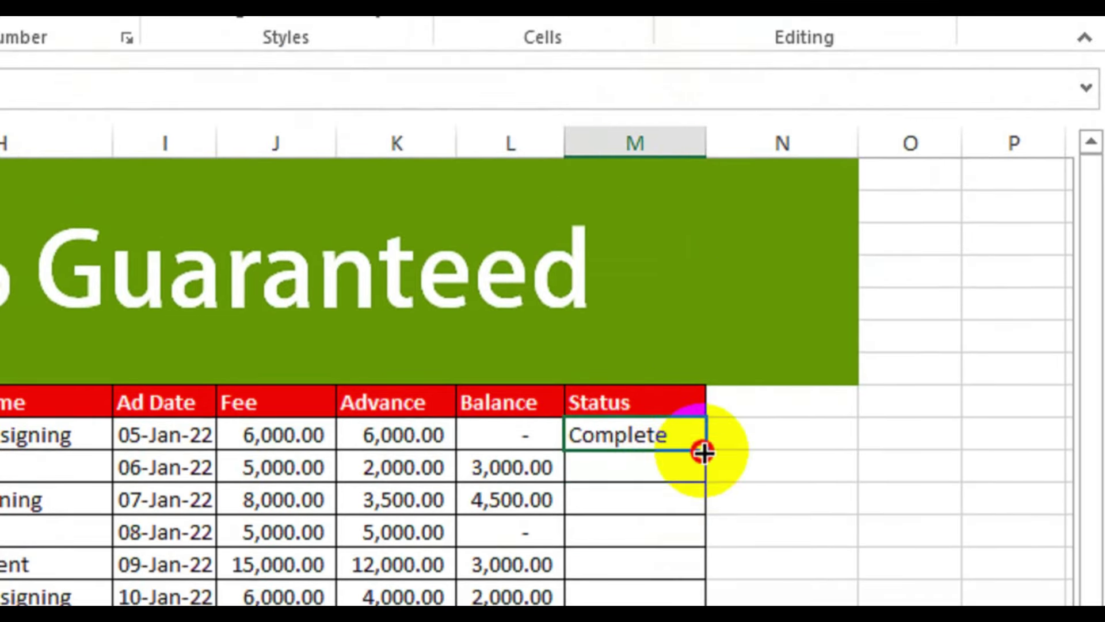
Fill the Status formula down to row 10 and check an Incomplete result against its balance
drag(705, 450, 680, 558)
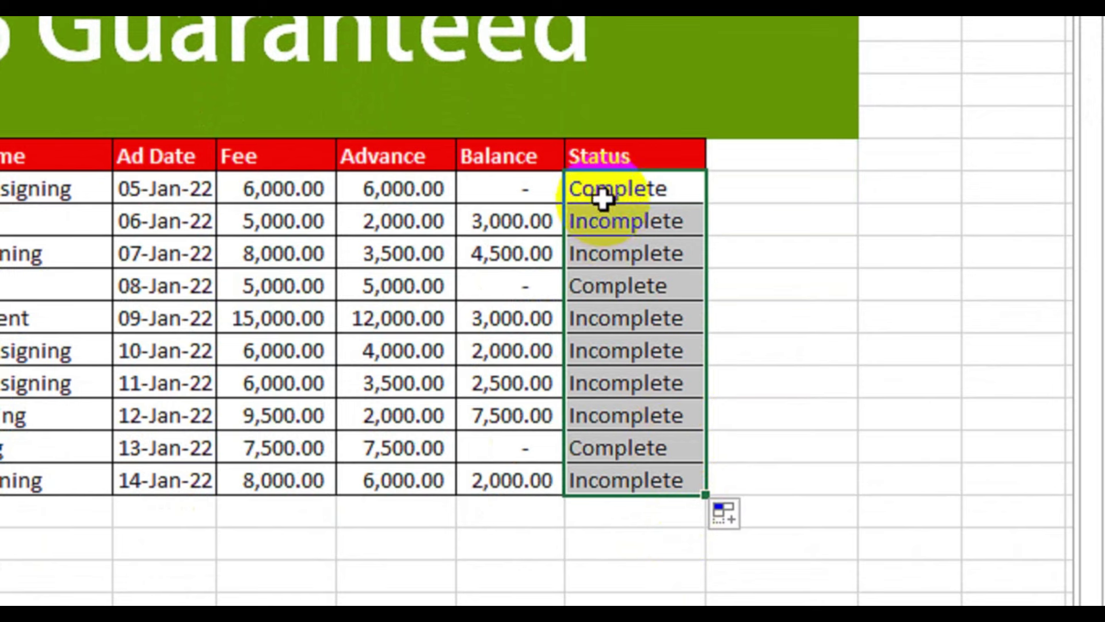
click(511, 188)
click(622, 219)
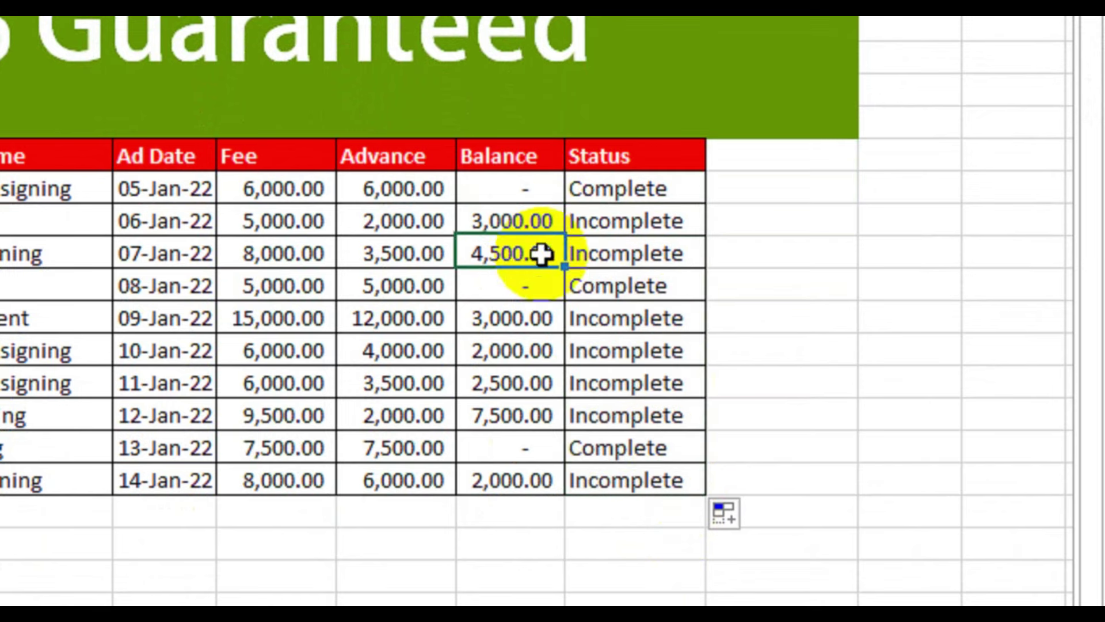
Confirm Complete appears only for zero balances, then select the Status cells for conditional formatting
click(616, 281)
click(494, 286)
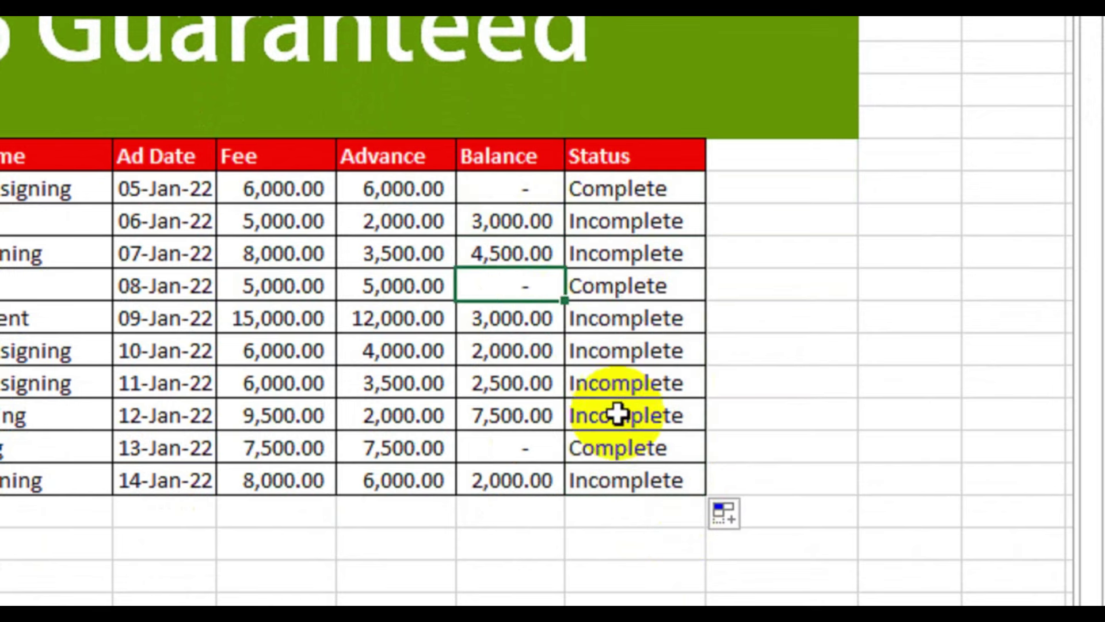
click(575, 448)
drag(618, 188, 617, 459)
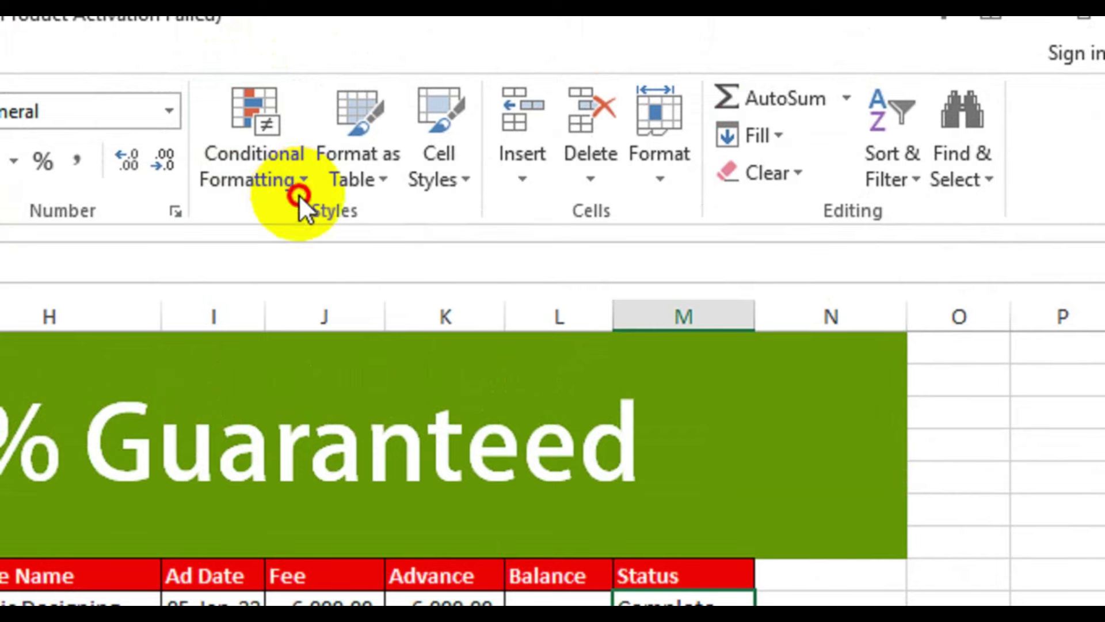
click(302, 180)
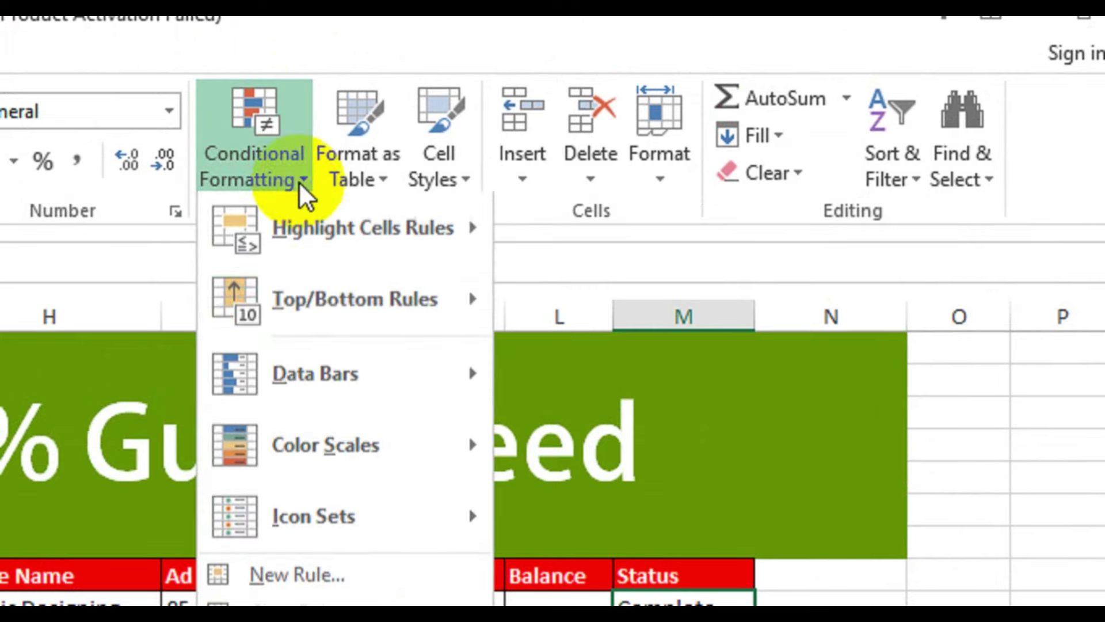
mouse_move(363, 160)
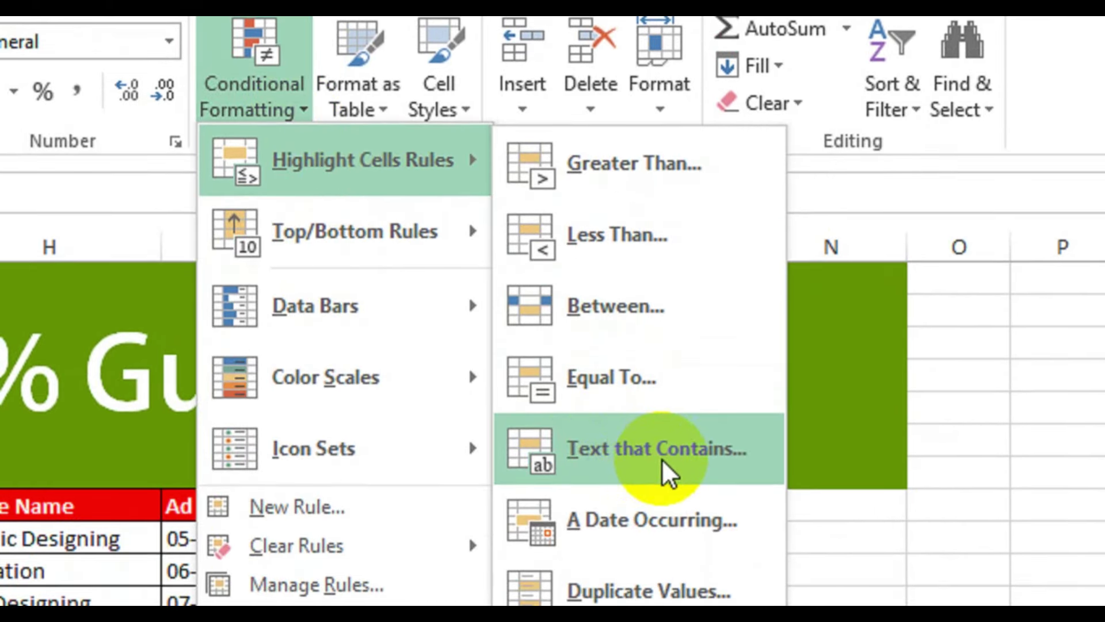
Highlight Status cells containing 'Complete' with green fill and dark green text
click(662, 463)
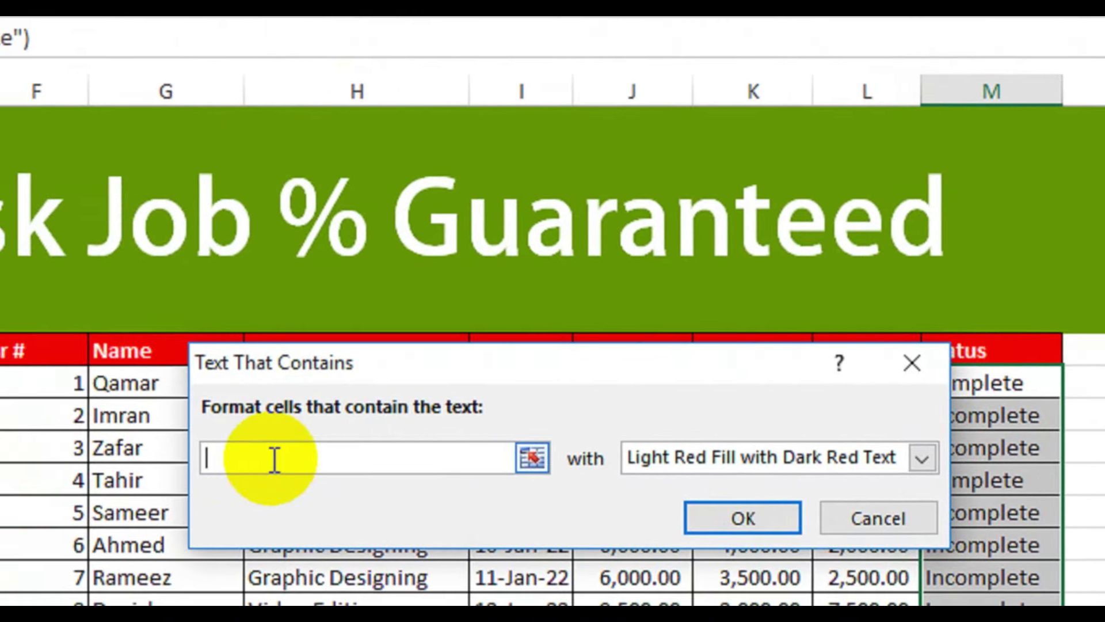
text(Complete)
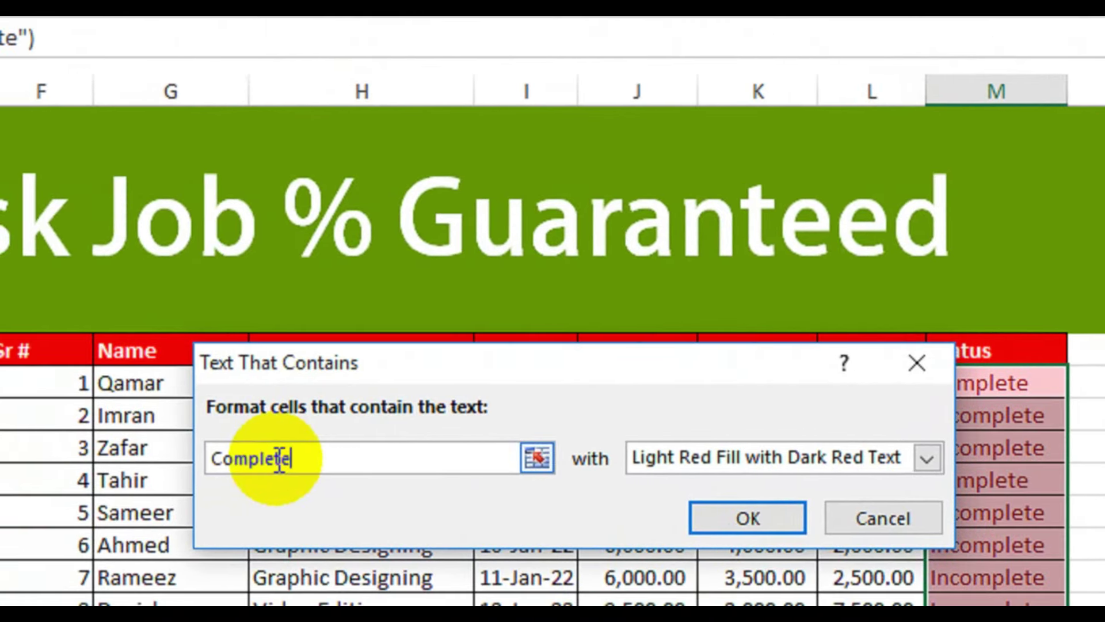
click(748, 457)
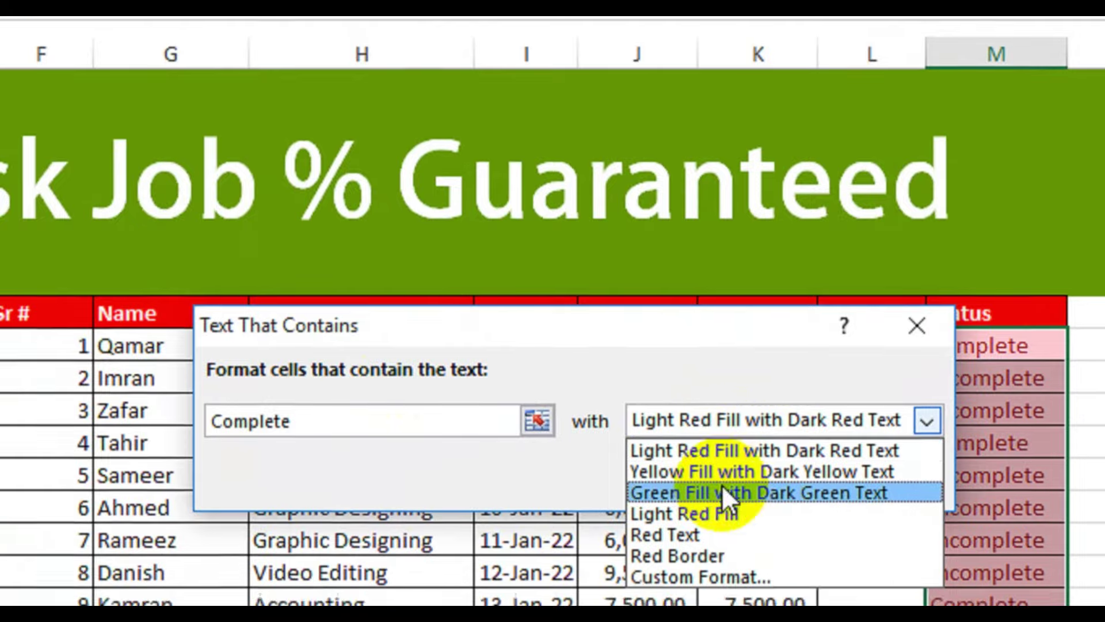
click(720, 489)
drag(706, 295, 582, 227)
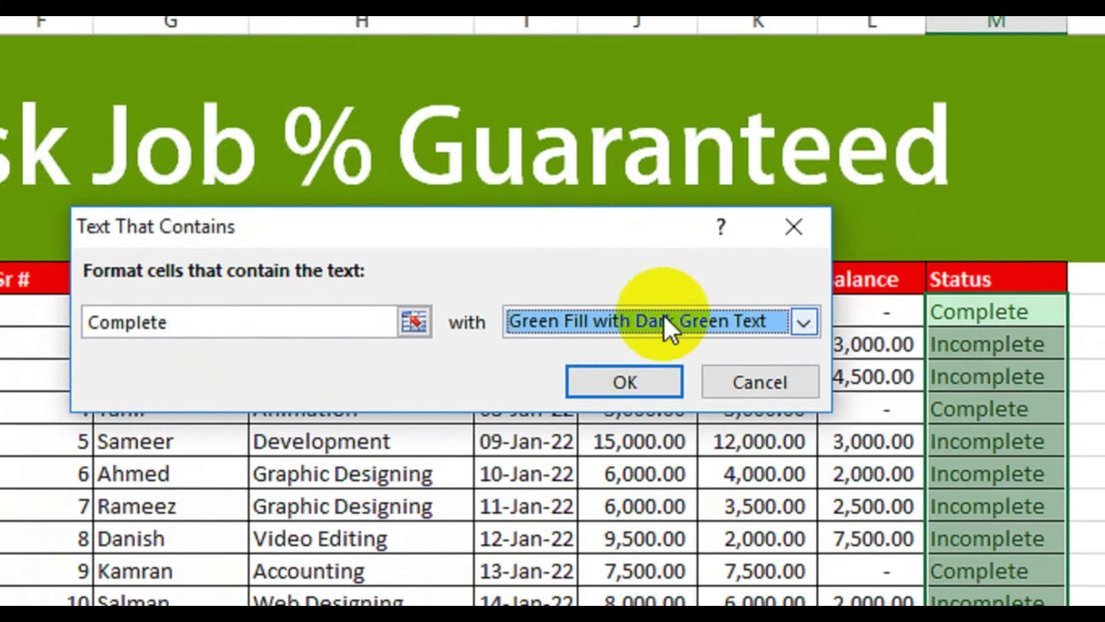
click(714, 331)
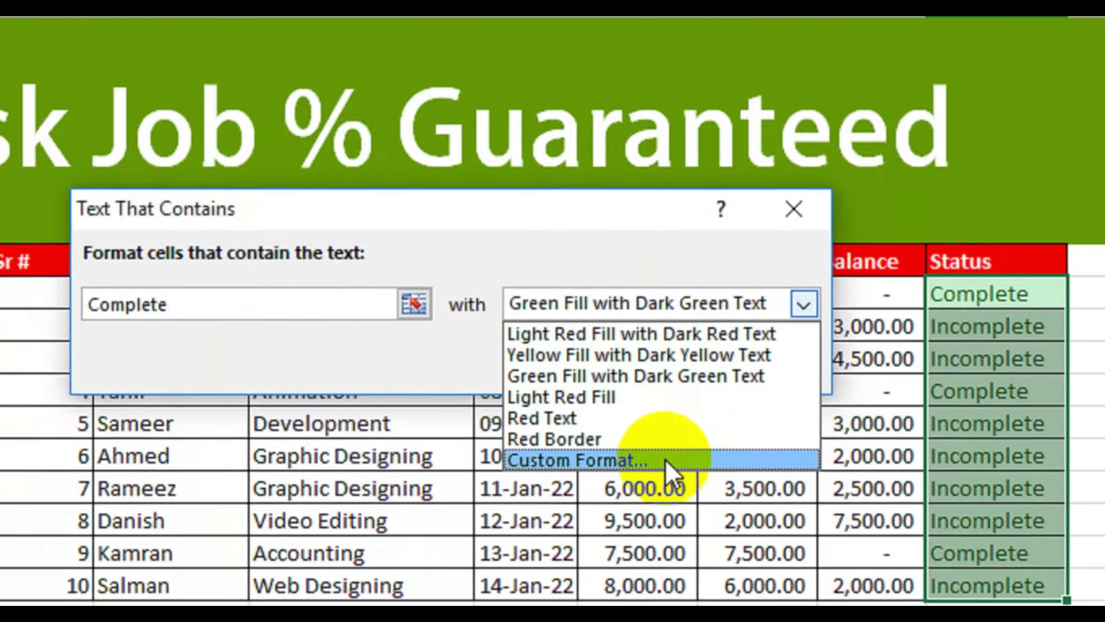
click(630, 303)
click(624, 361)
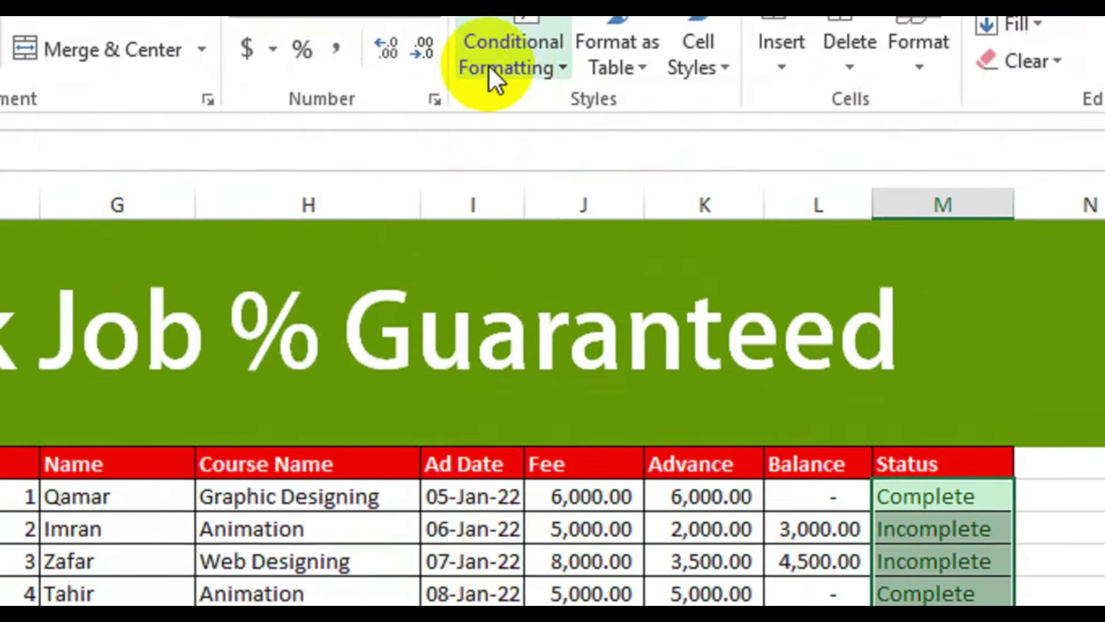
Highlight Status cells containing 'Incomplete' with light red fill and dark red text
click(493, 77)
mouse_move(622, 176)
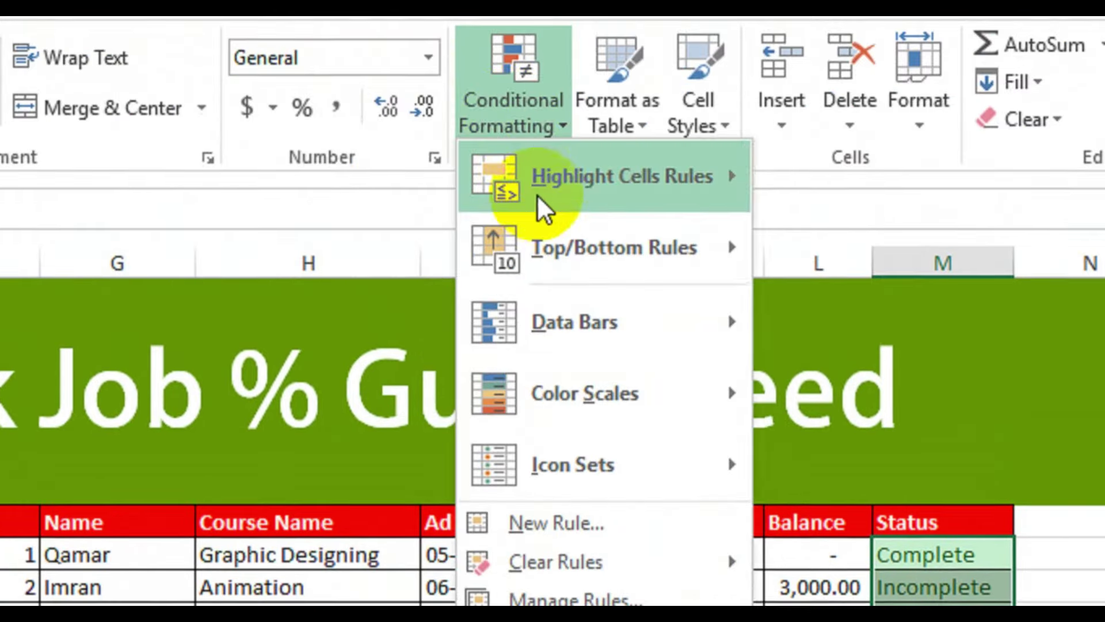
click(835, 396)
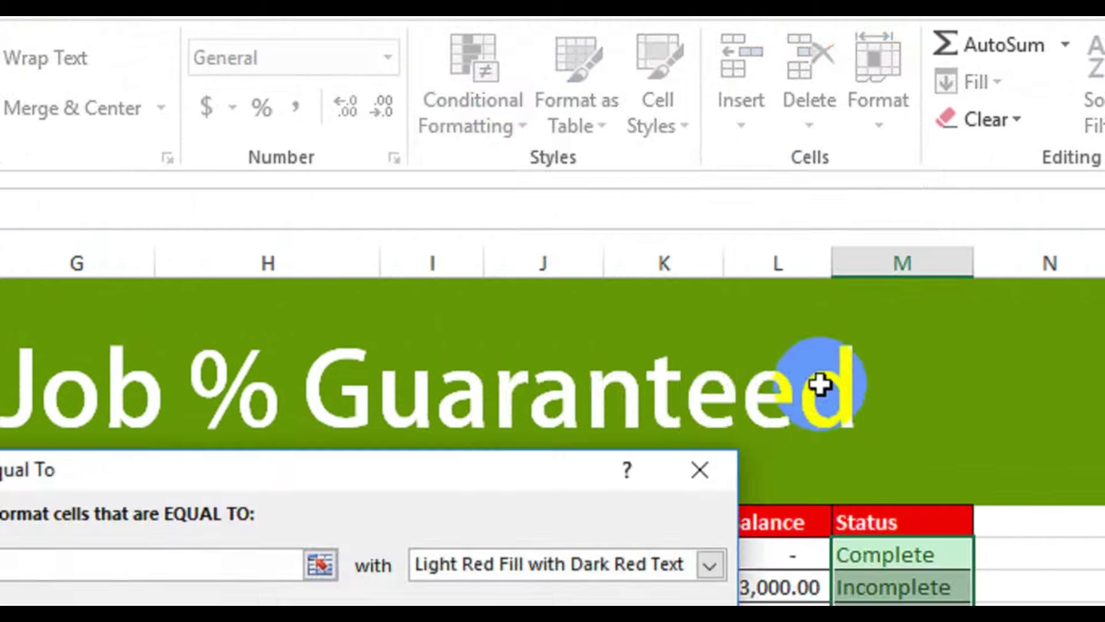
click(718, 463)
click(485, 143)
mouse_move(572, 198)
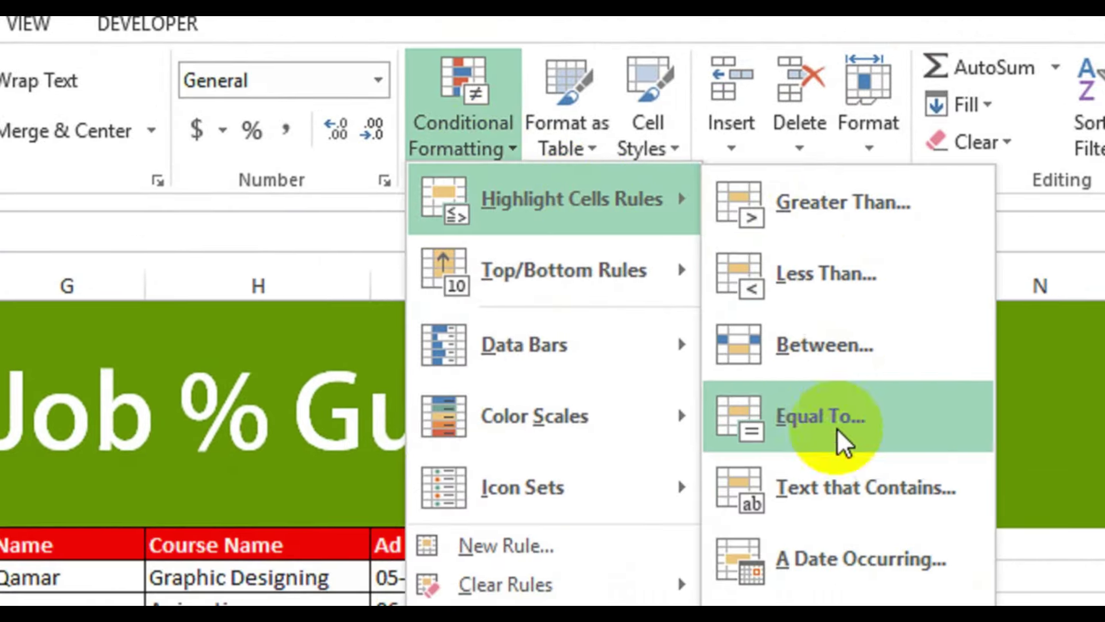
click(832, 484)
text(complete)
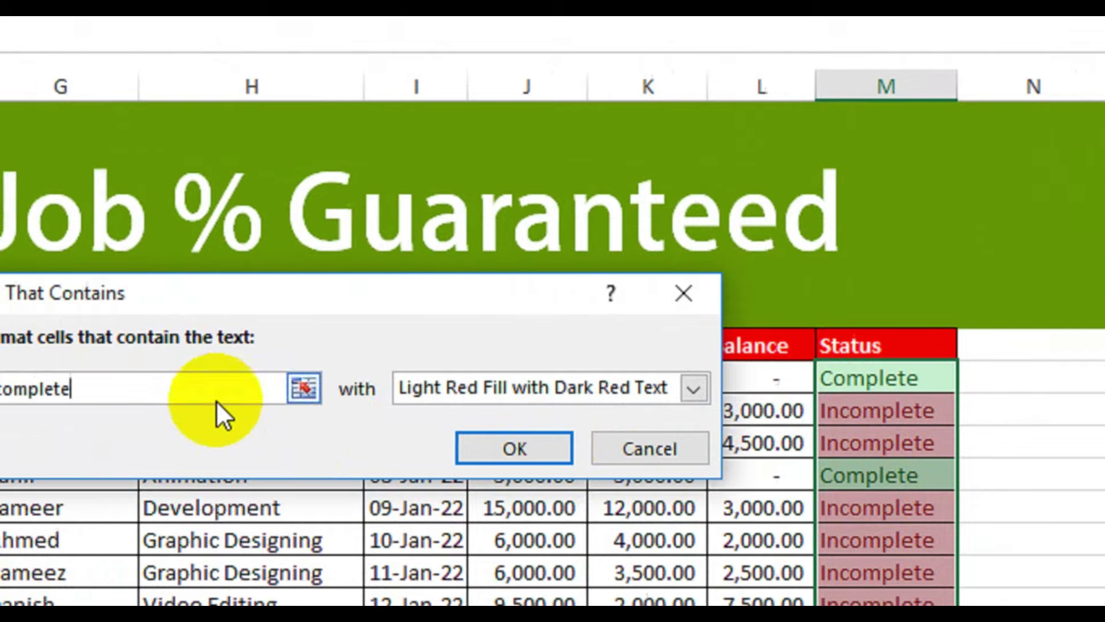
click(561, 501)
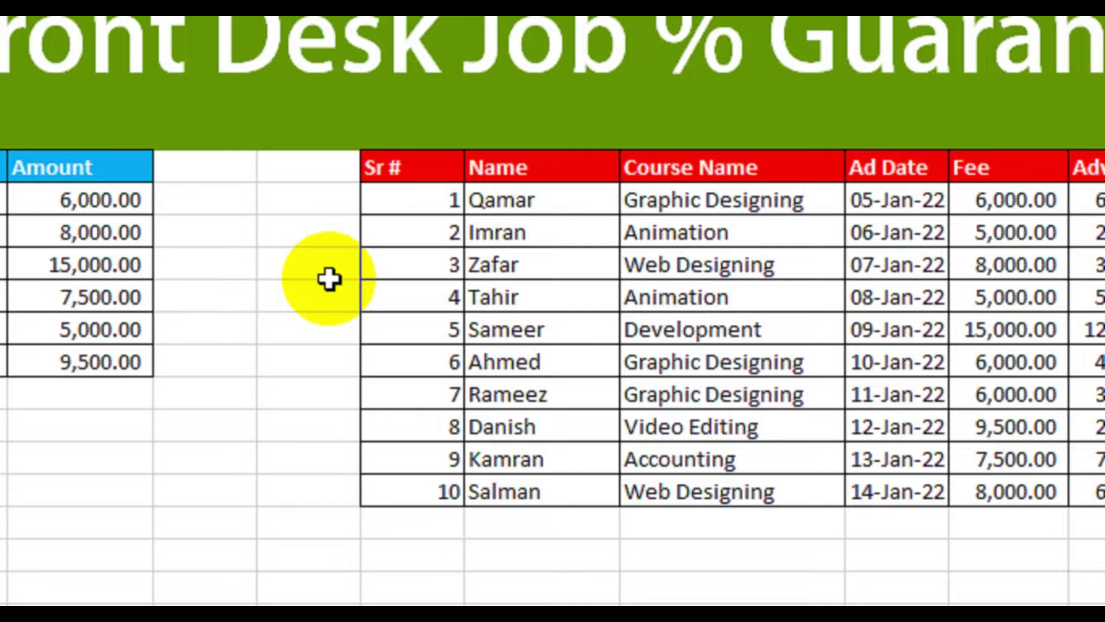
Copy the course list B8:B14 and paste it at B17 below the Courses table
mouse_move(173, 173)
mouse_down()
mouse_move(357, 298)
mouse_move(359, 332)
mouse_up()
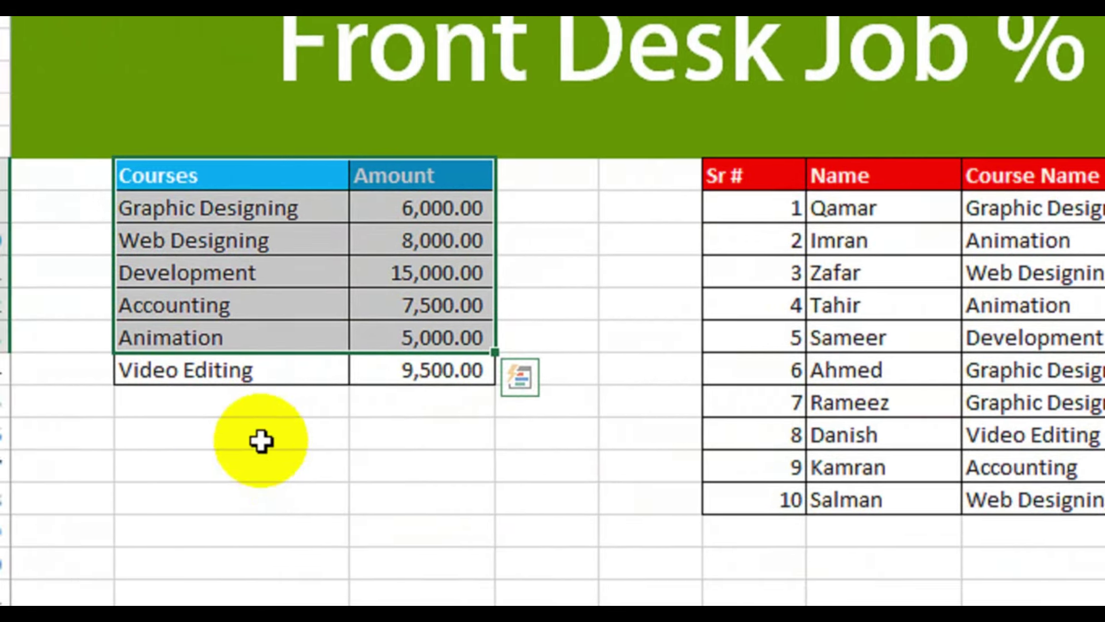
drag(256, 183, 324, 377)
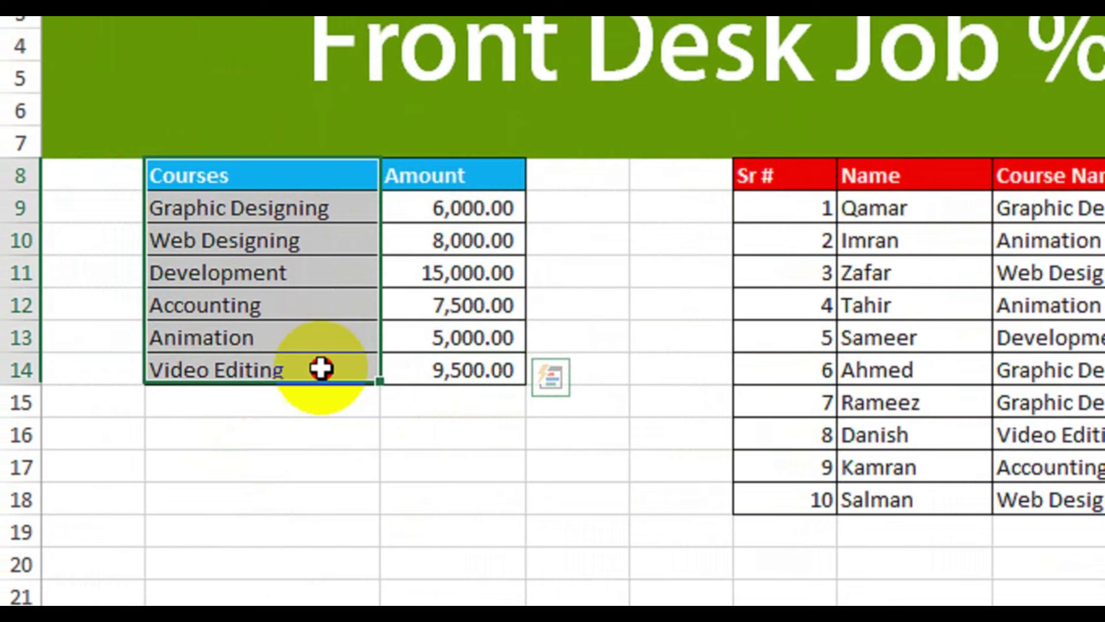
key(ctrl+c)
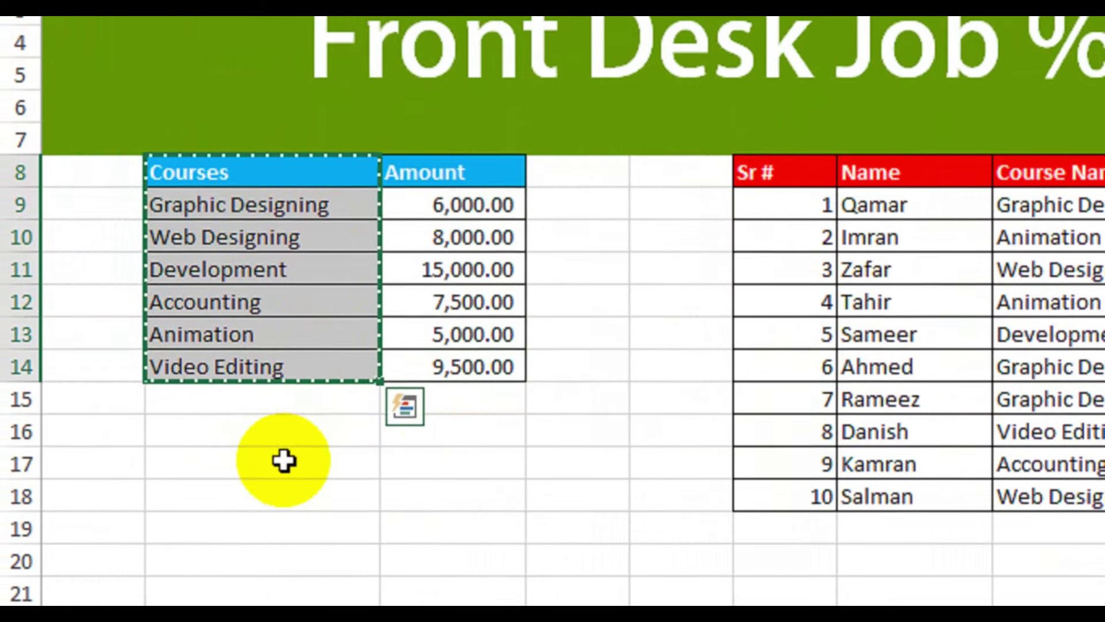
click(283, 459)
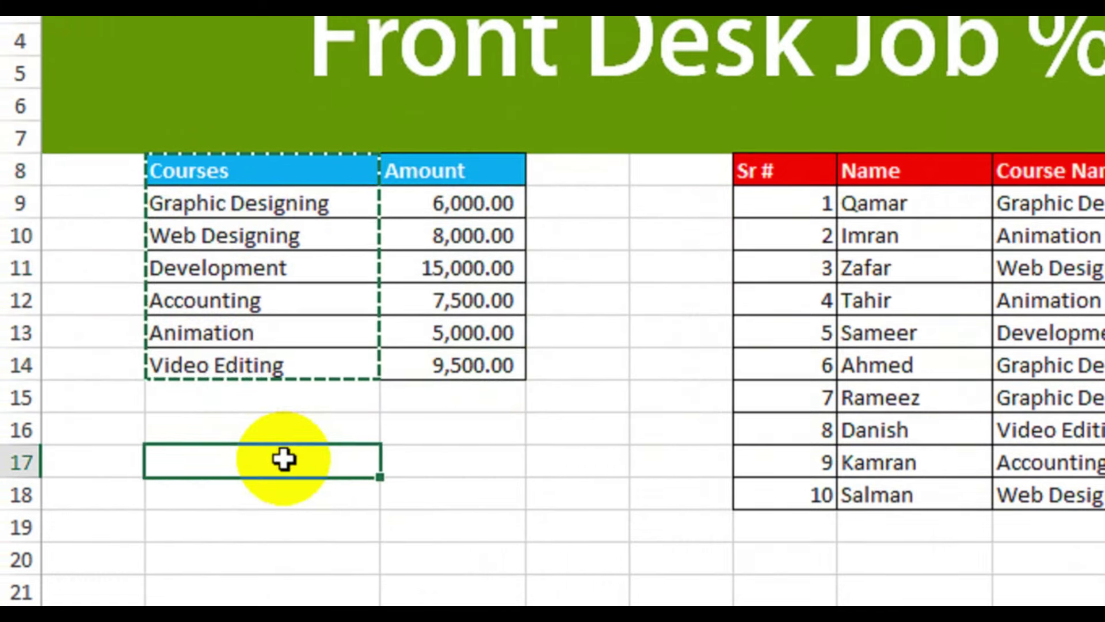
key(ctrl+v)
click(444, 466)
Select the Report heading row across columns B to D
click(340, 431)
key(Right)
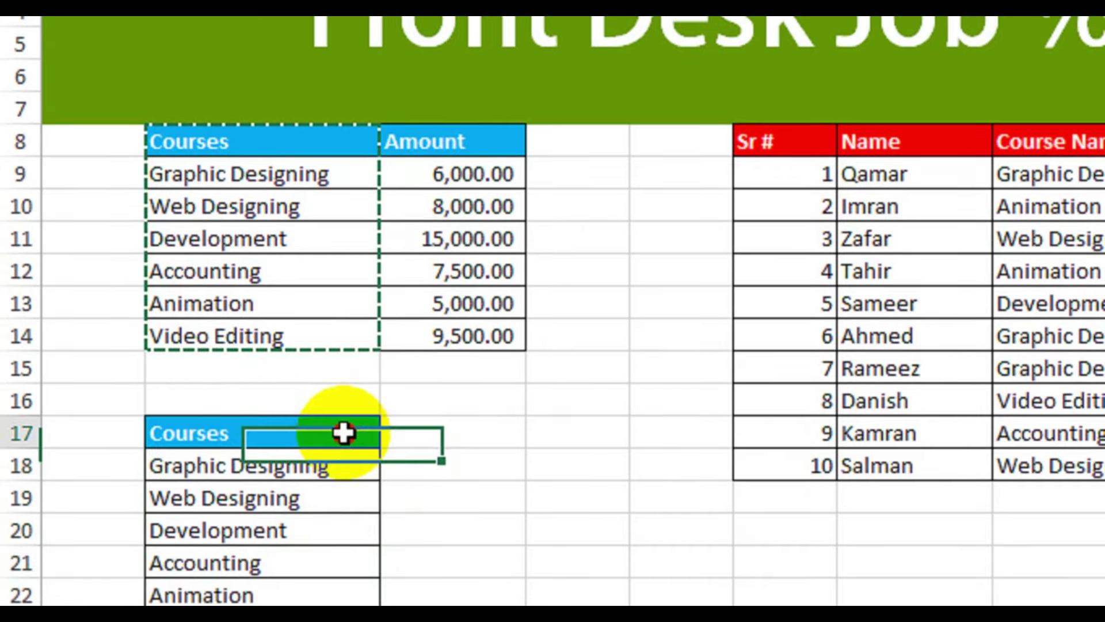
key(Escape)
text(Report)
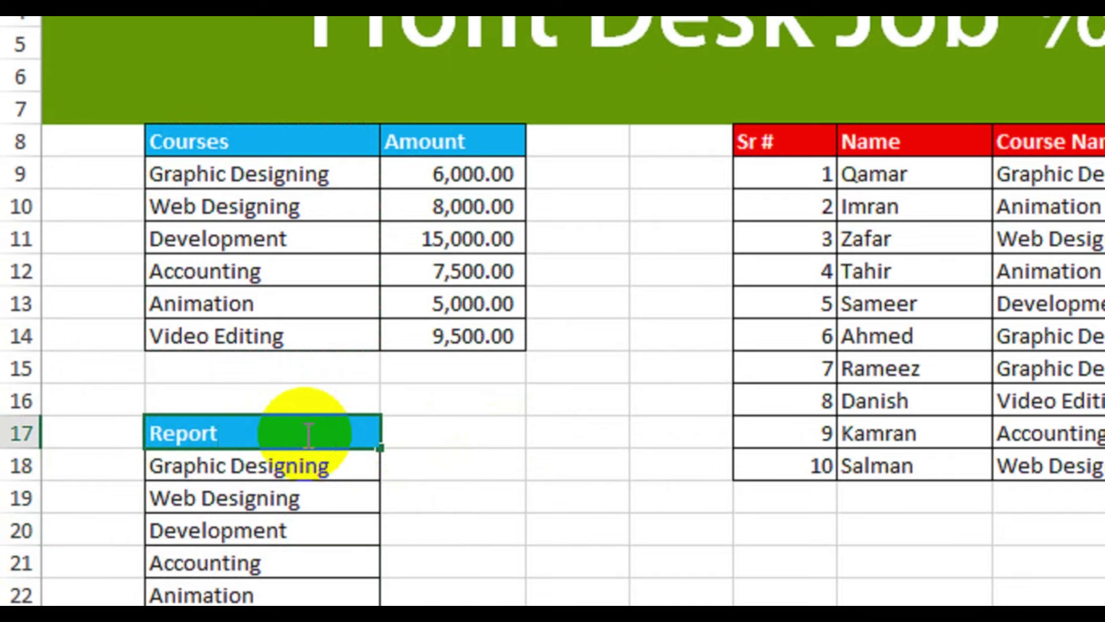
click(555, 431)
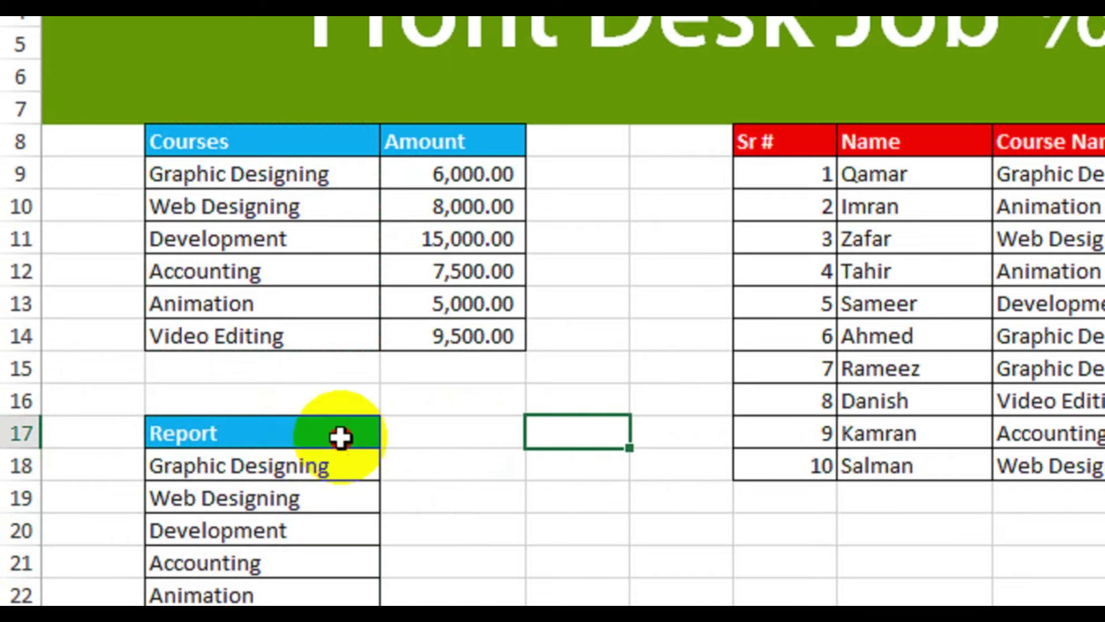
drag(340, 436, 535, 436)
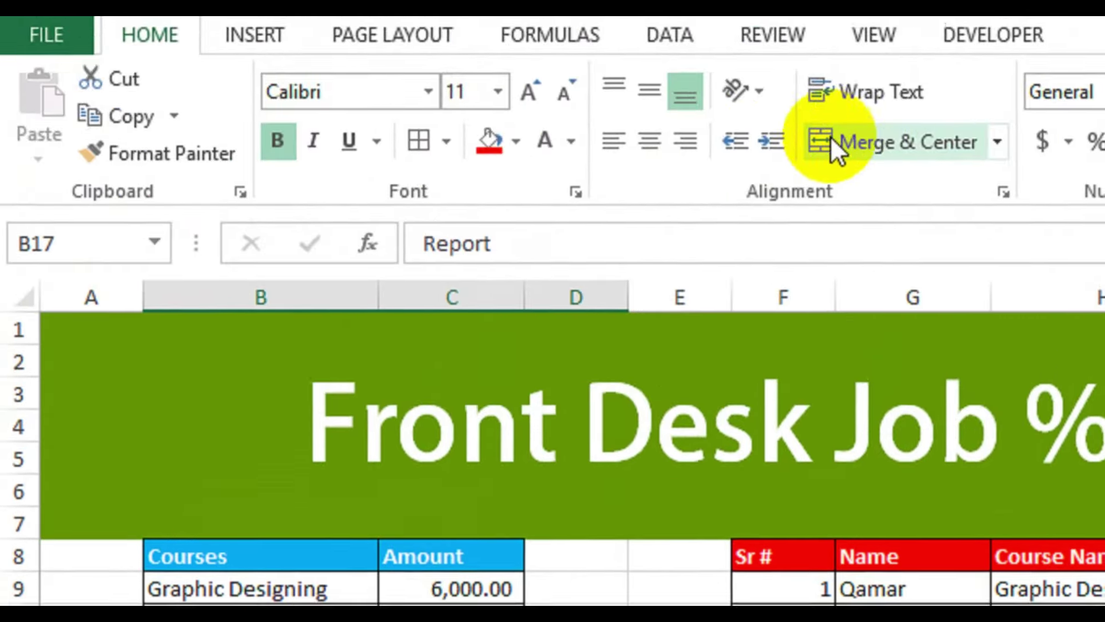
Merge and center the Report heading over B17:D17 and give C18:D23 all borders
click(832, 141)
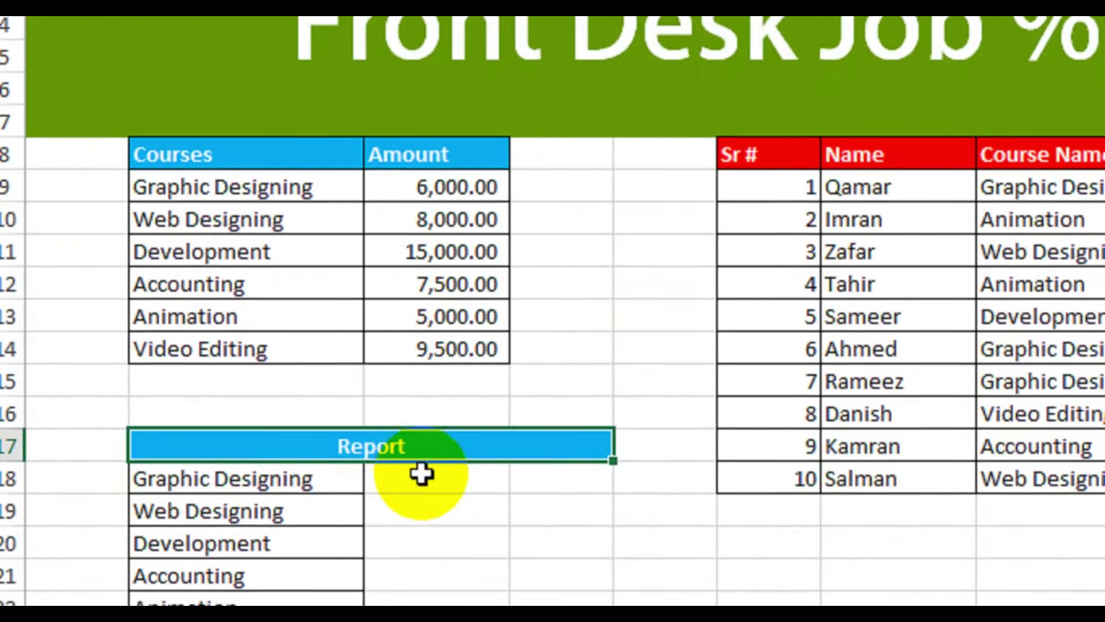
drag(438, 349, 529, 505)
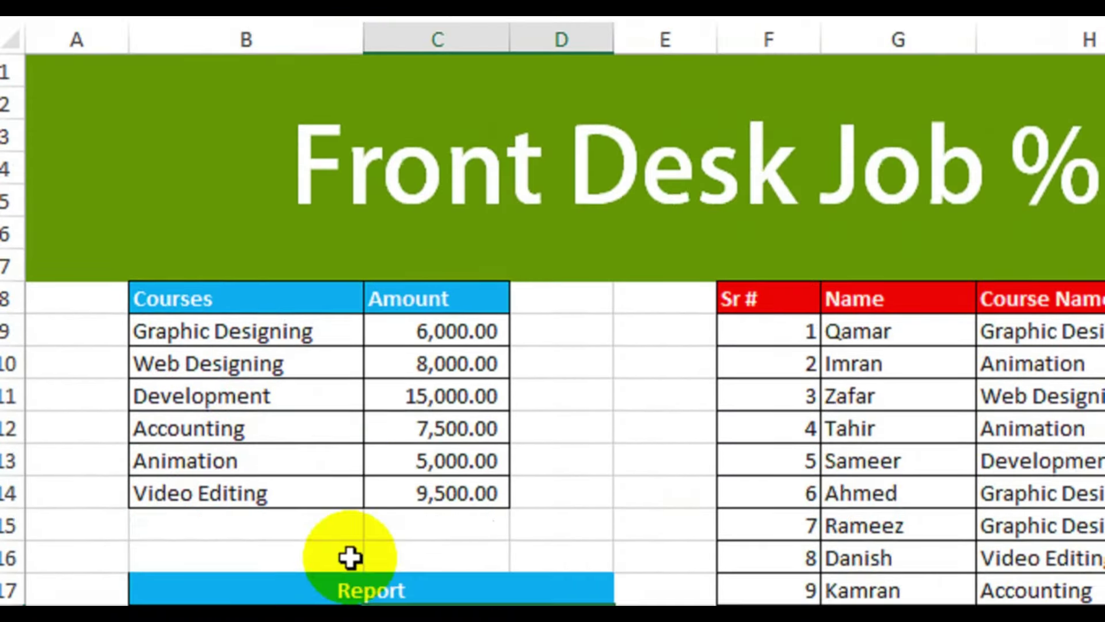
click(369, 587)
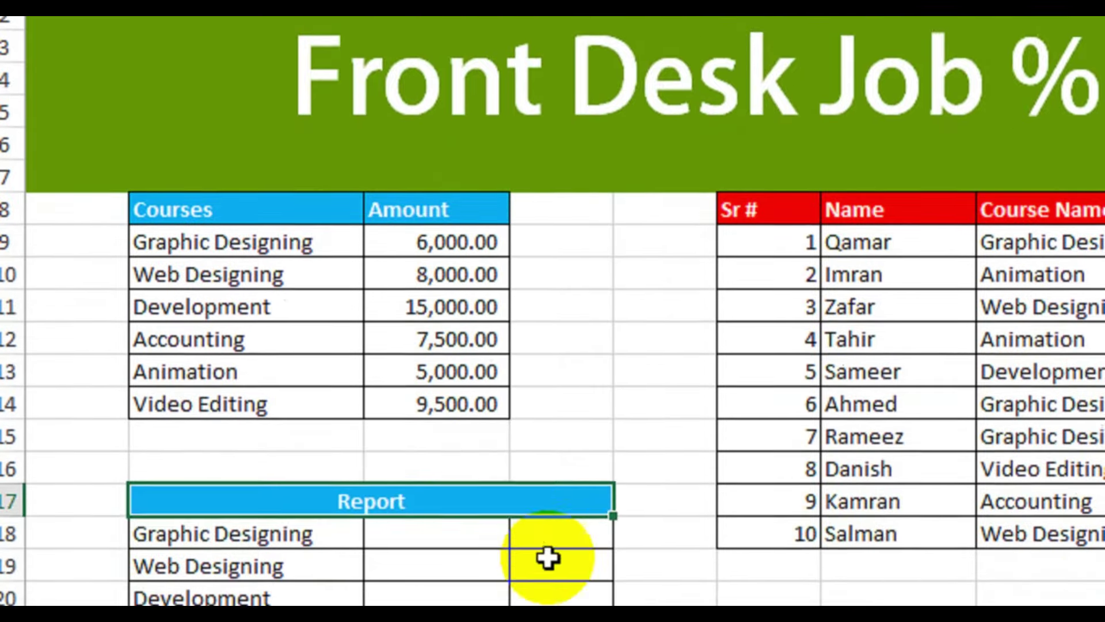
click(547, 557)
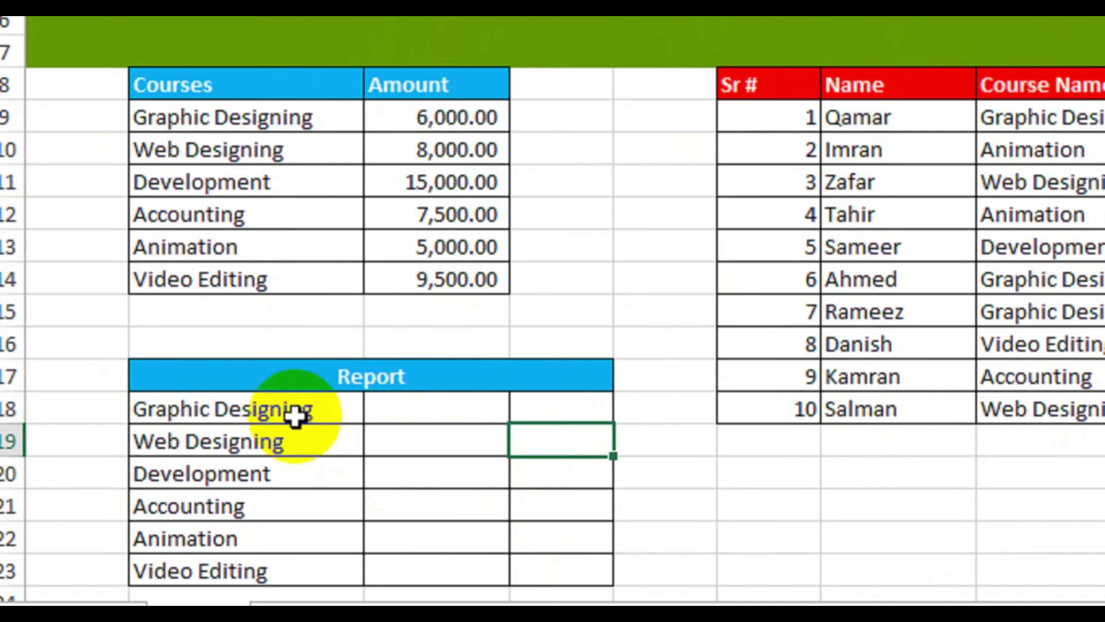
Identify each course's count and fee total cells in the Report, ending on C18
click(295, 416)
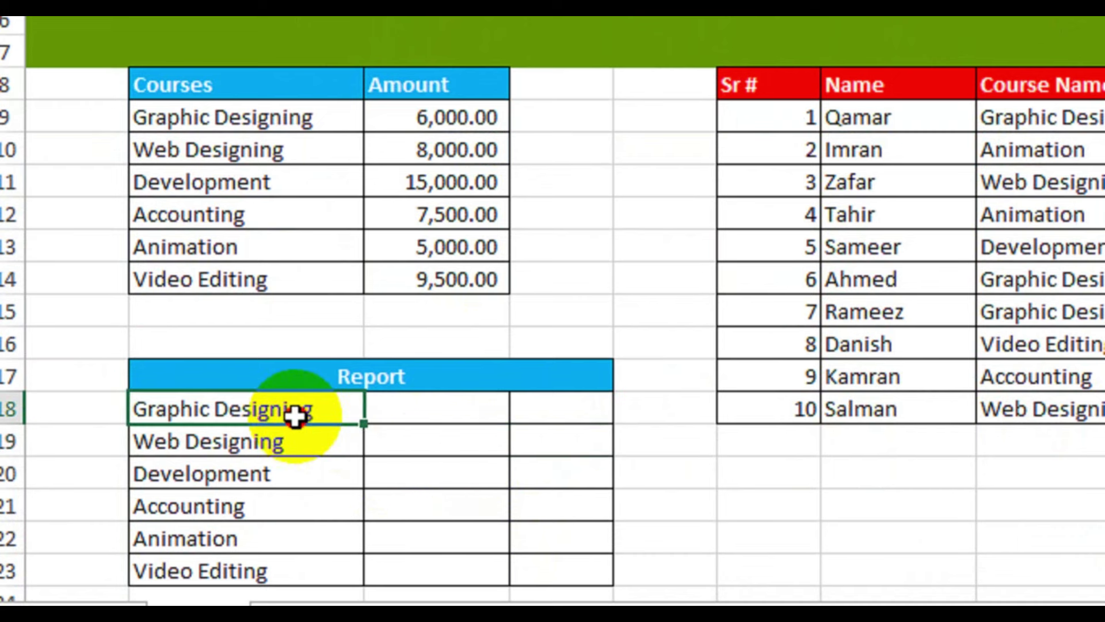
drag(295, 415, 414, 405)
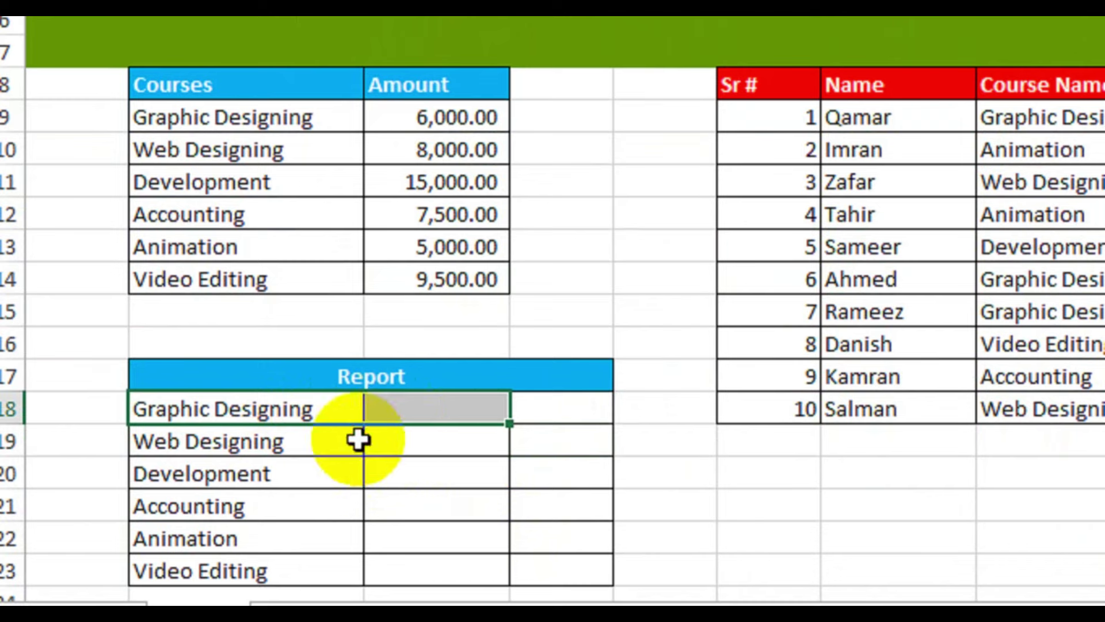
drag(321, 453, 400, 448)
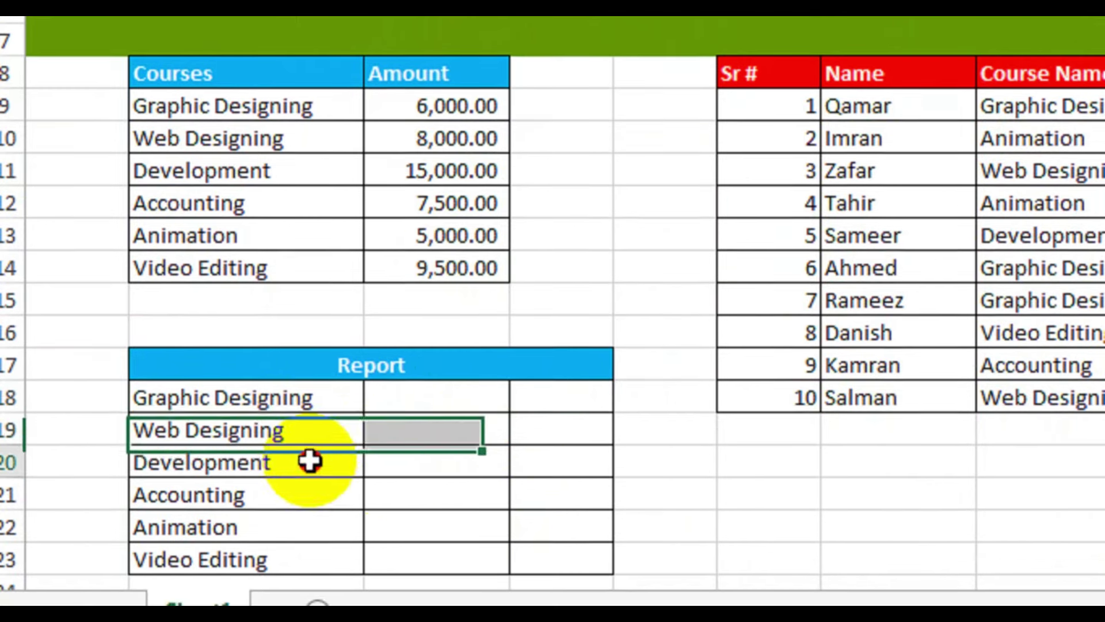
drag(311, 457, 430, 459)
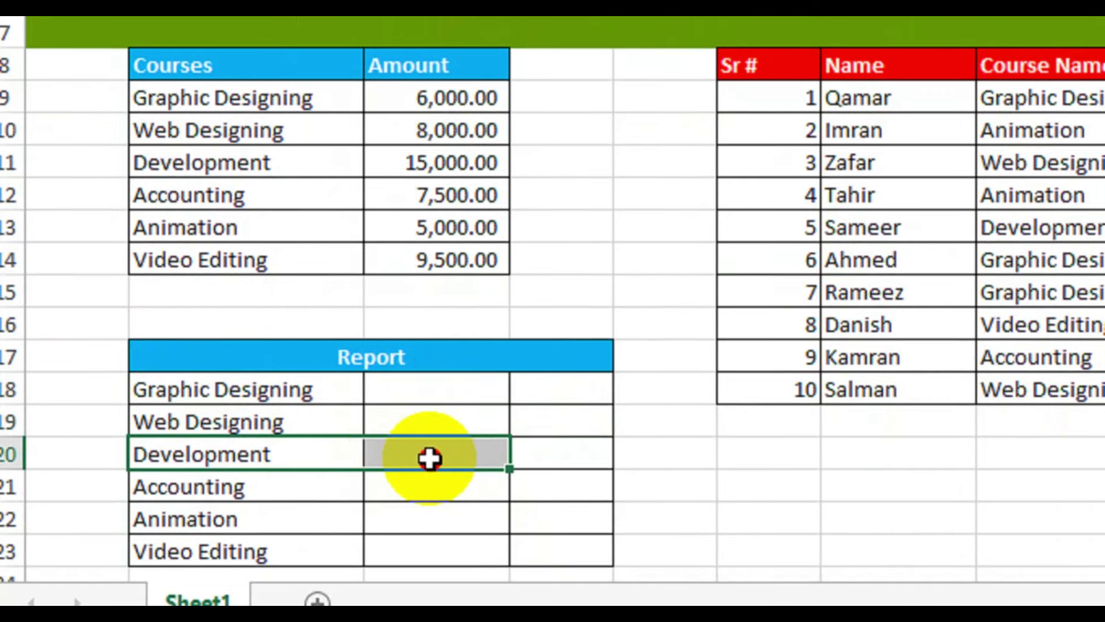
click(548, 385)
click(369, 389)
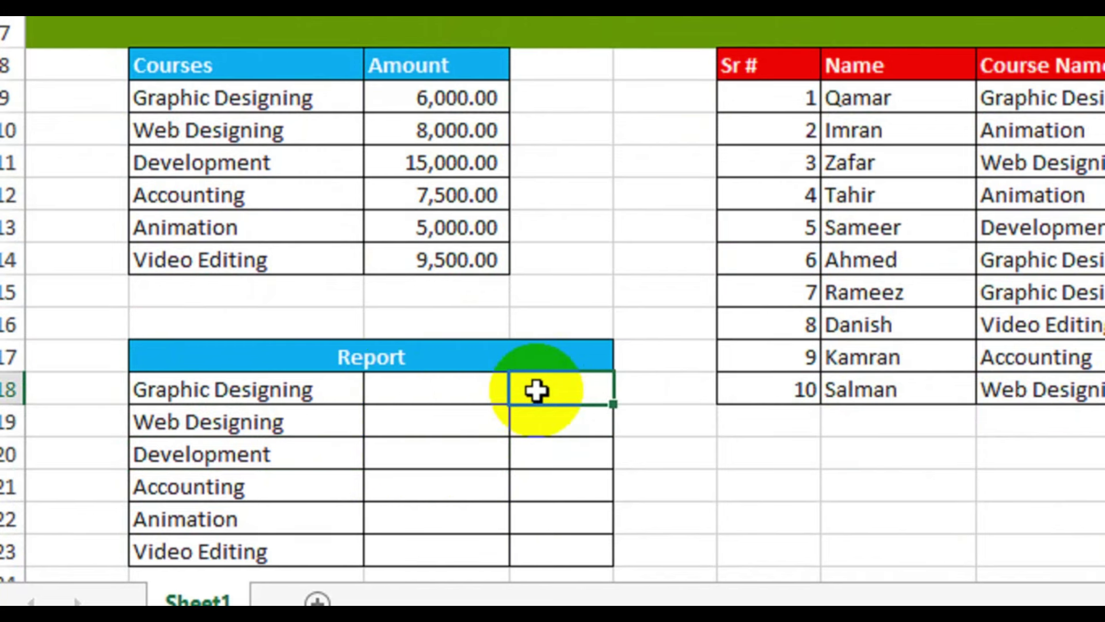
click(469, 424)
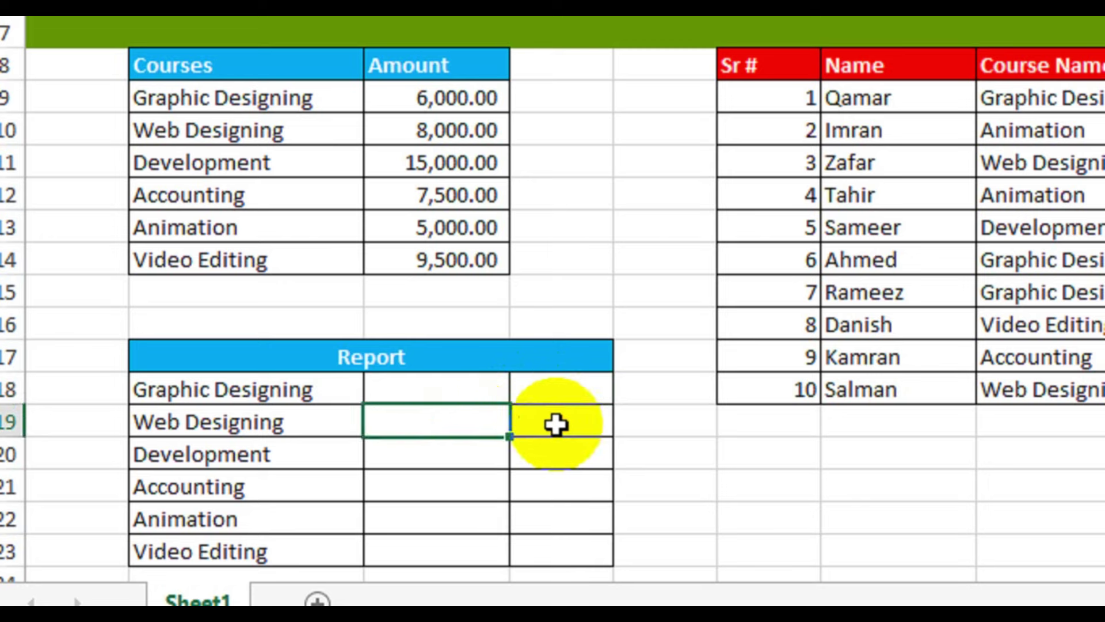
click(558, 424)
scroll(561, 424, down, 1)
click(458, 464)
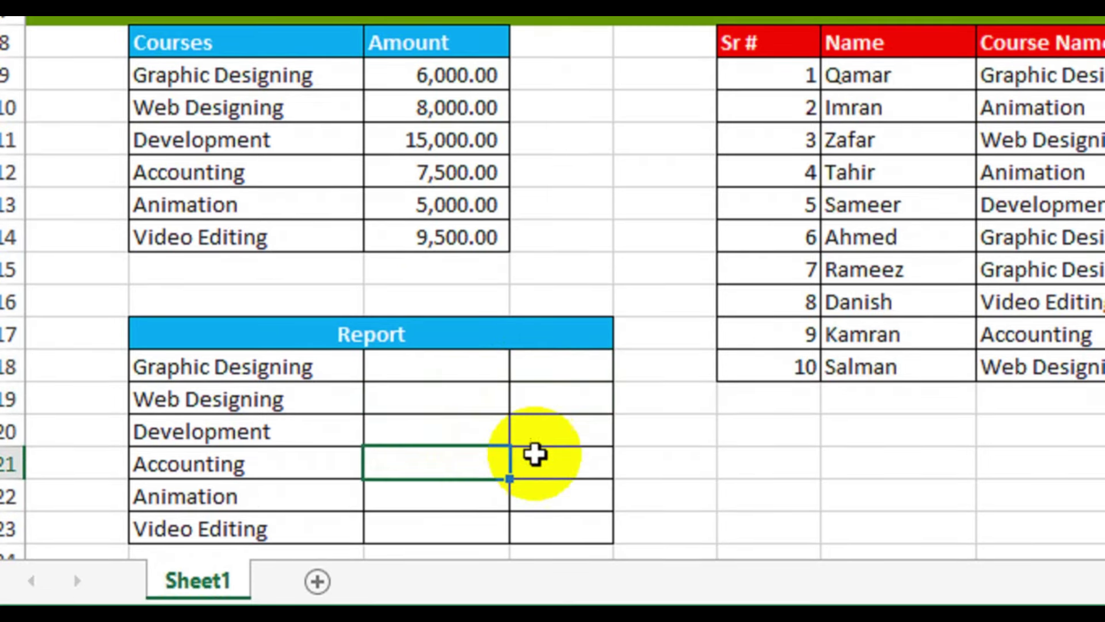
click(553, 454)
click(477, 370)
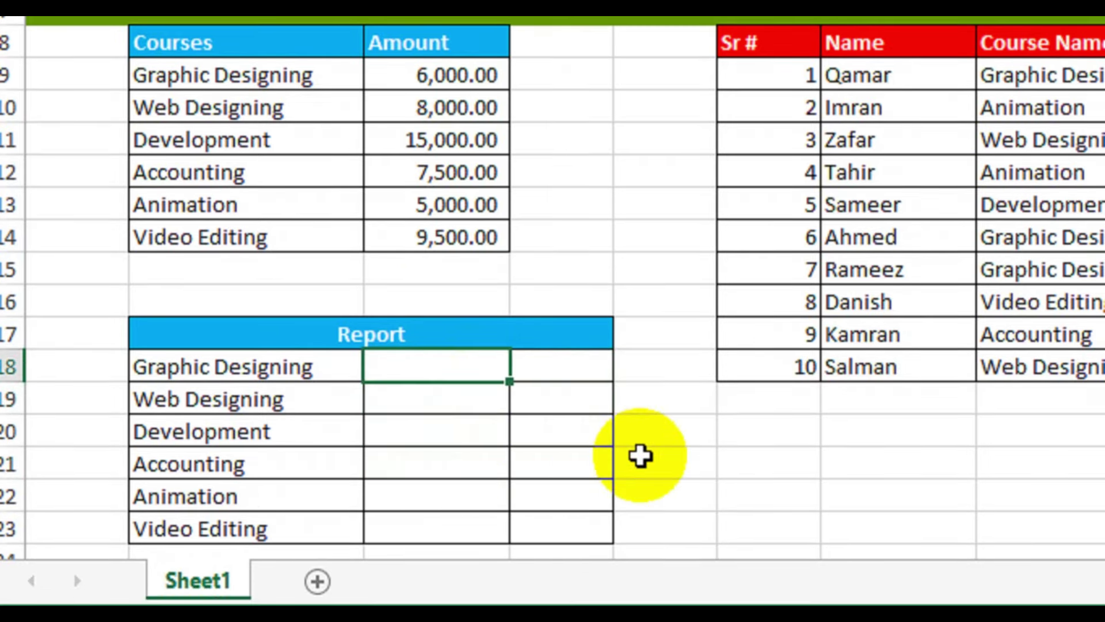
Enter =COUNTIF($H$9:$H$18,B18) in C18 to count Graphic Designing students
text(=cunt)
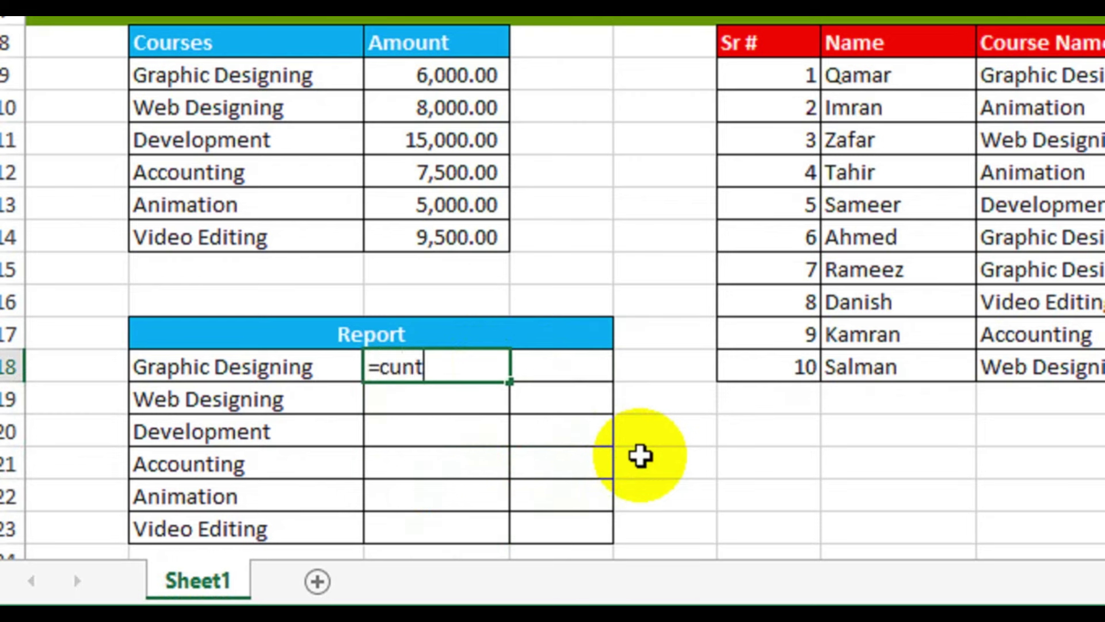
key(BackSpace)
key(BackSpace)
text(oun)
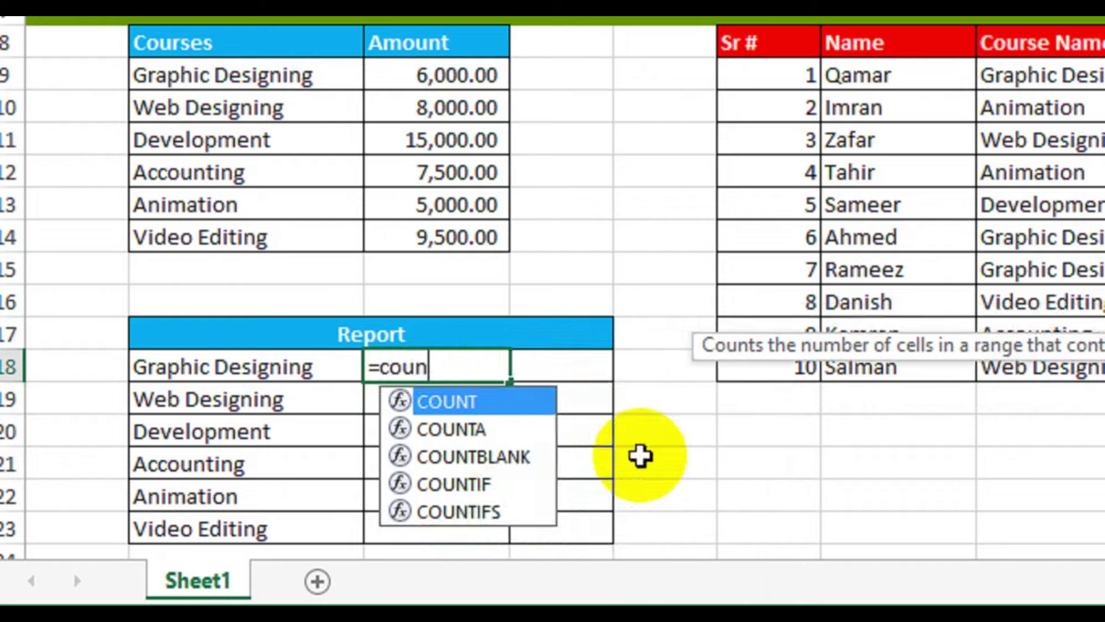
key(Down)
key(Down)
key(Down)
key(Tab)
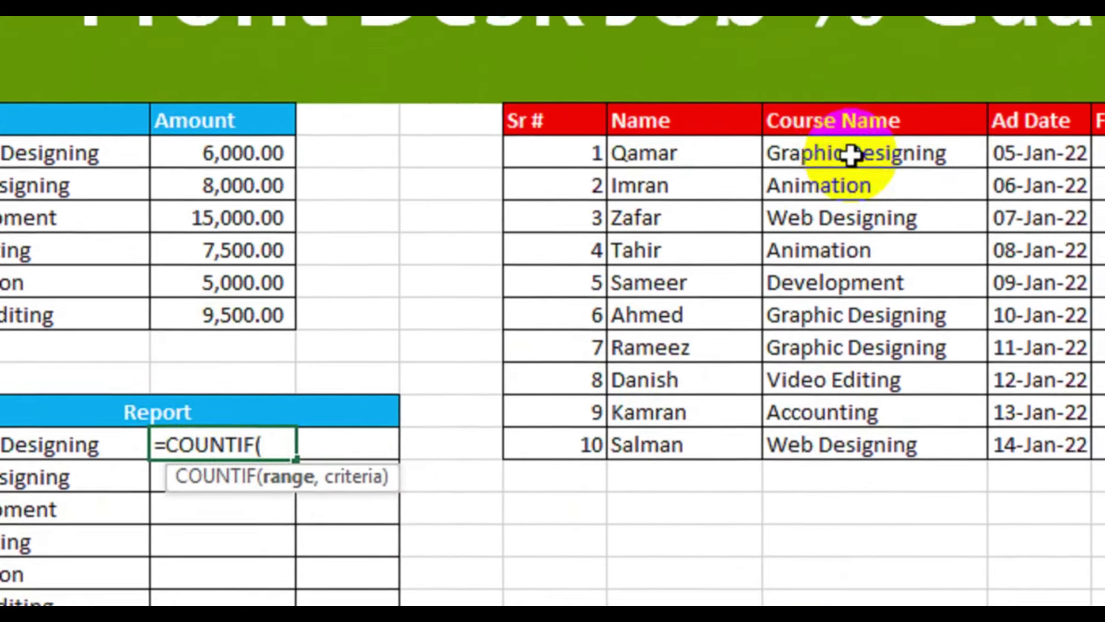
drag(850, 154, 846, 444)
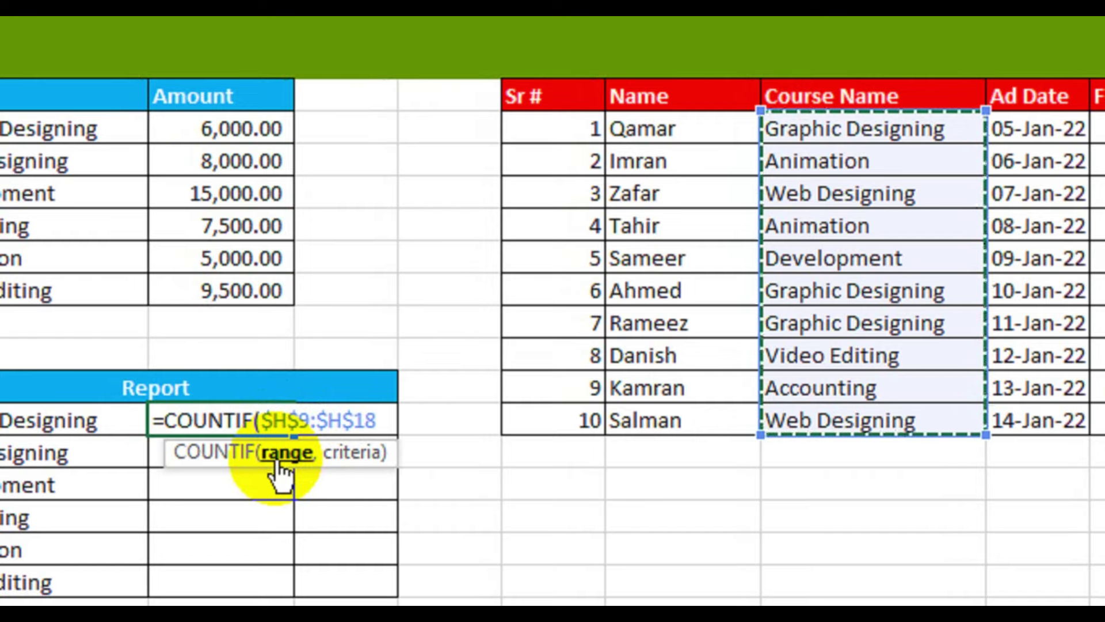
text(,)
click(221, 419)
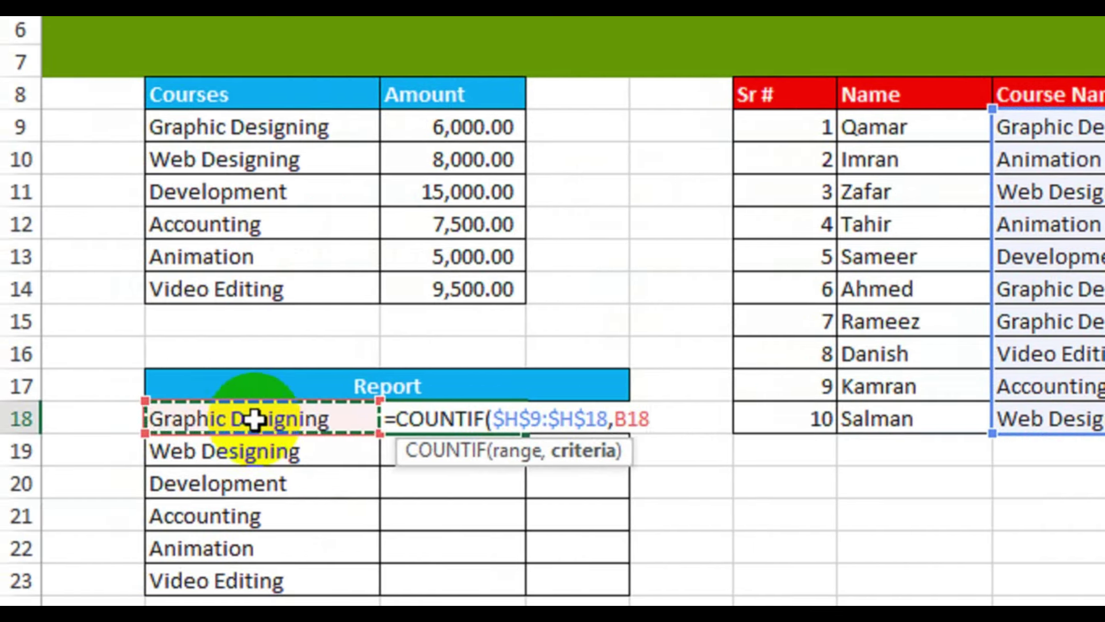
key(Return)
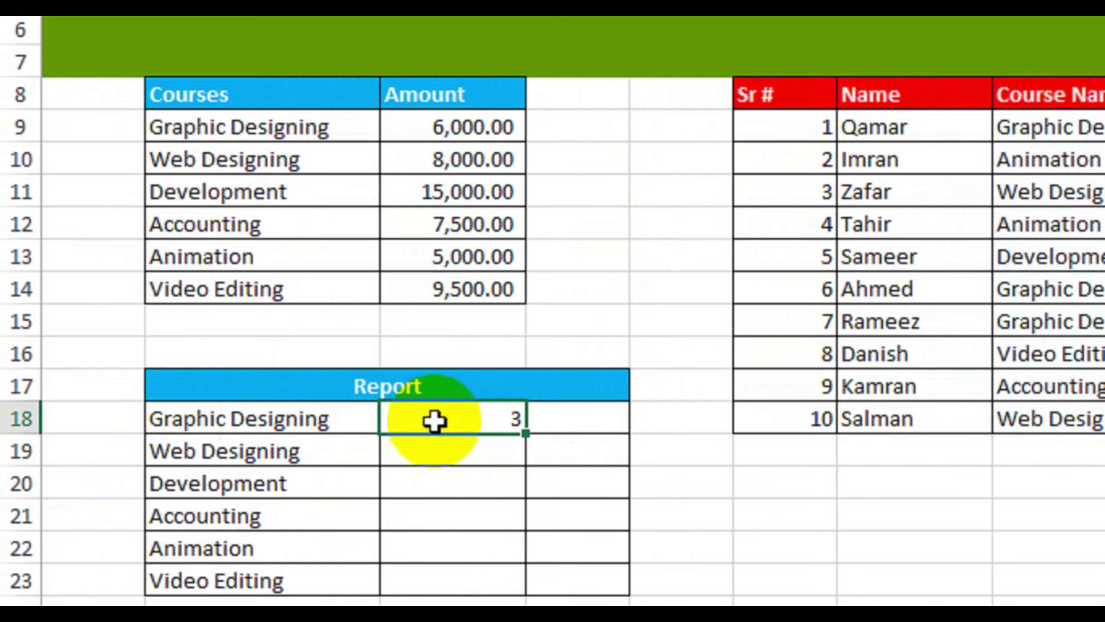
Fill the count formula down to Video Editing and check the Web Designing count of 2
click(504, 424)
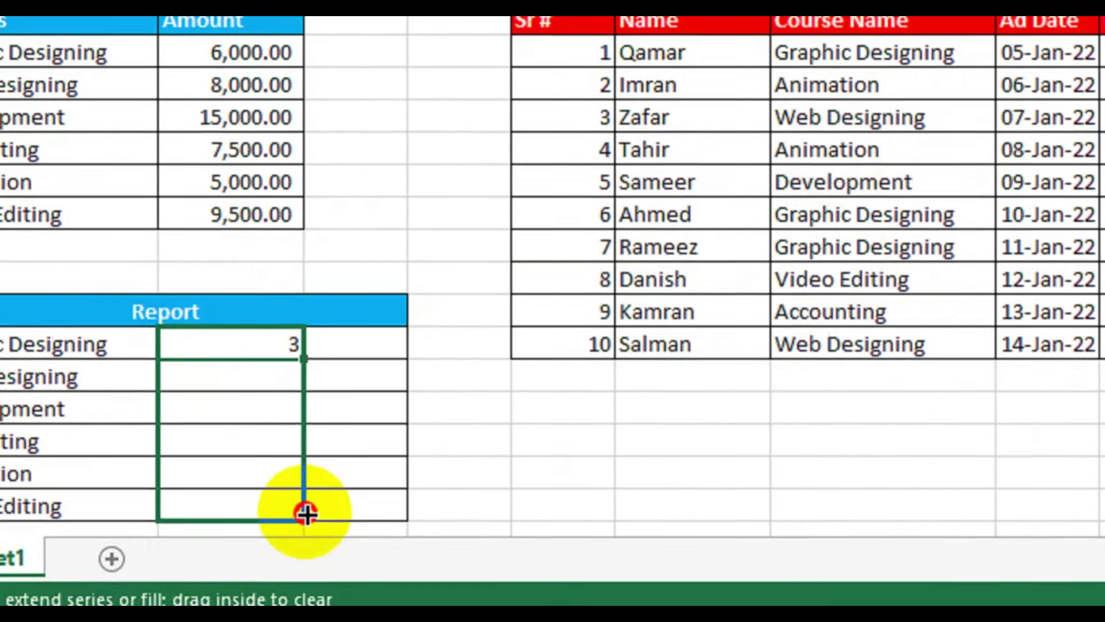
drag(308, 475, 303, 593)
drag(271, 332, 432, 333)
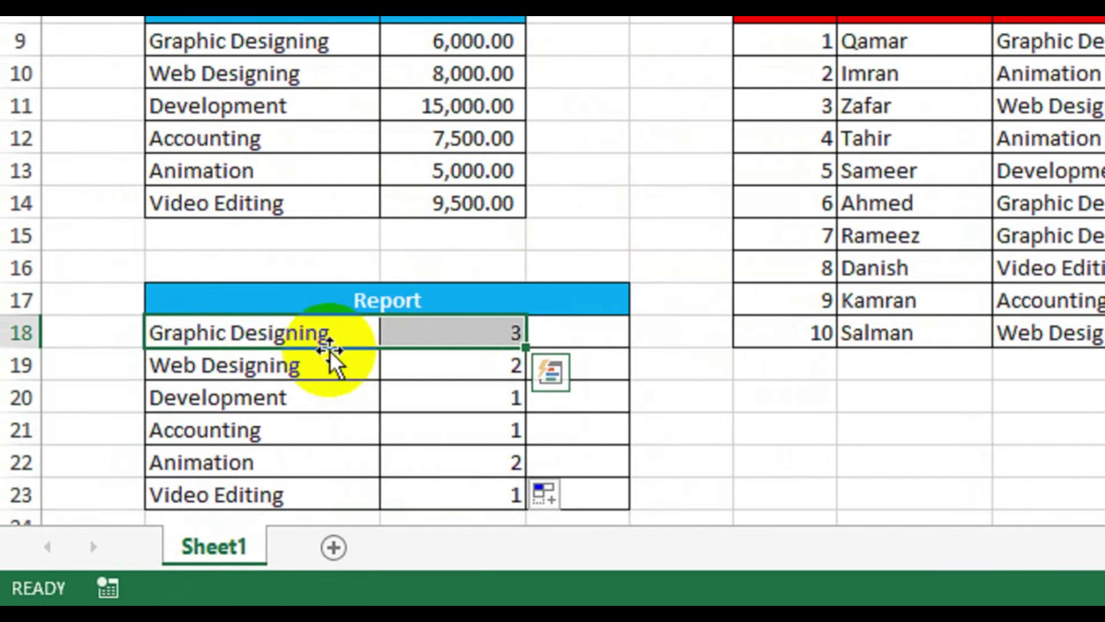
click(316, 367)
click(412, 366)
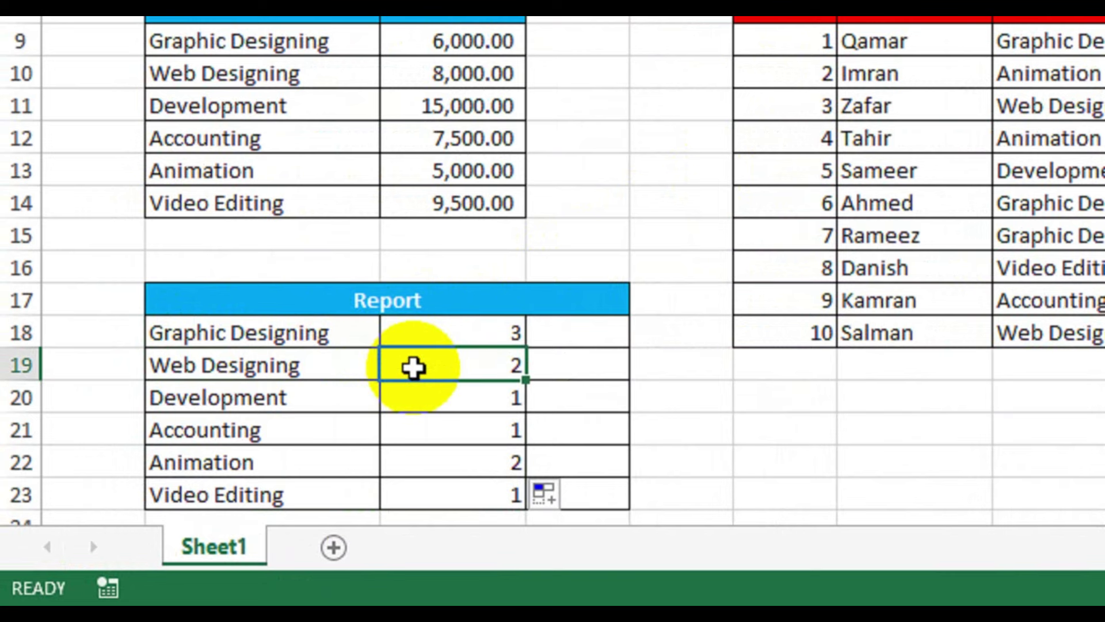
Check the Development, Accounting, Animation and Video Editing counts of 1, 1, 2 and 1
click(340, 399)
click(414, 362)
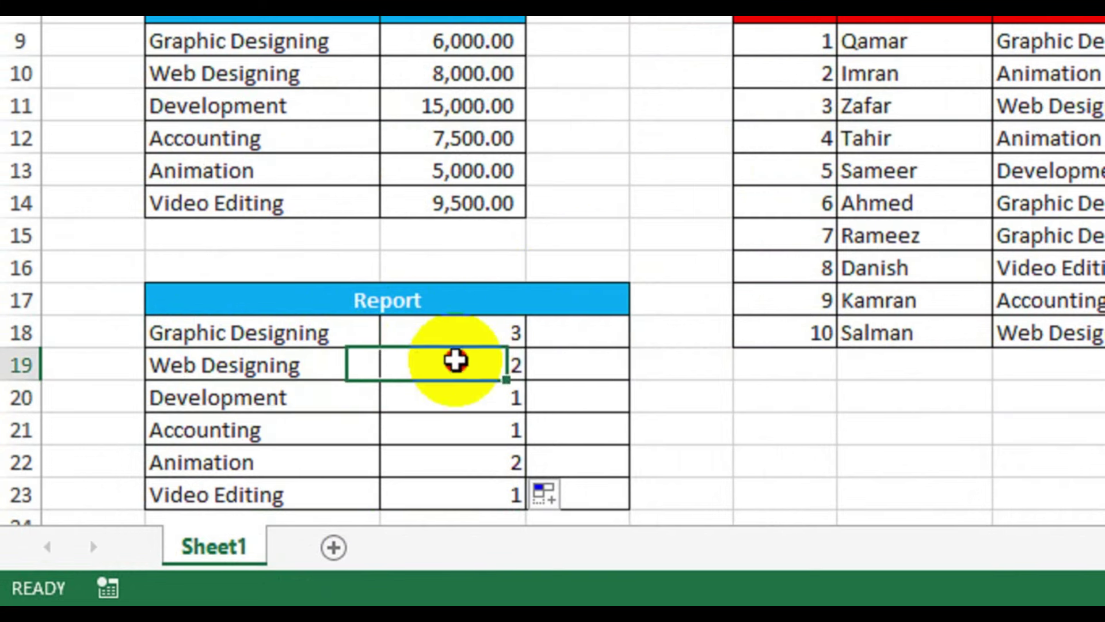
click(368, 397)
click(423, 395)
click(389, 436)
click(374, 462)
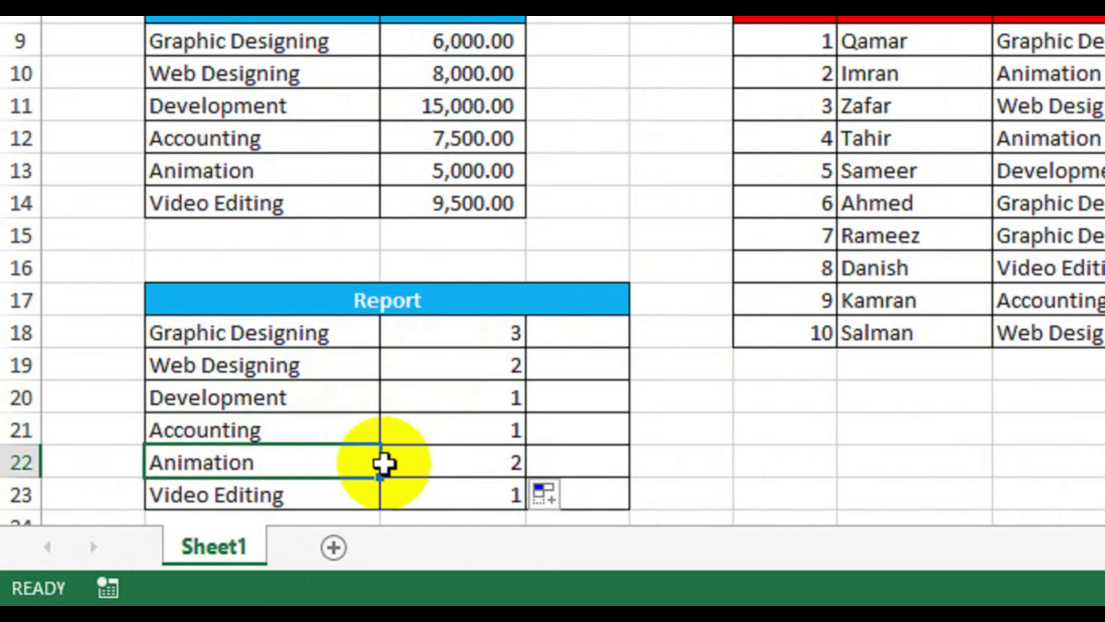
click(410, 466)
click(316, 500)
click(422, 501)
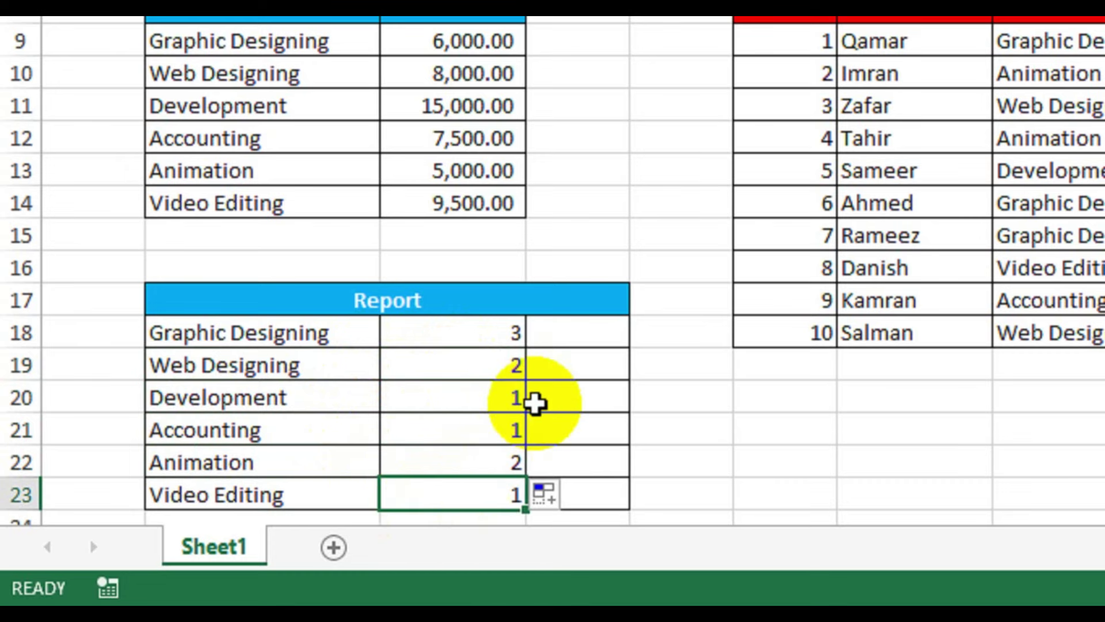
click(567, 342)
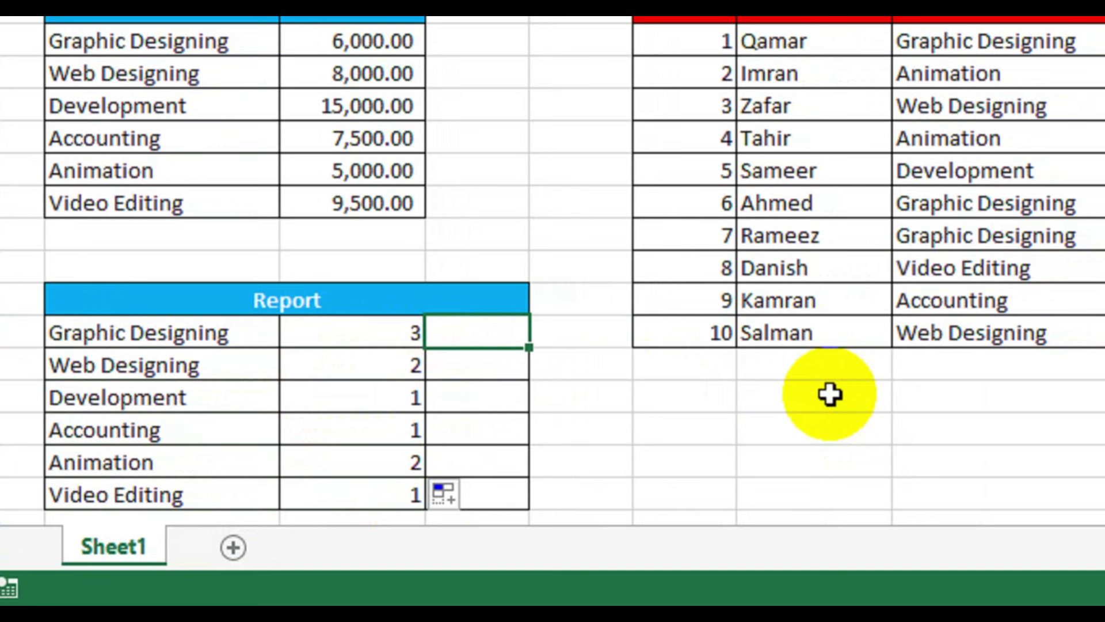
Enter =SUMIF($H$9:$H$18,B18,$J$9:$J$18) in D18 to total Graphic Designing fees
text(sumif)
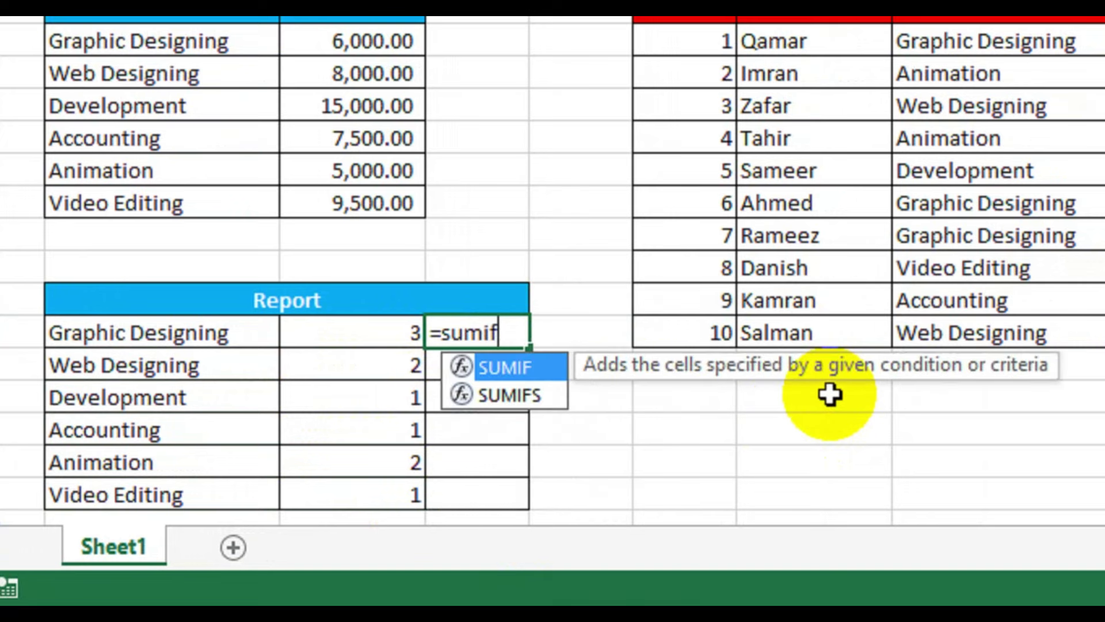
key(Tab)
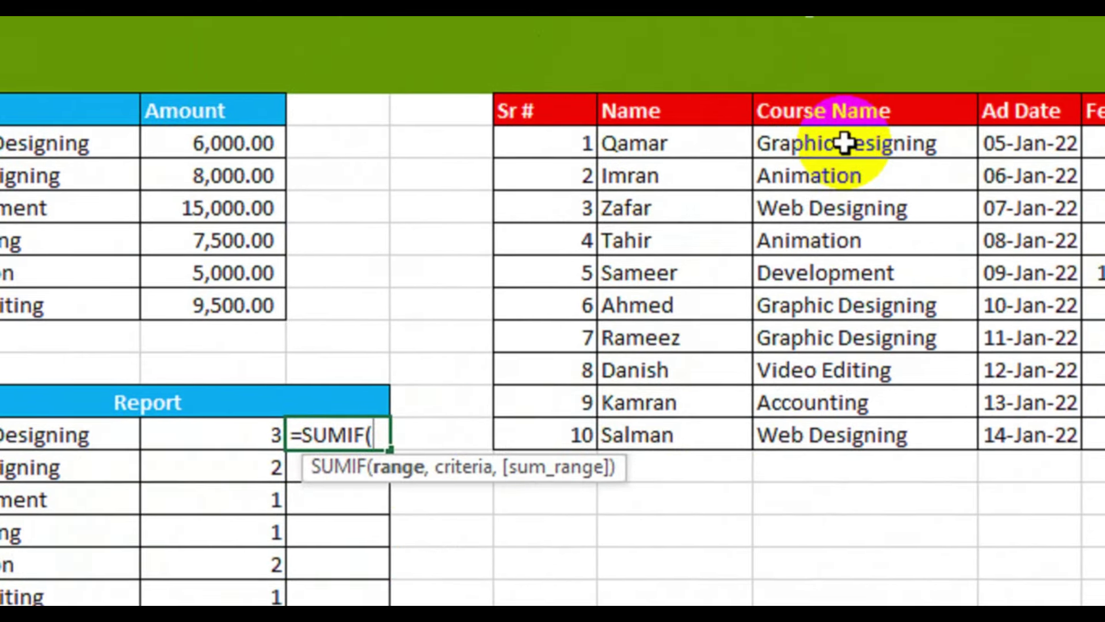
click(829, 173)
drag(829, 180, 774, 447)
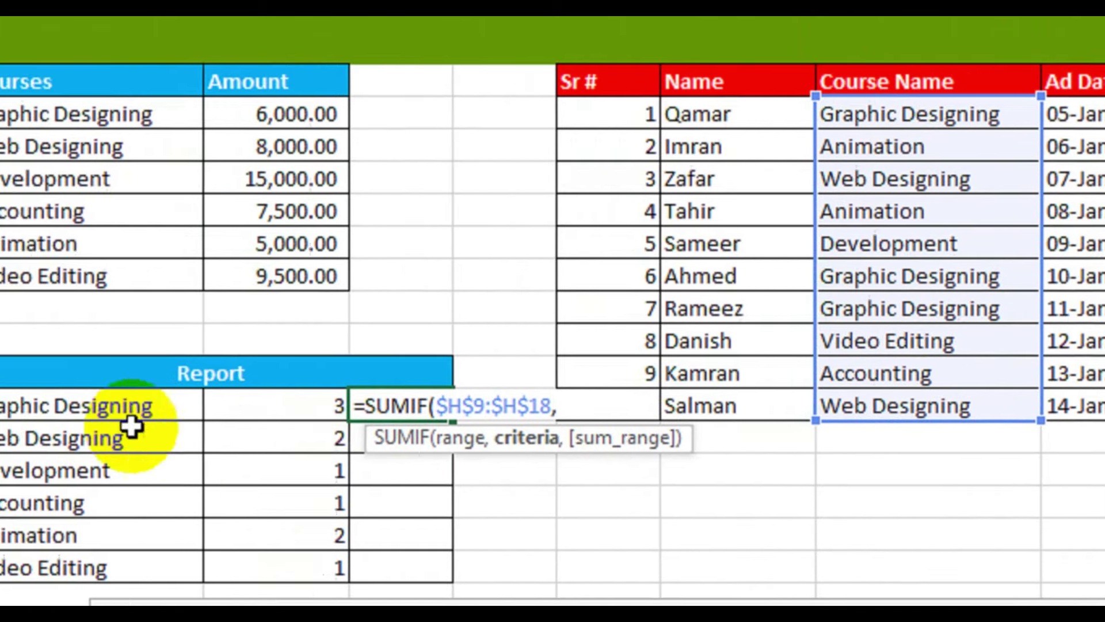
click(223, 406)
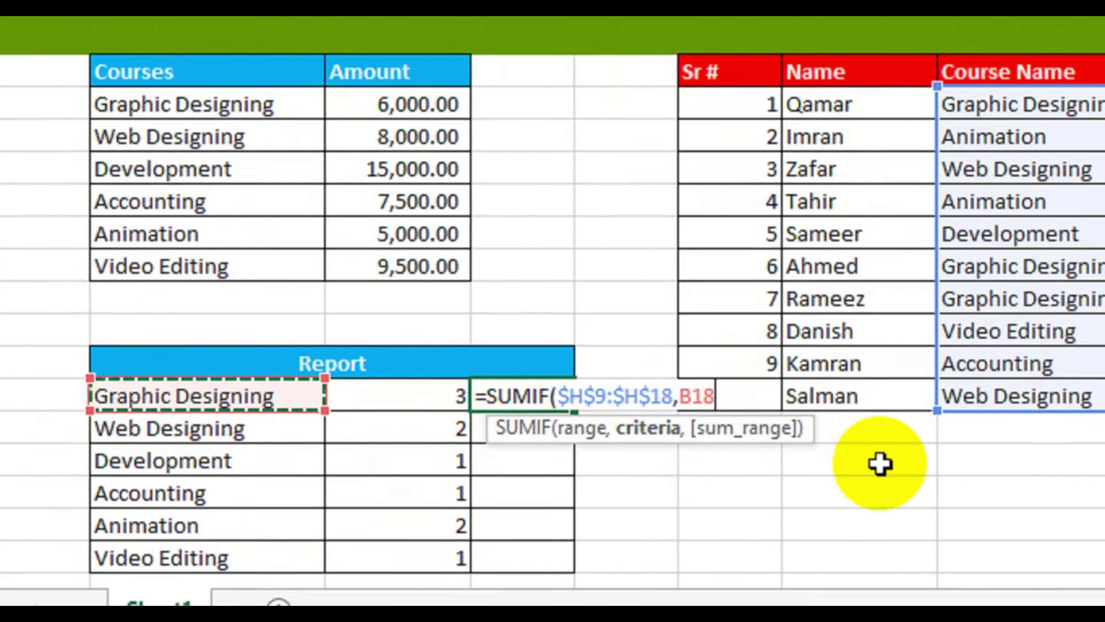
text(,)
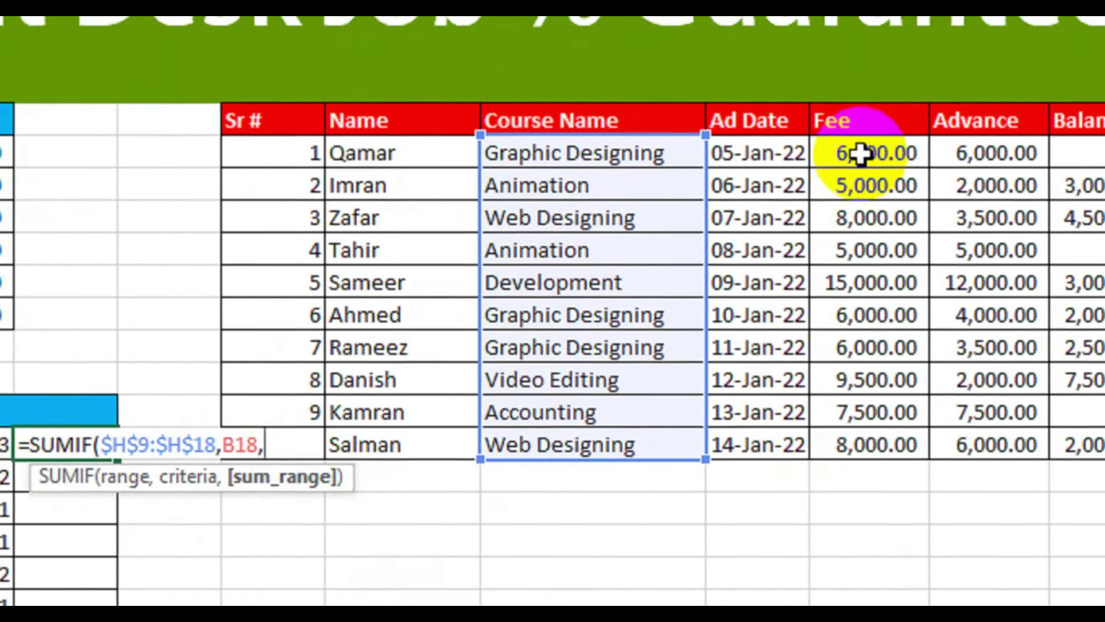
click(840, 173)
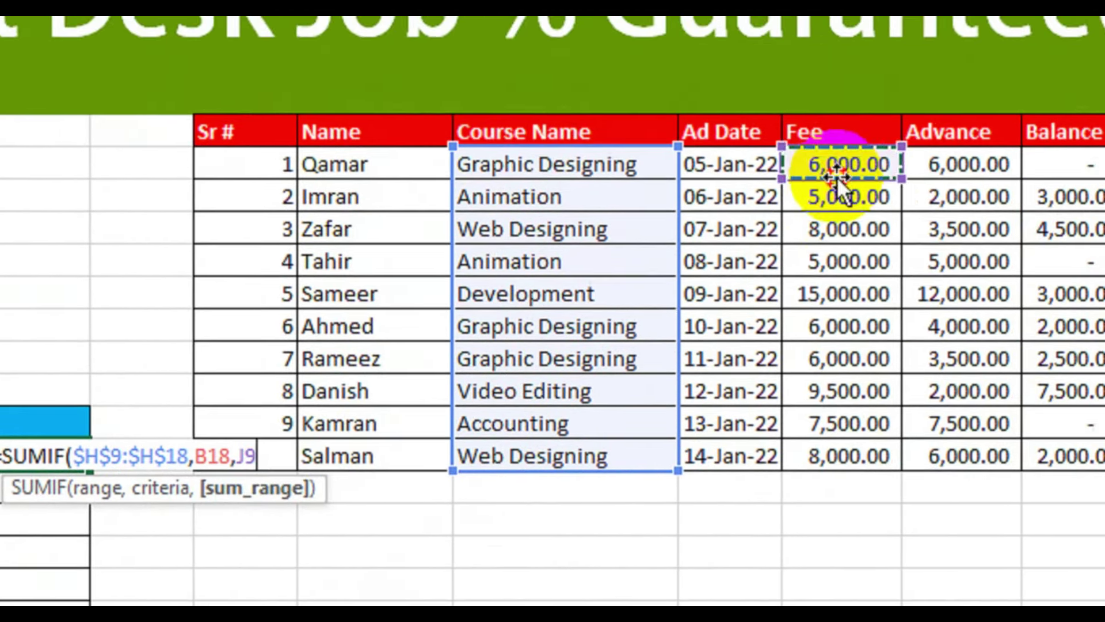
drag(840, 179, 829, 446)
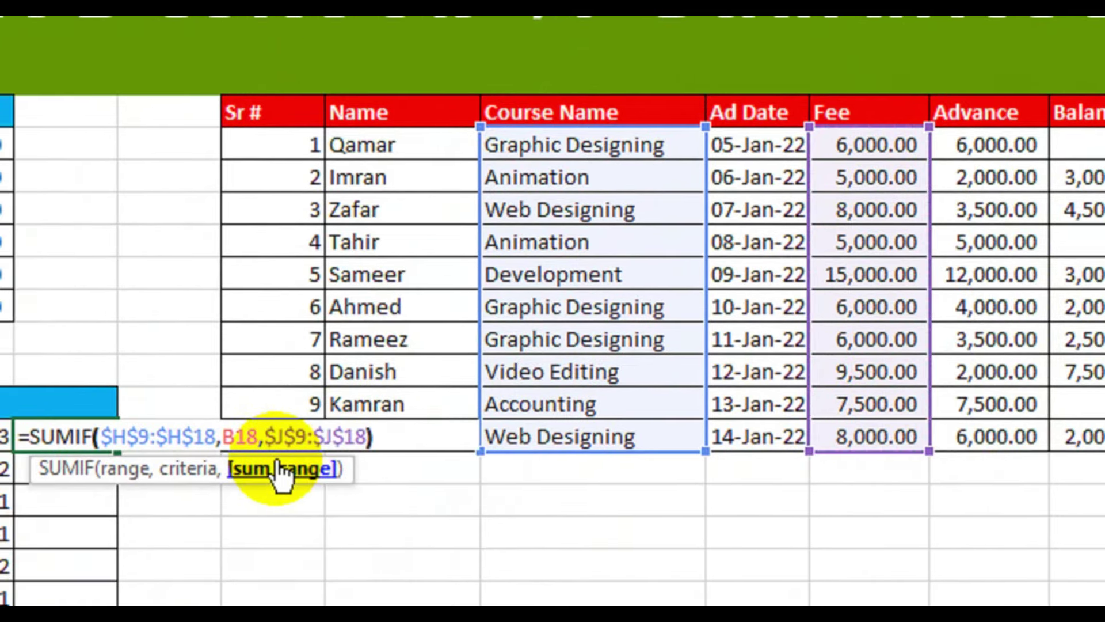
key(Return)
Verify the 18000 total, fill the fee formula down to Video Editing, and select the Report table
click(343, 412)
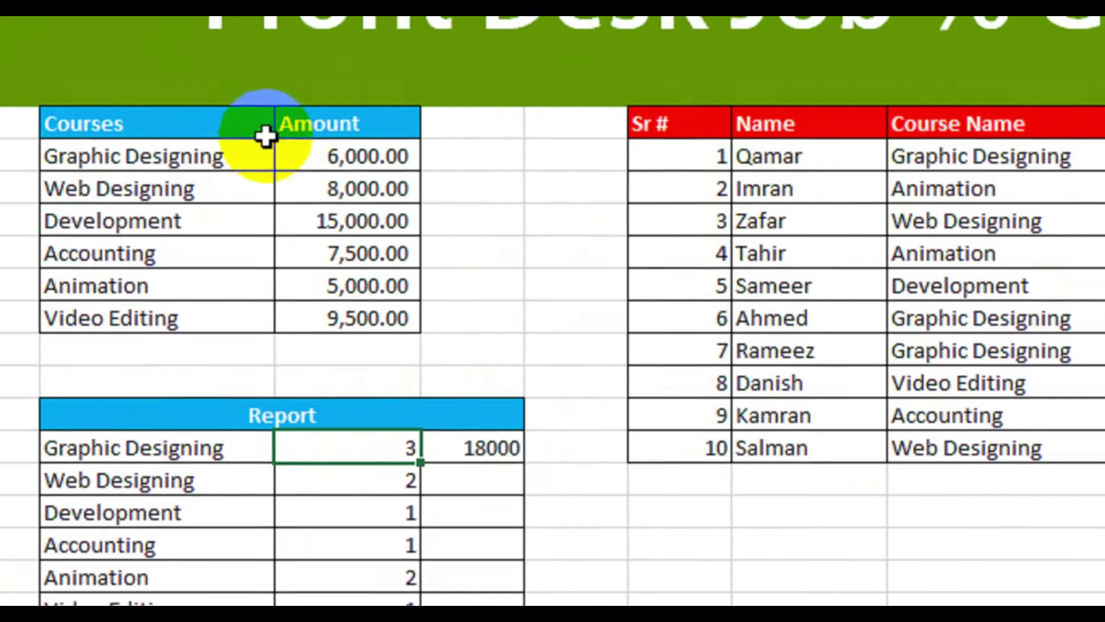
click(319, 121)
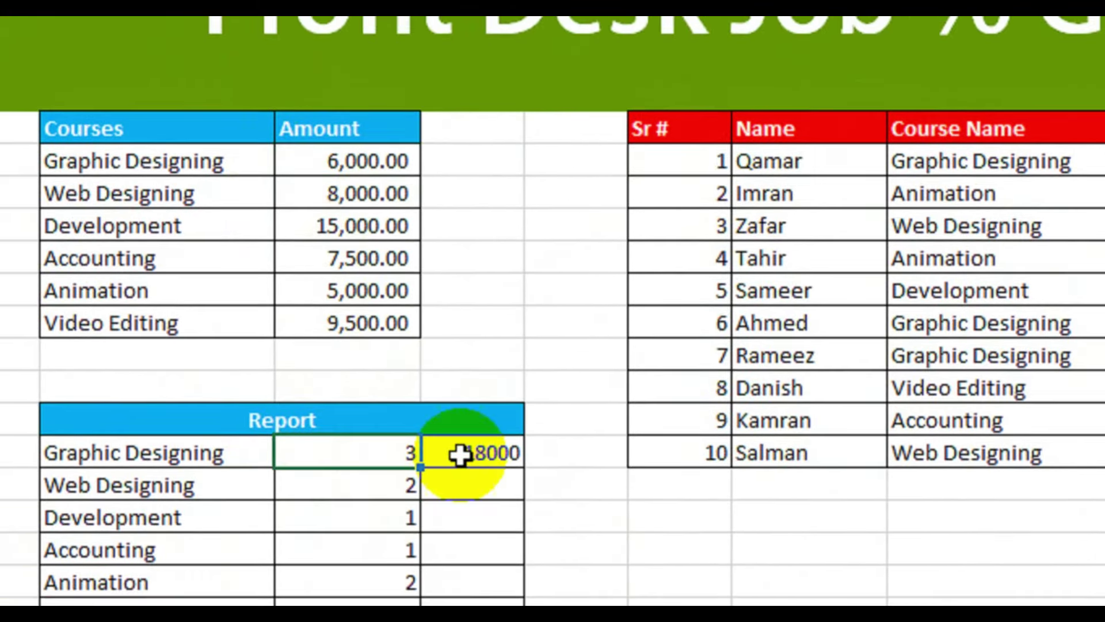
click(489, 459)
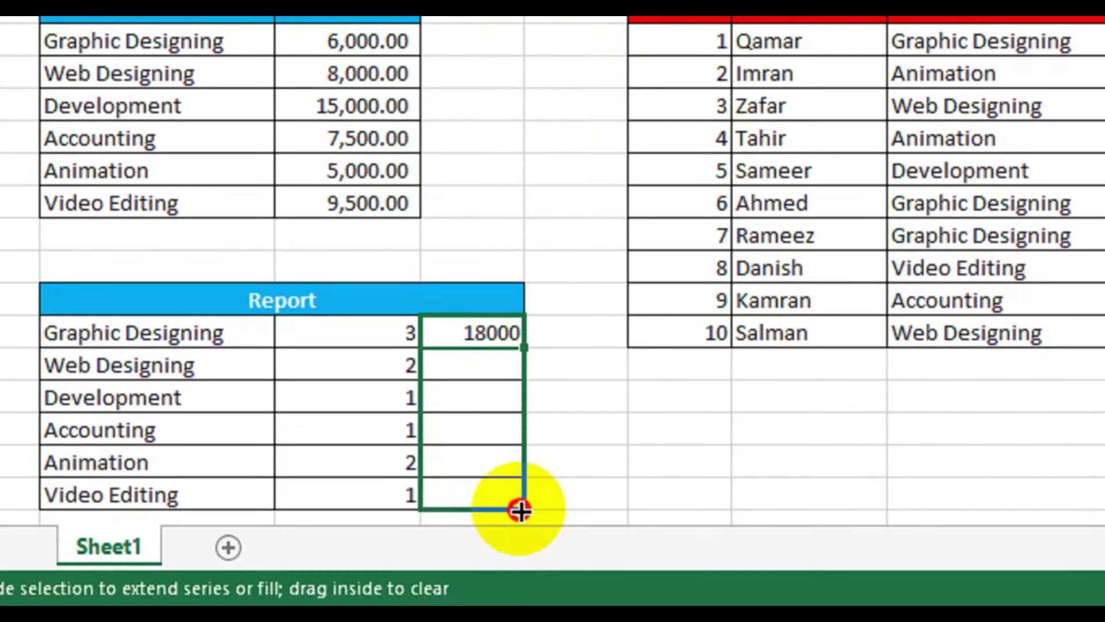
drag(523, 431, 521, 584)
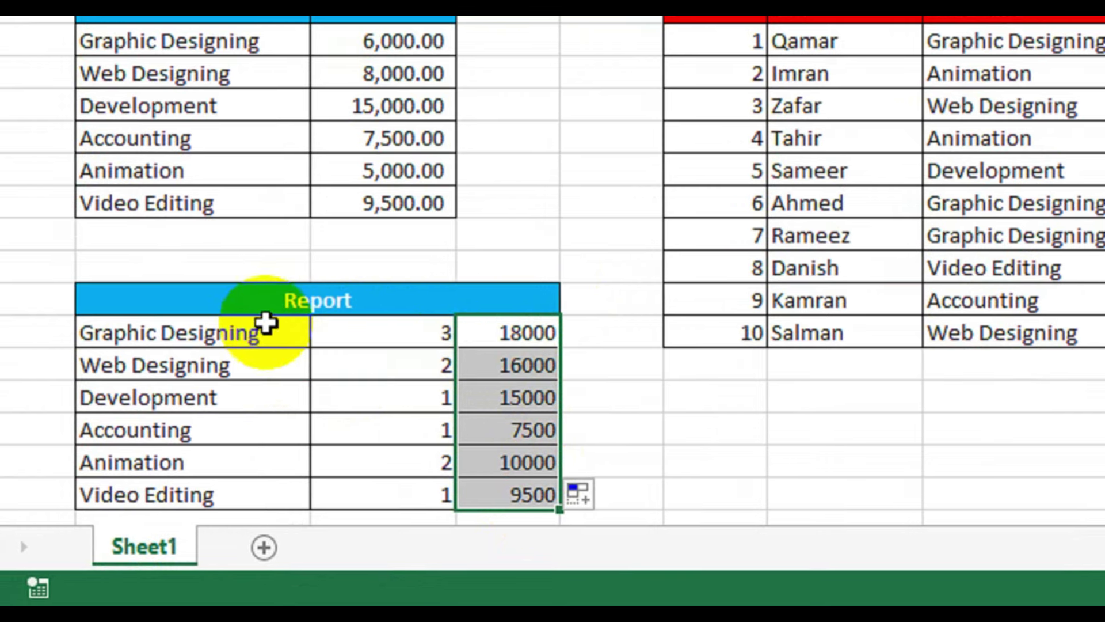
drag(267, 326, 486, 331)
drag(280, 377, 429, 364)
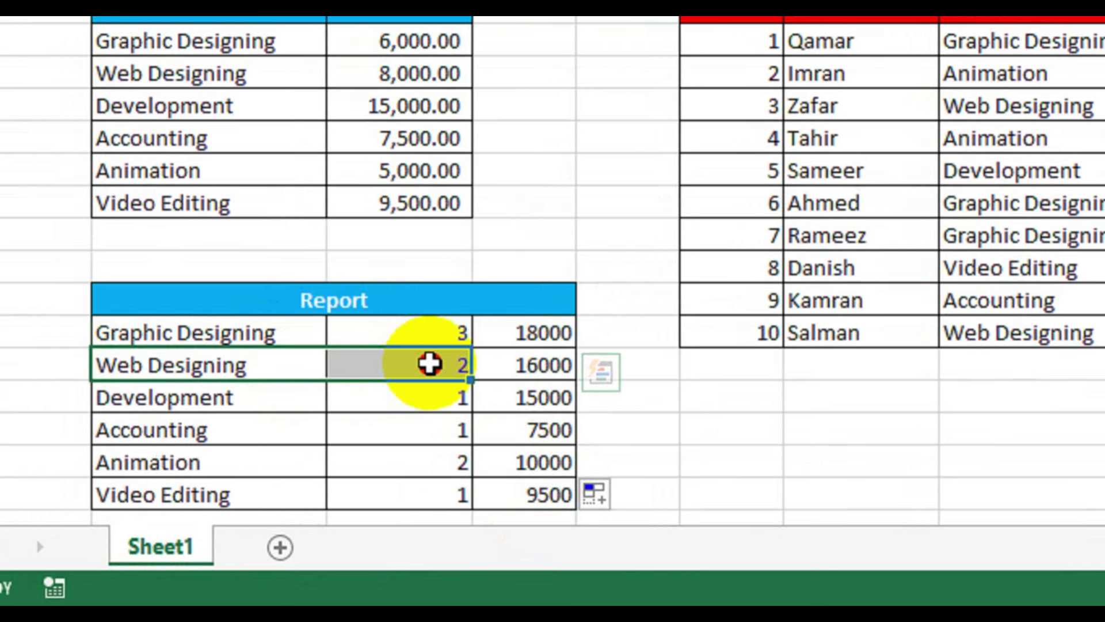
mouse_move(269, 305)
mouse_down()
mouse_move(523, 469)
mouse_move(530, 499)
mouse_up()
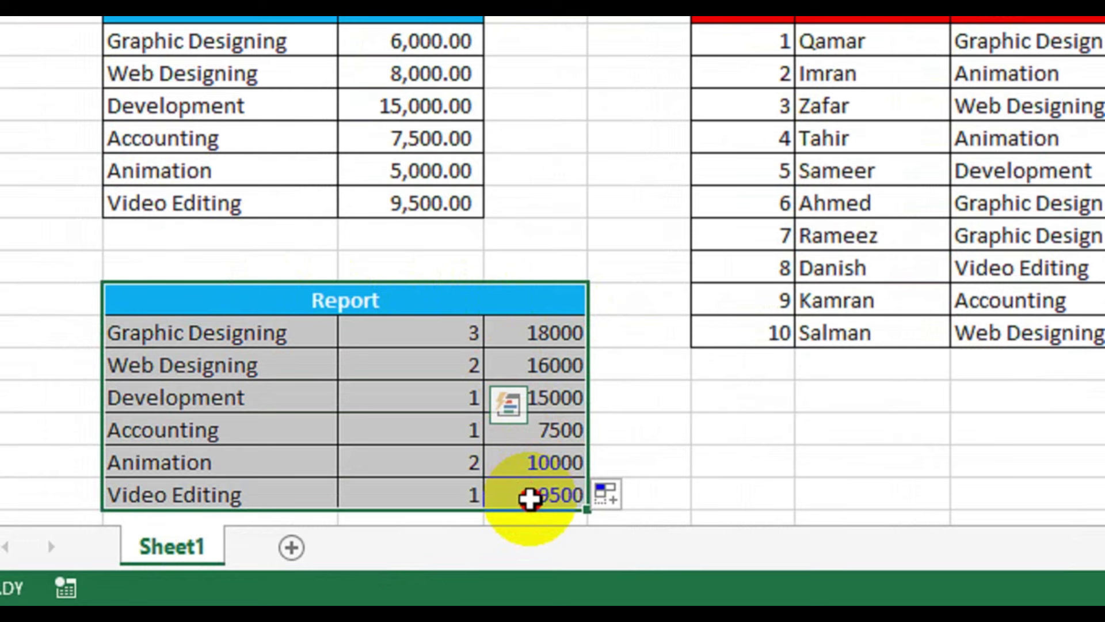
click(646, 372)
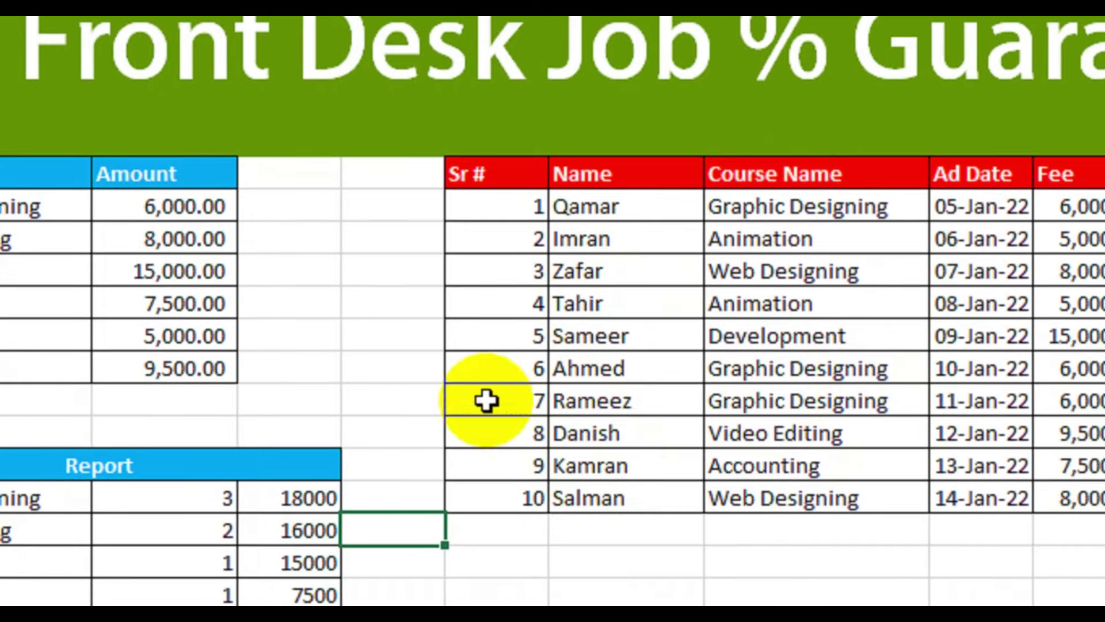
click(391, 335)
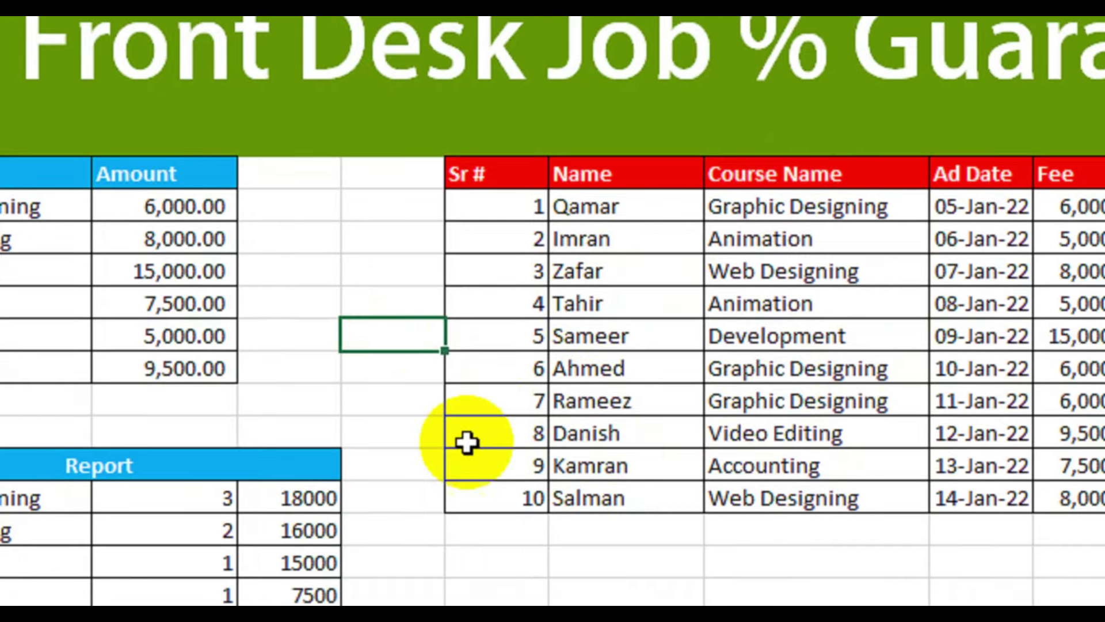
click(656, 529)
click(852, 529)
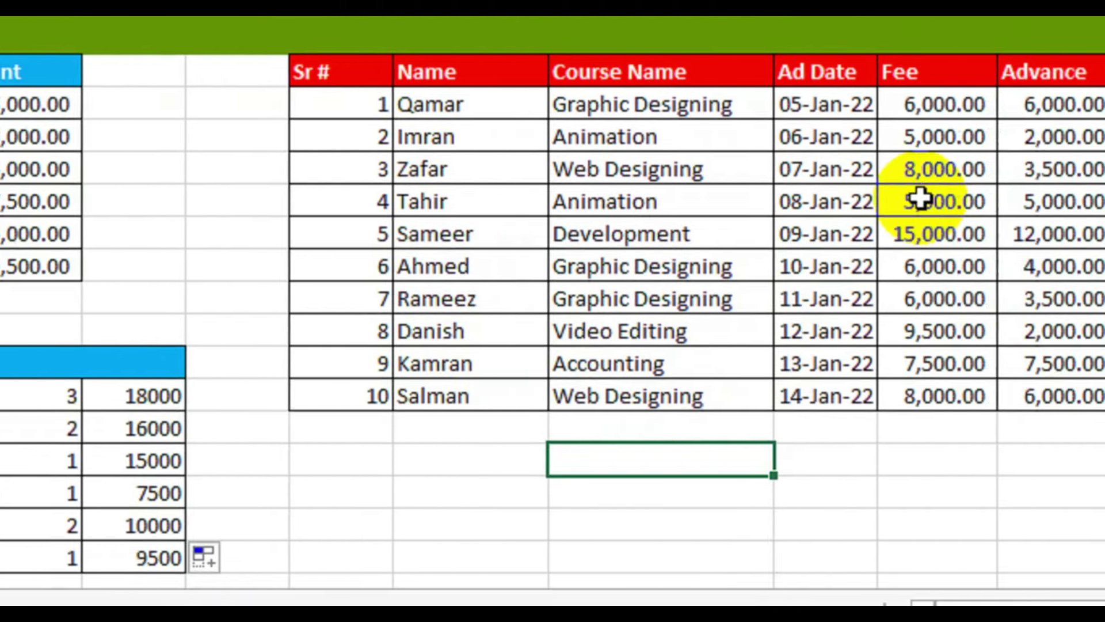